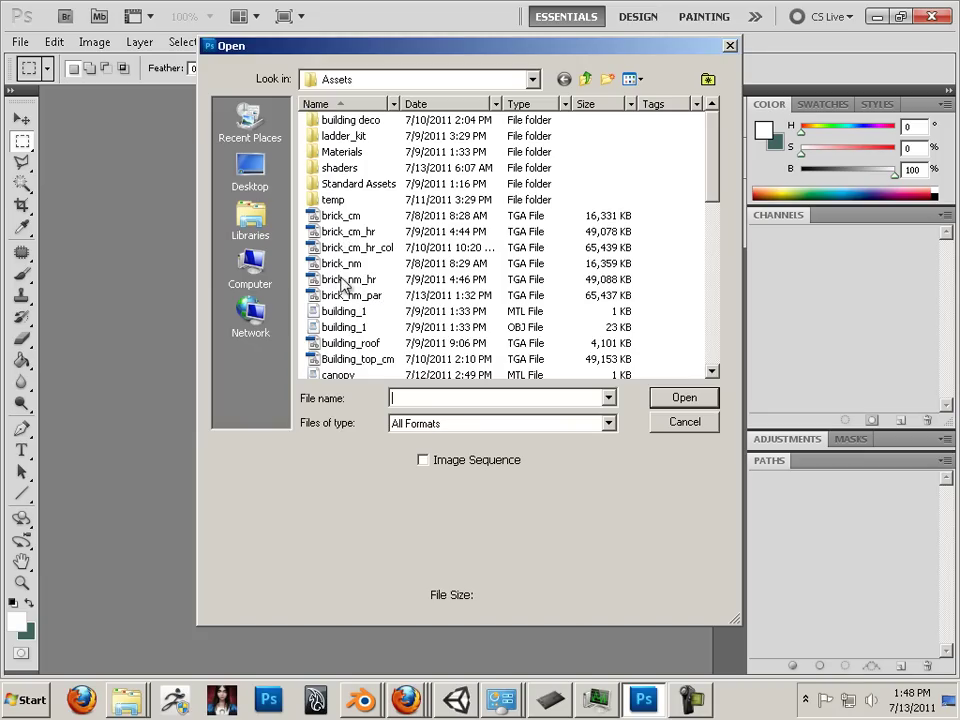
- Open the brick_cm_hr texture from the Assets folder and move the Navigator to the canvas's upper-left corner
left_click(343, 265)
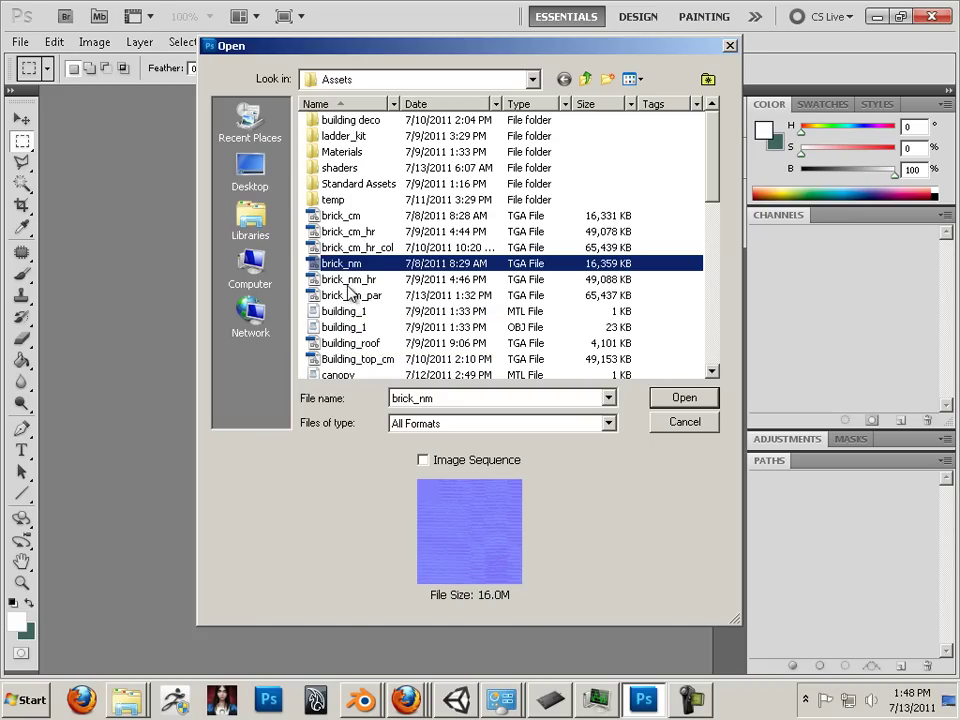
left_click(349, 282)
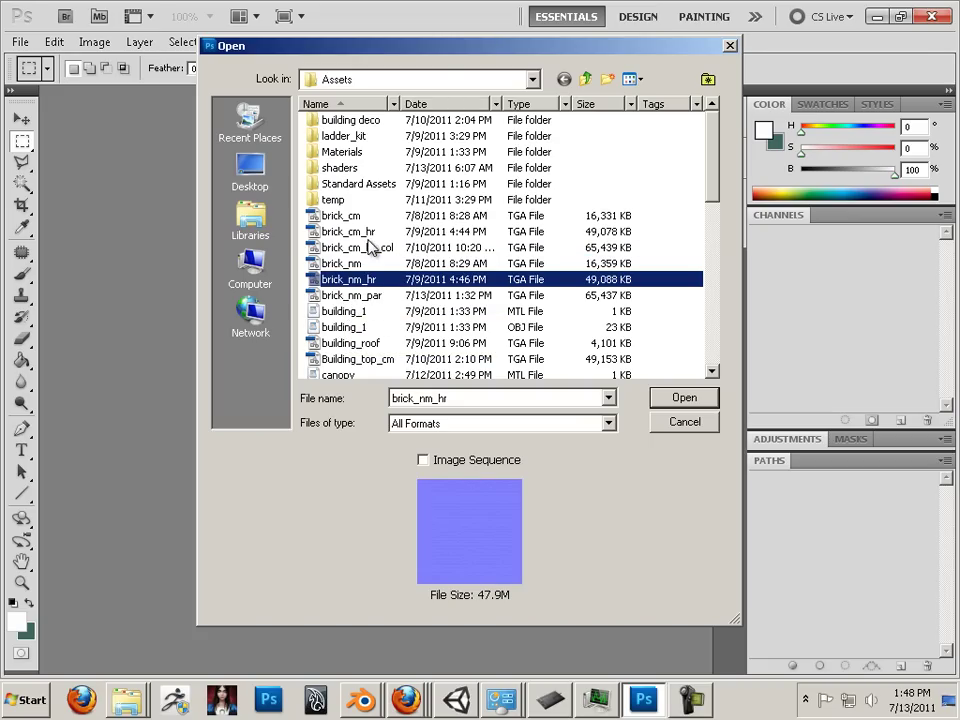
left_click(367, 234)
left_click(677, 398)
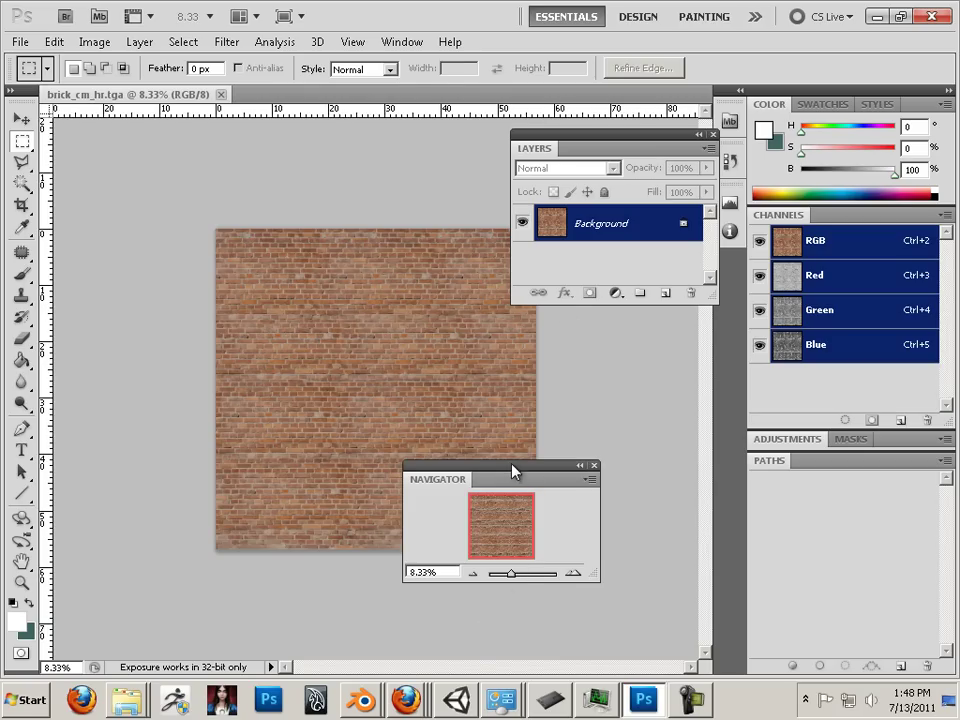
left_click_drag(514, 467, 161, 125)
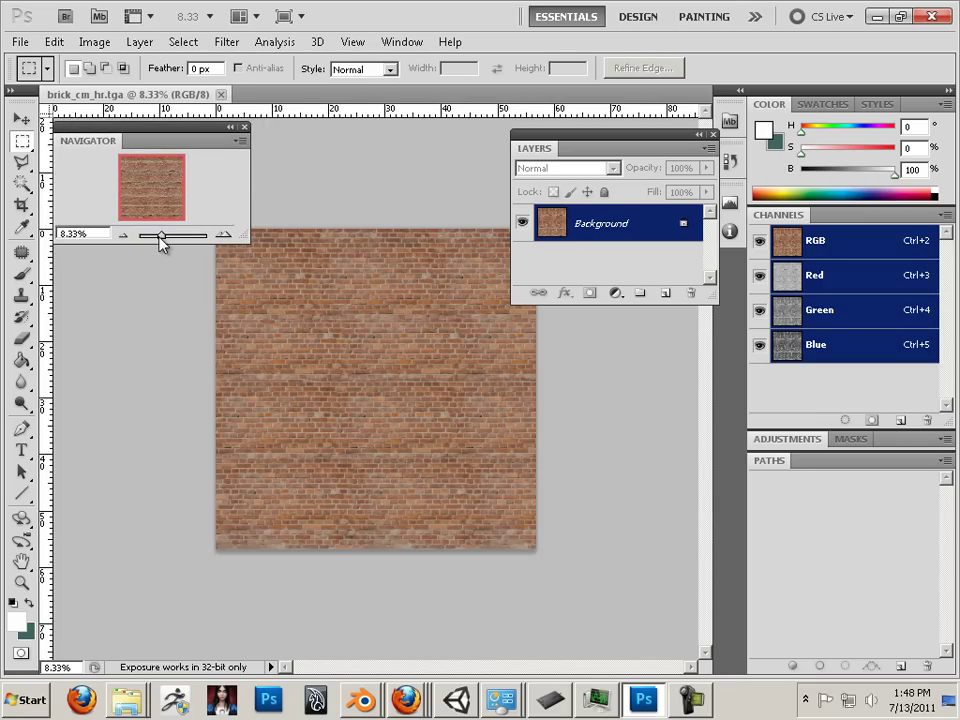
left_click_drag(158, 236, 166, 237)
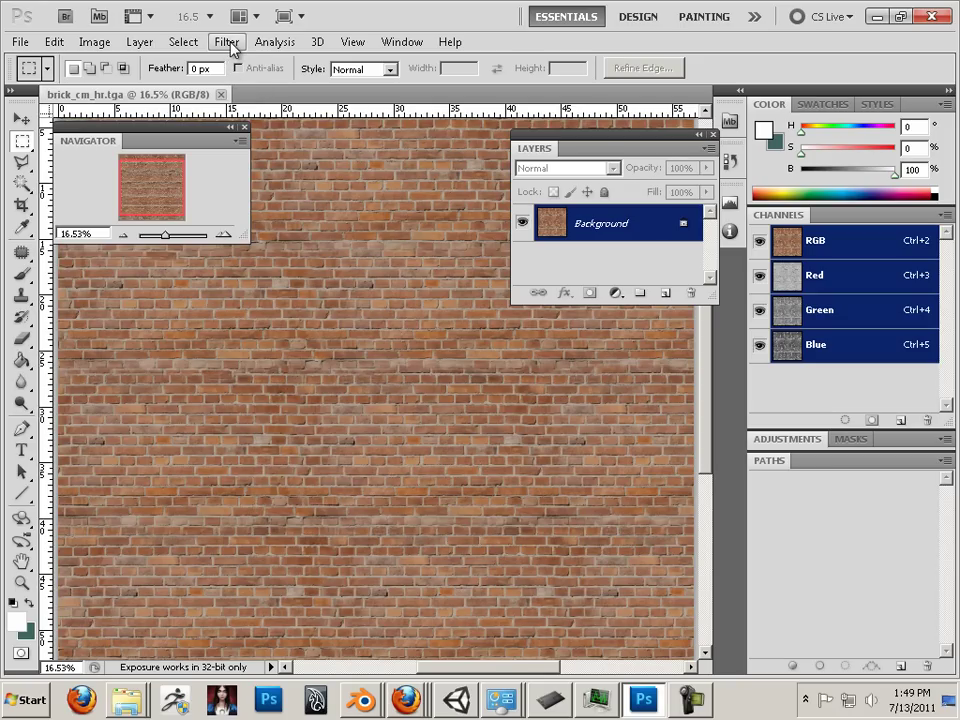
- Duplicate the Background layer and convert the original Background into a regular unlocked layer
left_click_drag(648, 224, 664, 292)
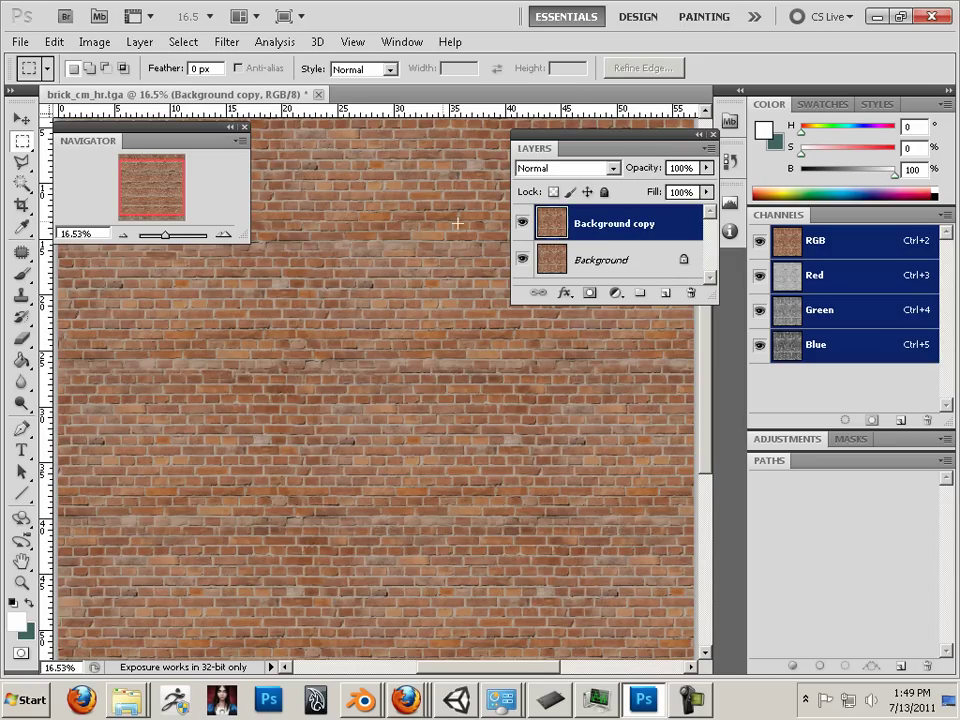
left_click(607, 250)
double_click(640, 262)
left_click(600, 218)
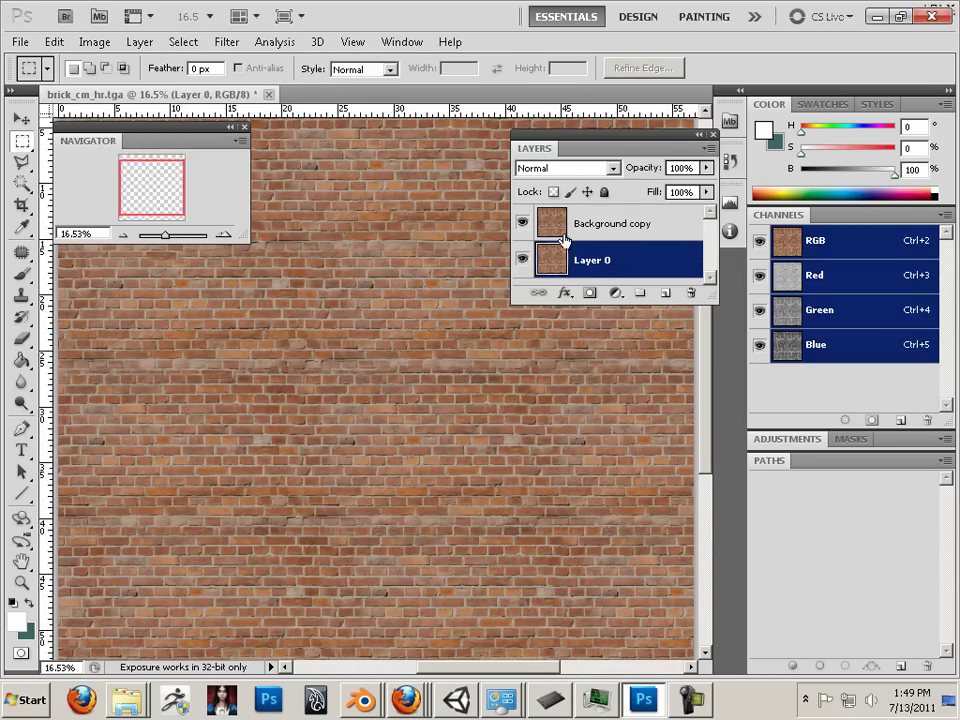
- Hide the Background copy and apply the NVIDIA Normal Map Filter to Layer 0, using multiple layers and Average RGB as height source
left_click(522, 225)
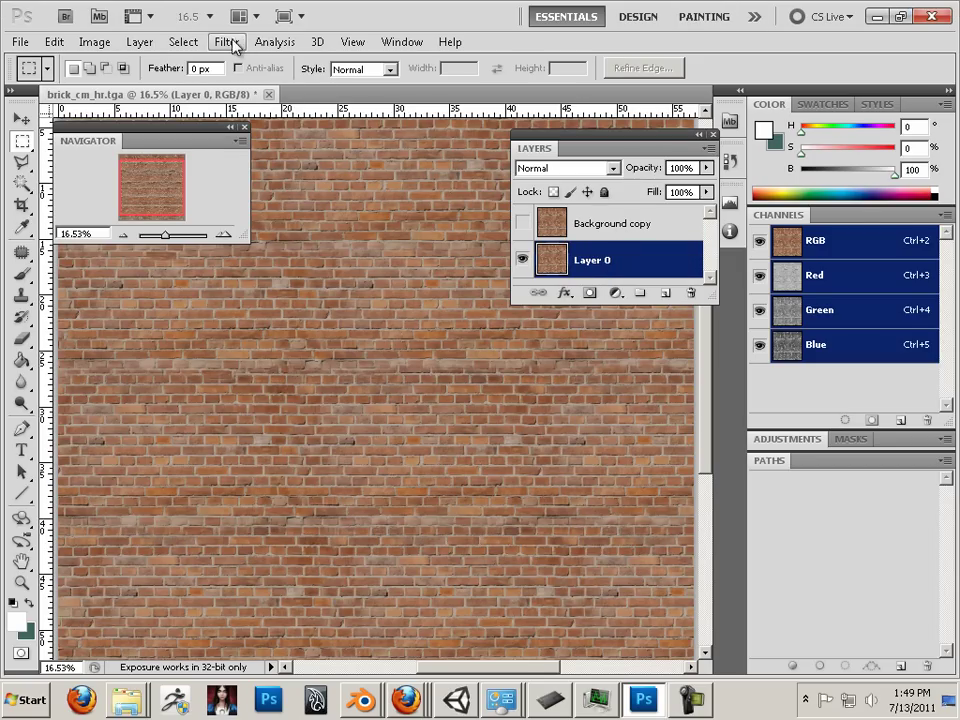
left_click(226, 41)
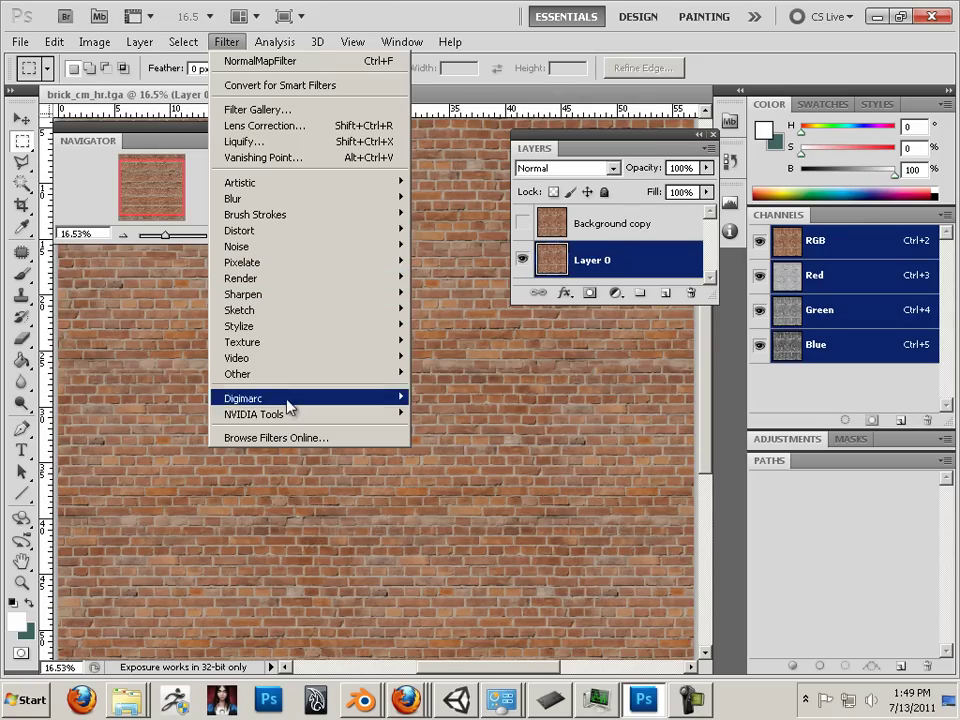
mouse_move(304, 416)
left_click(437, 416)
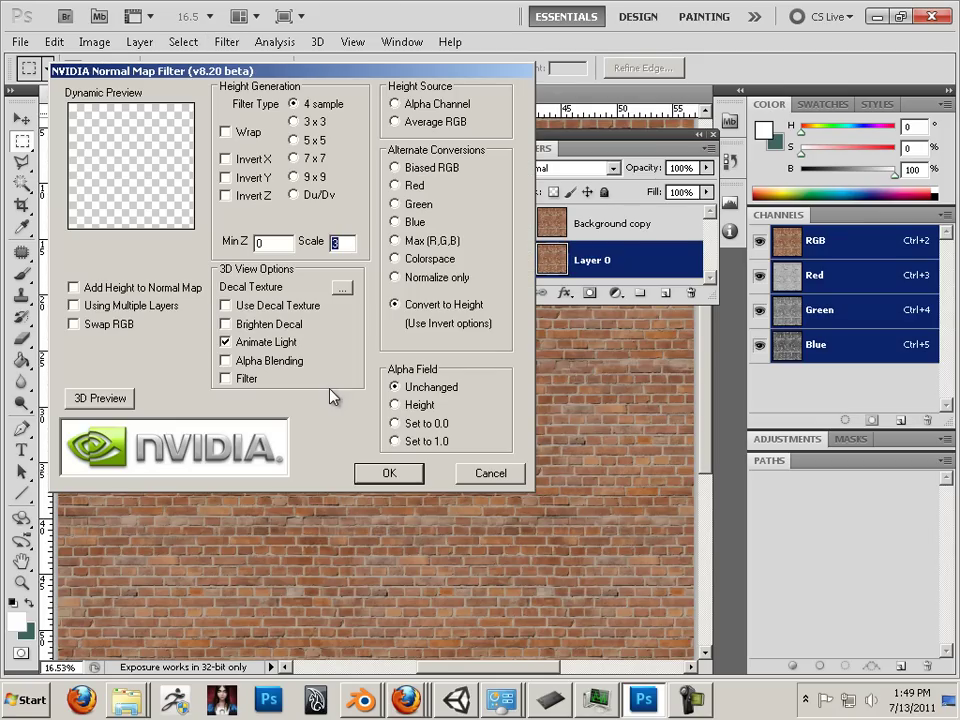
left_click(80, 306)
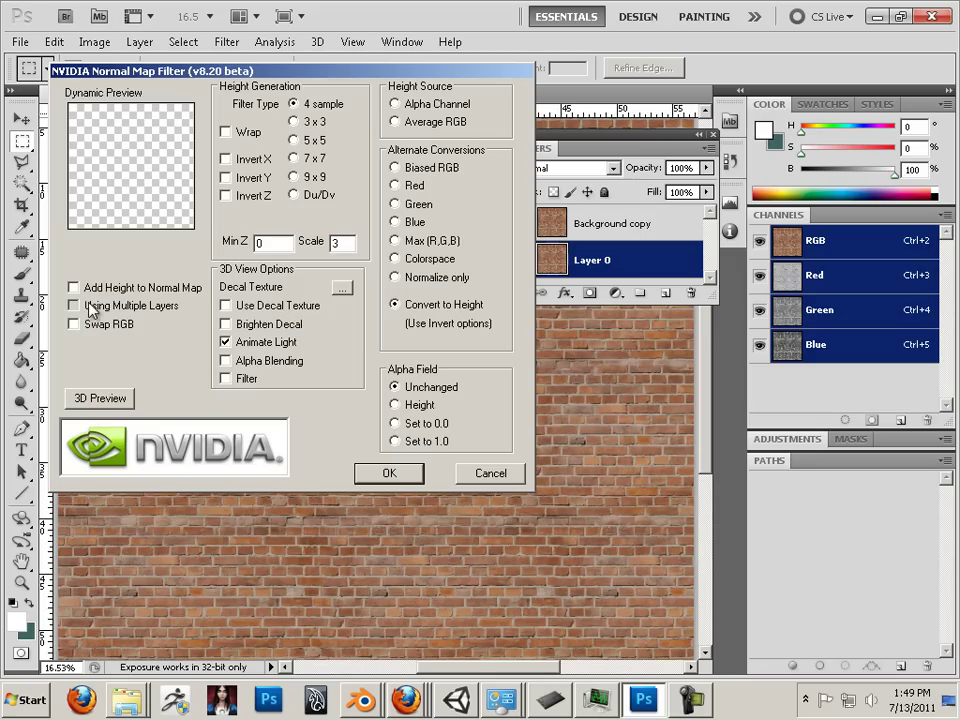
left_click(395, 121)
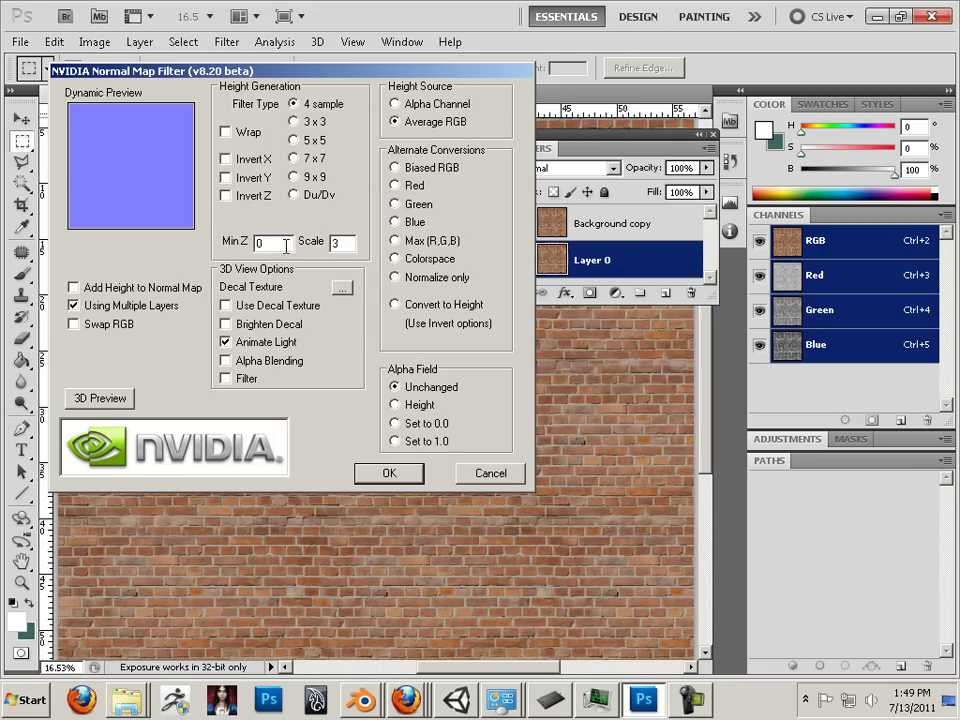
left_click(397, 477)
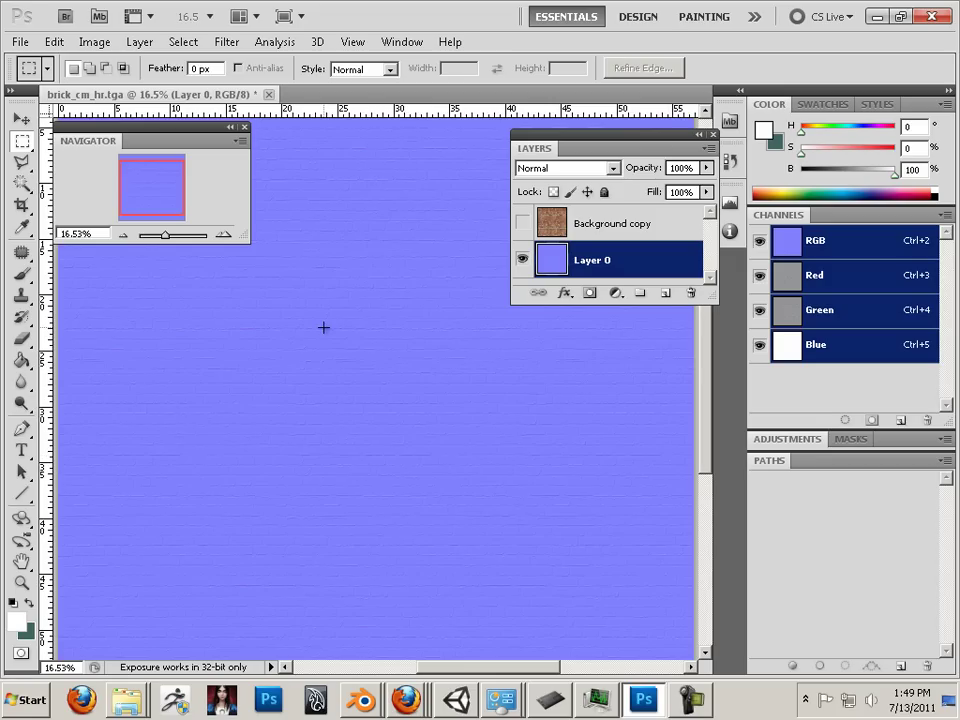
- Invert only the Green channel of the normal map on Layer 0
scroll(362, 390, "left", 3)
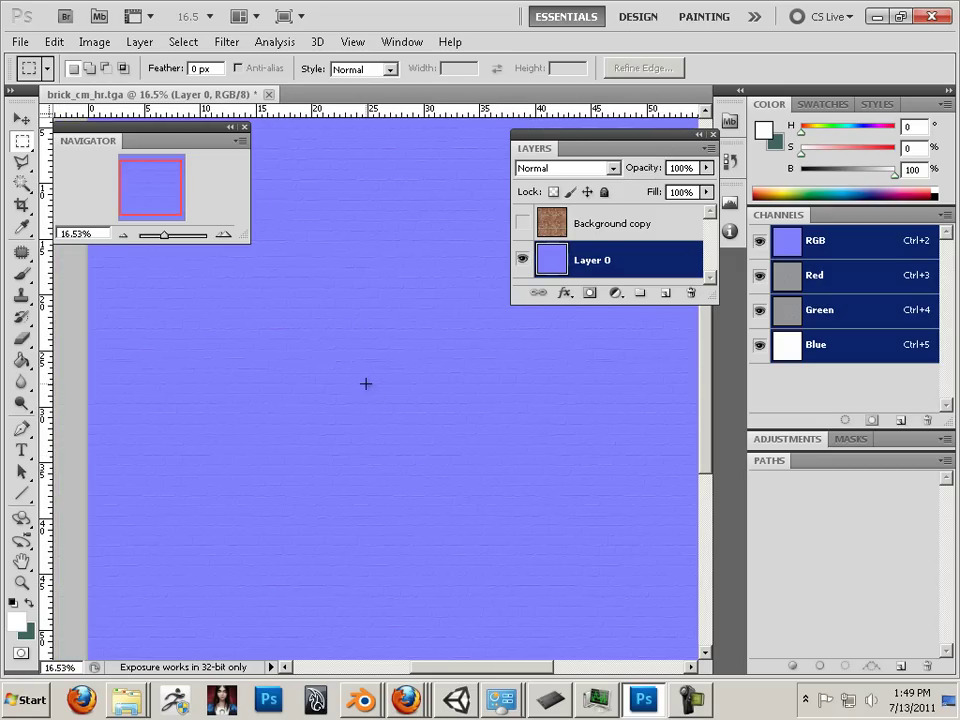
scroll(366, 383, "up", 5)
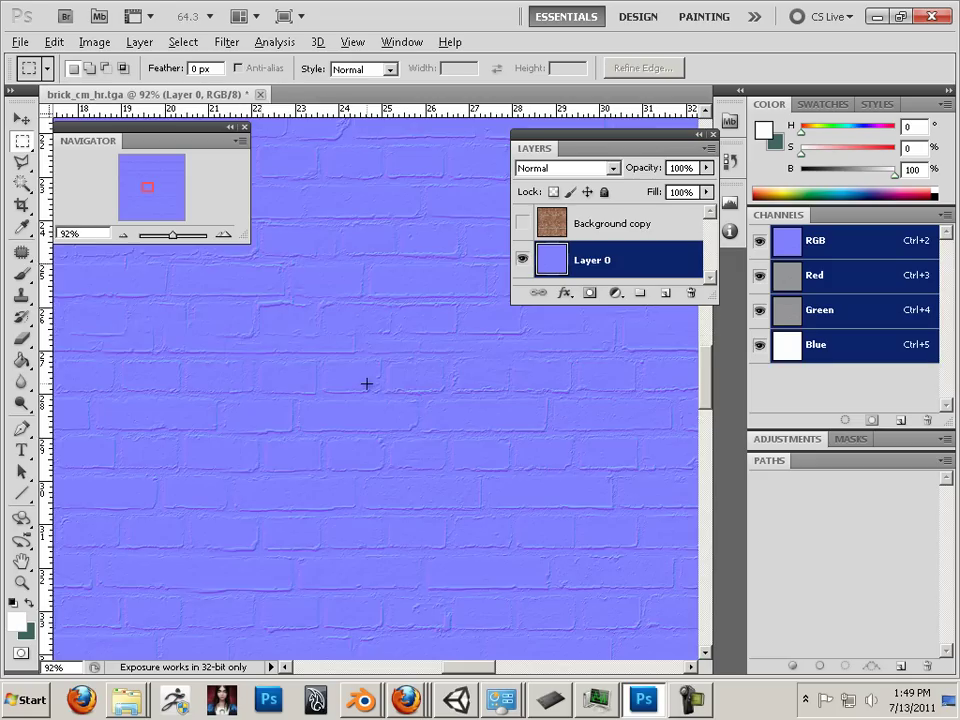
scroll(366, 383, "up", 4)
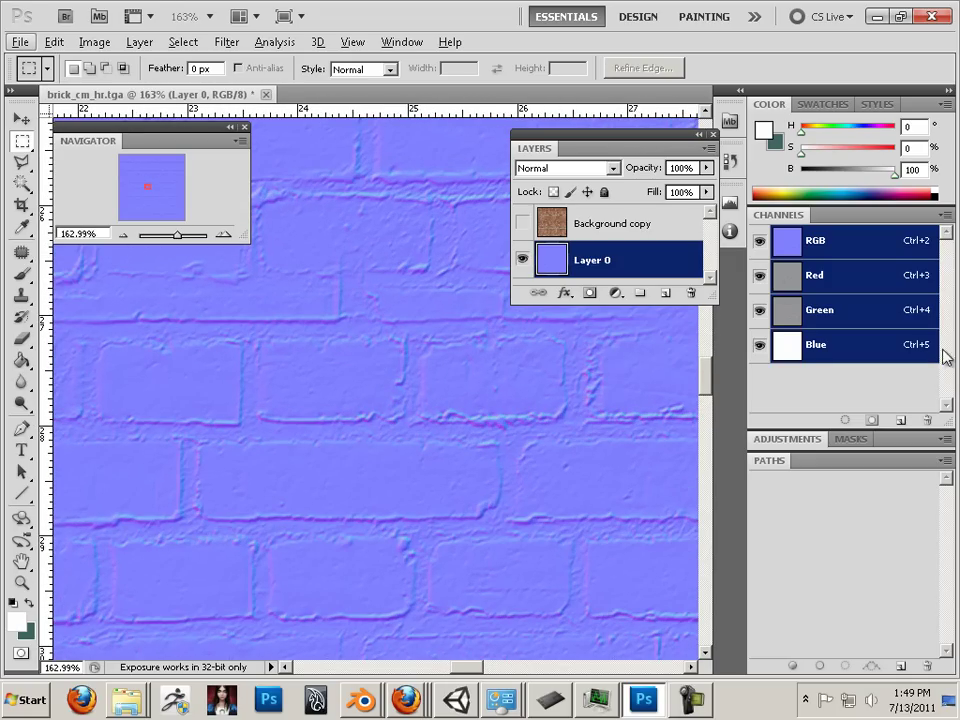
left_click(860, 322)
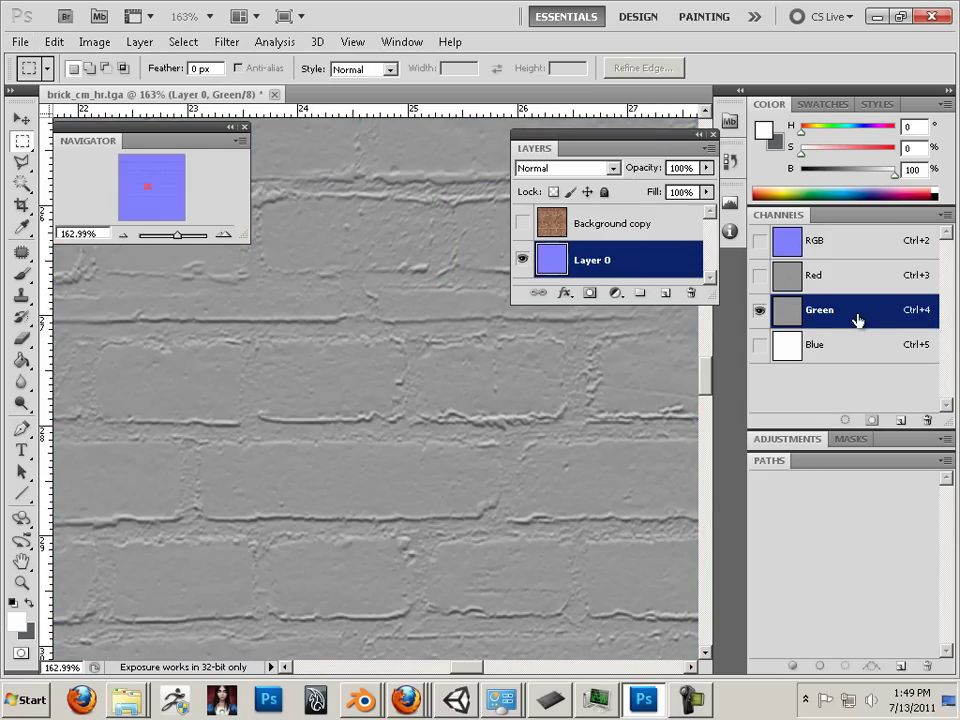
right_click(826, 313)
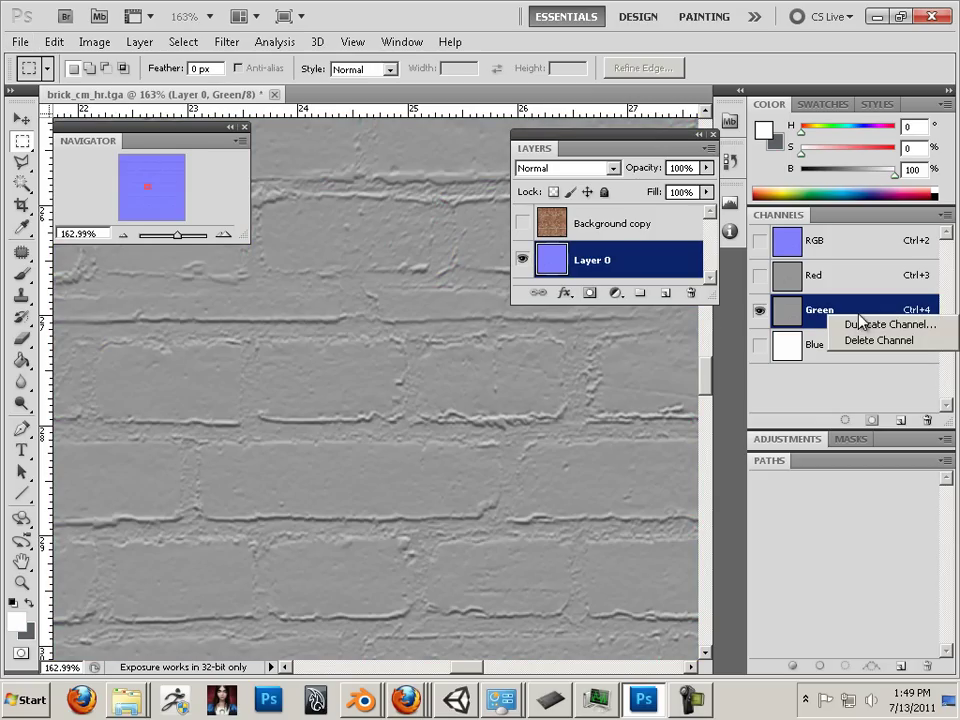
left_click(100, 41)
left_click(100, 41)
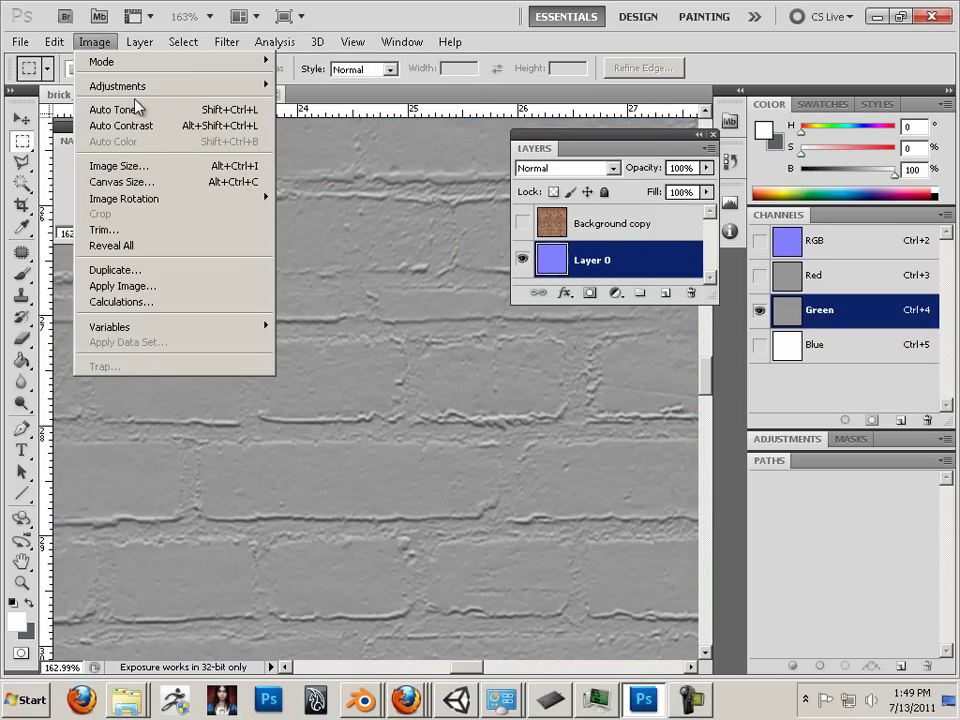
mouse_move(133, 85)
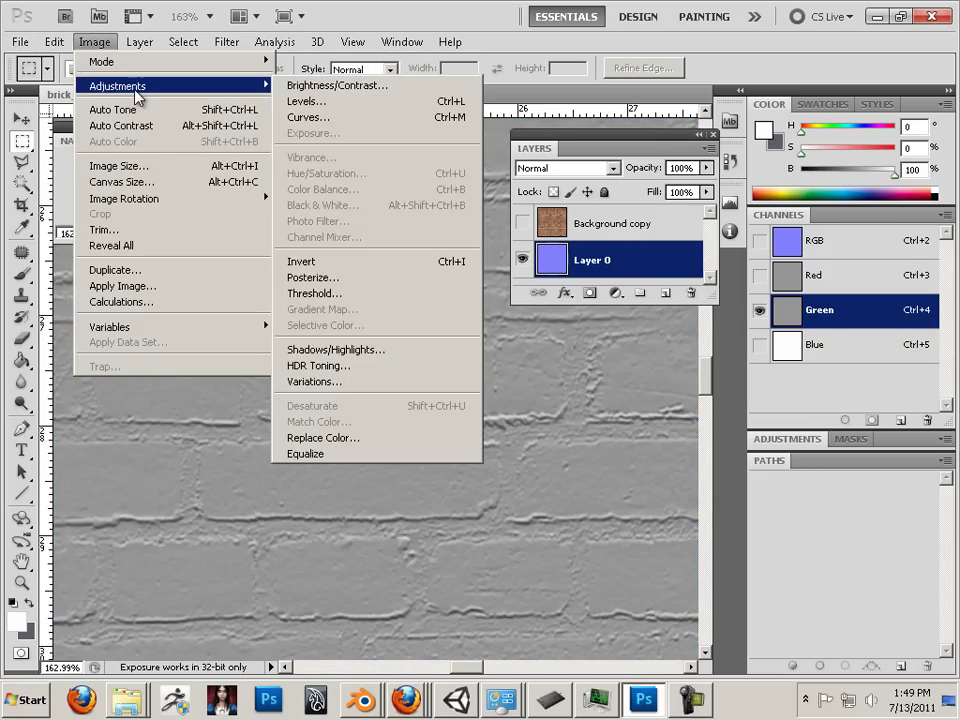
left_click(310, 261)
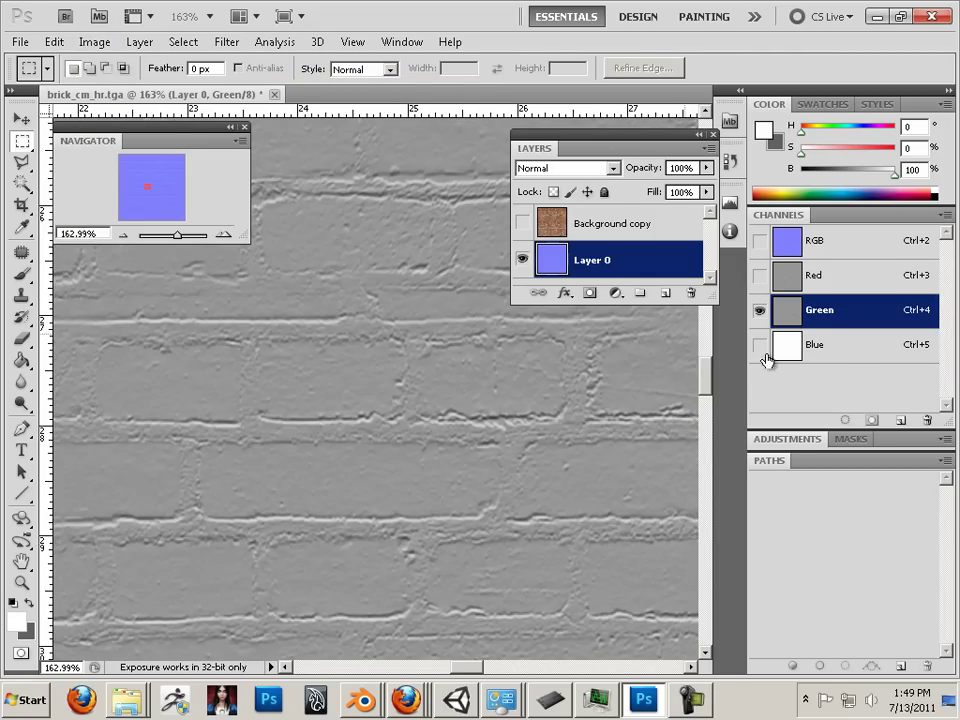
- Make all the RGB channels visible again alongside the Green channel
left_click(759, 275)
left_click(759, 241)
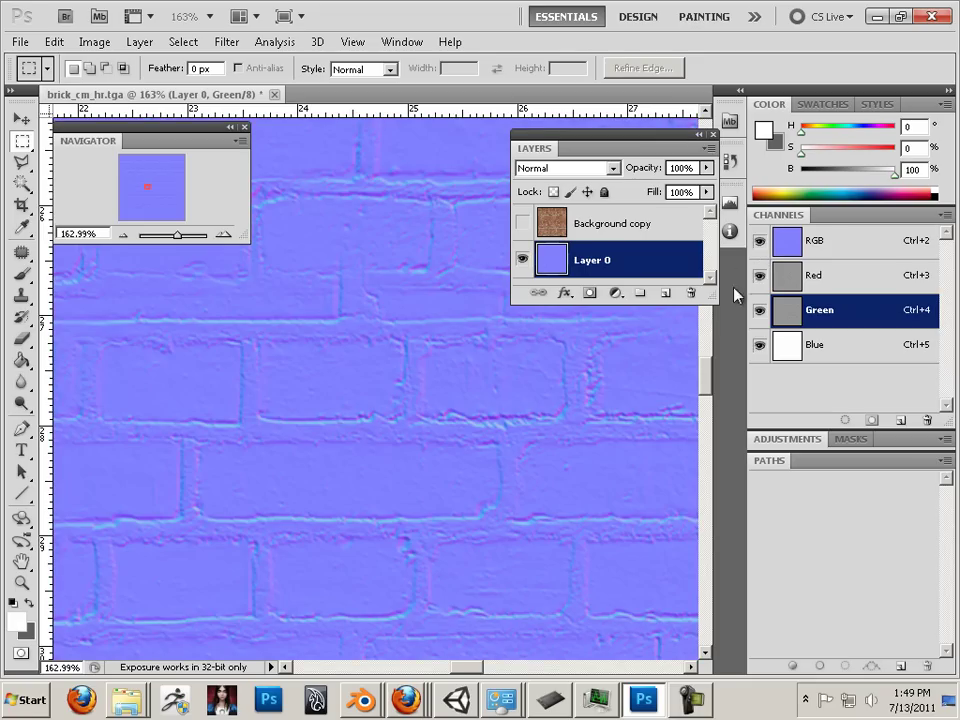
left_click(759, 347)
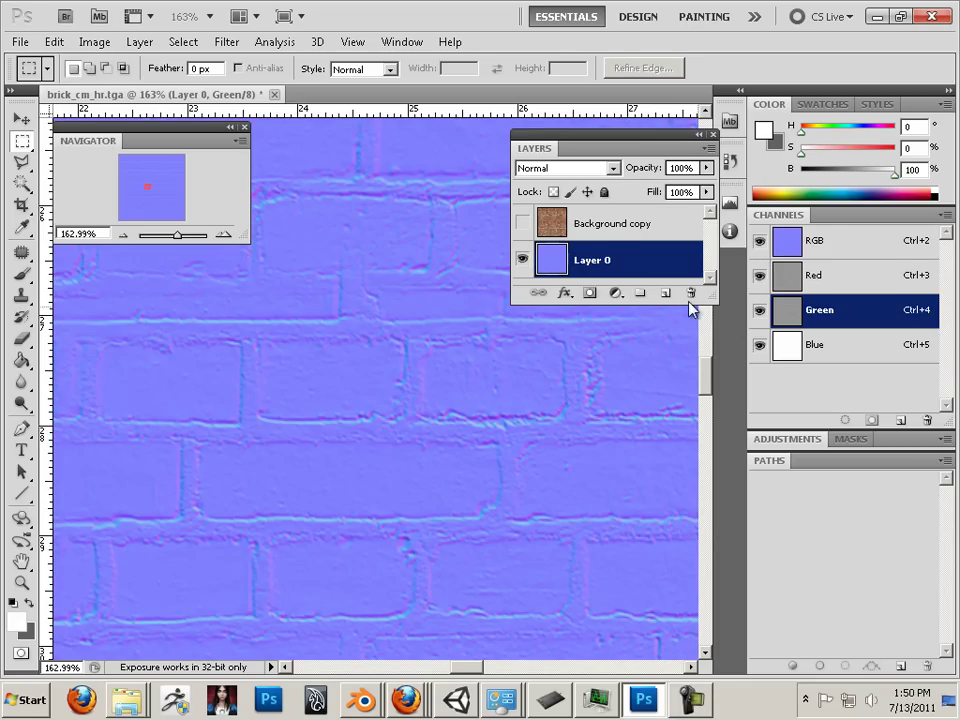
- Show the Background copy layer and invert the colors of its brick texture
left_click(522, 223)
left_click(585, 236)
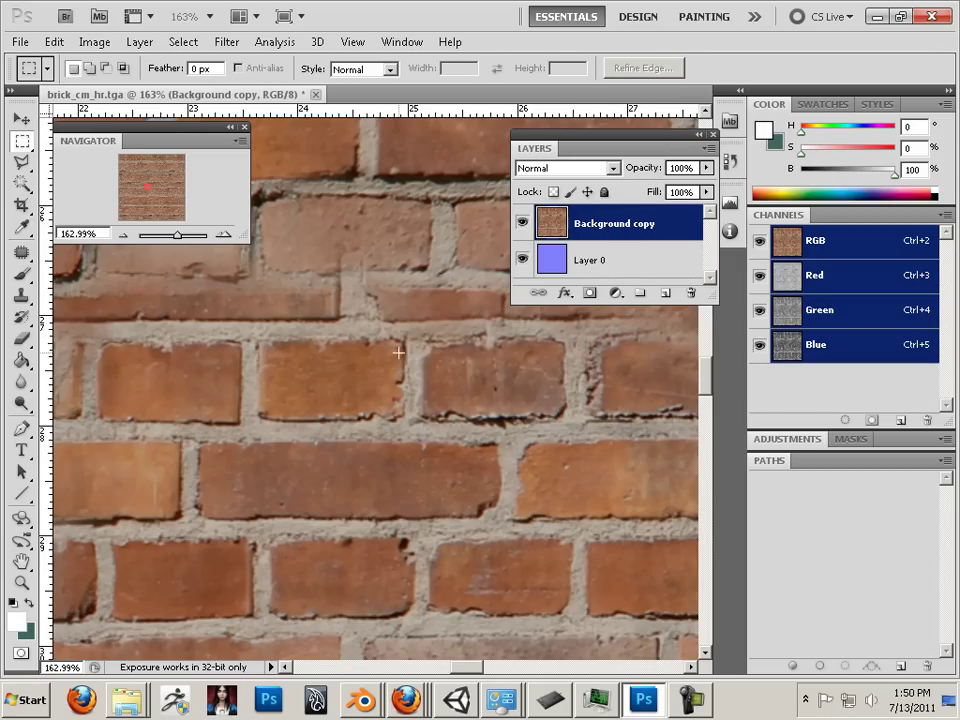
scroll(373, 393, "right", 1)
scroll(373, 393, "down", 2)
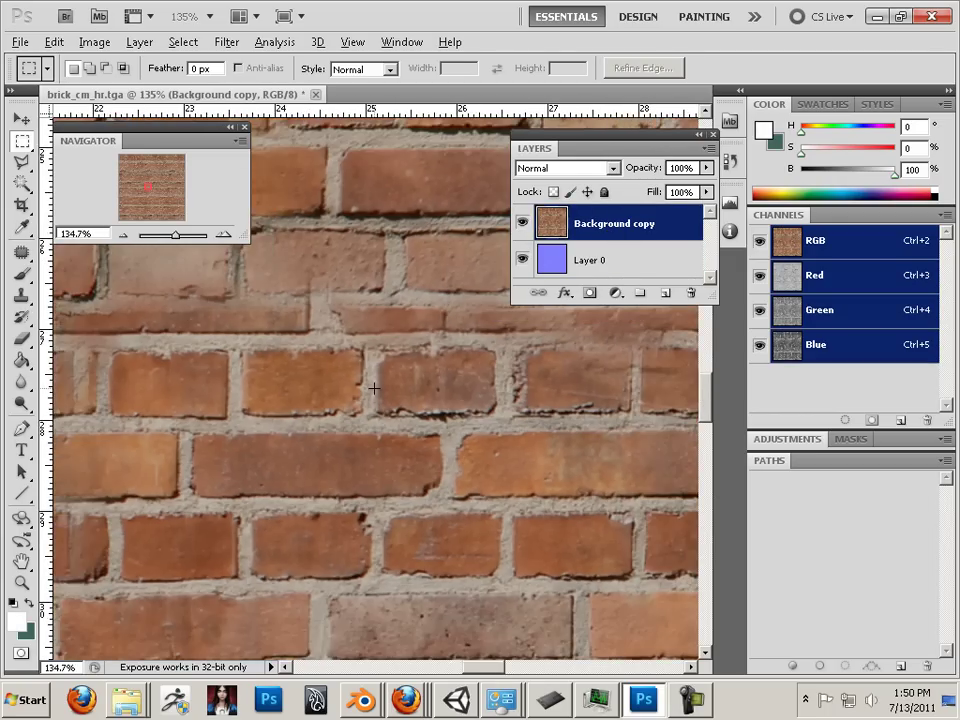
scroll(375, 385, "down", 4)
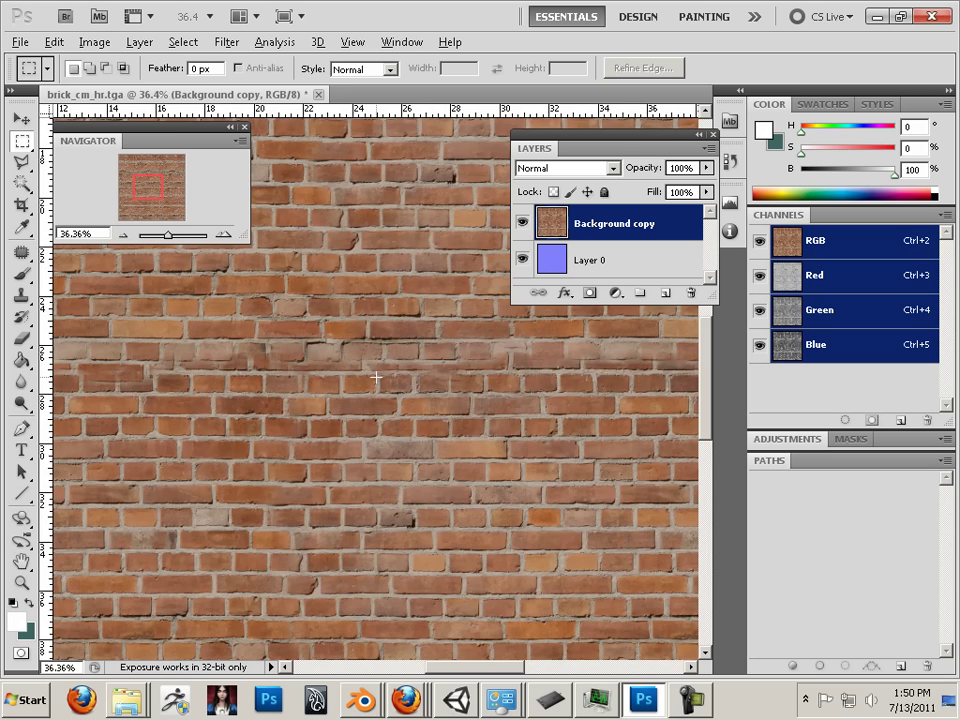
scroll(373, 374, "down", 2)
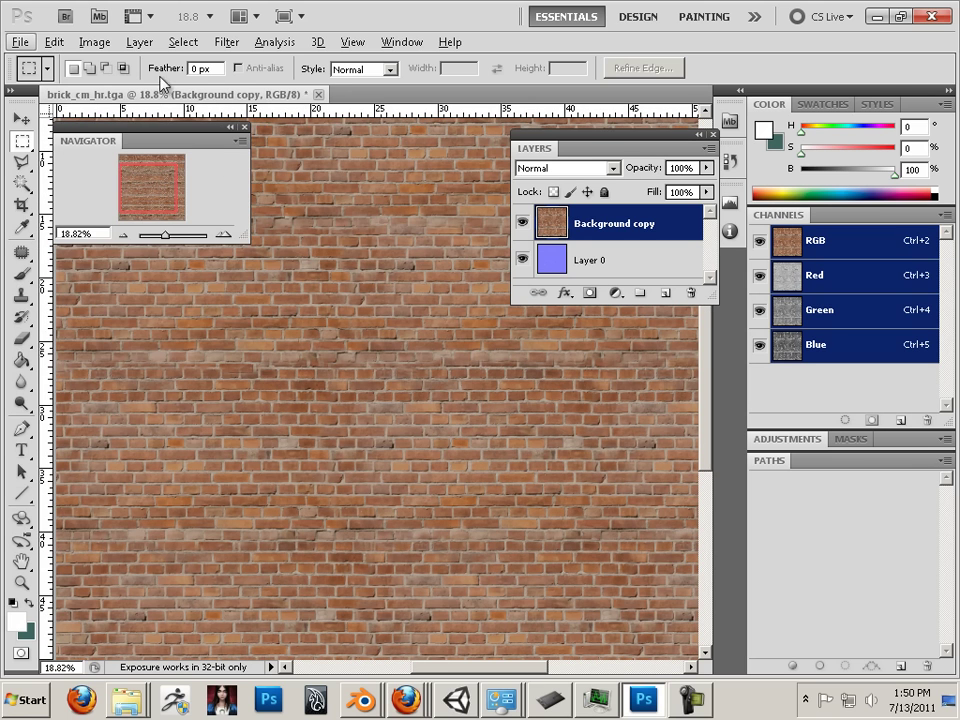
left_click(107, 43)
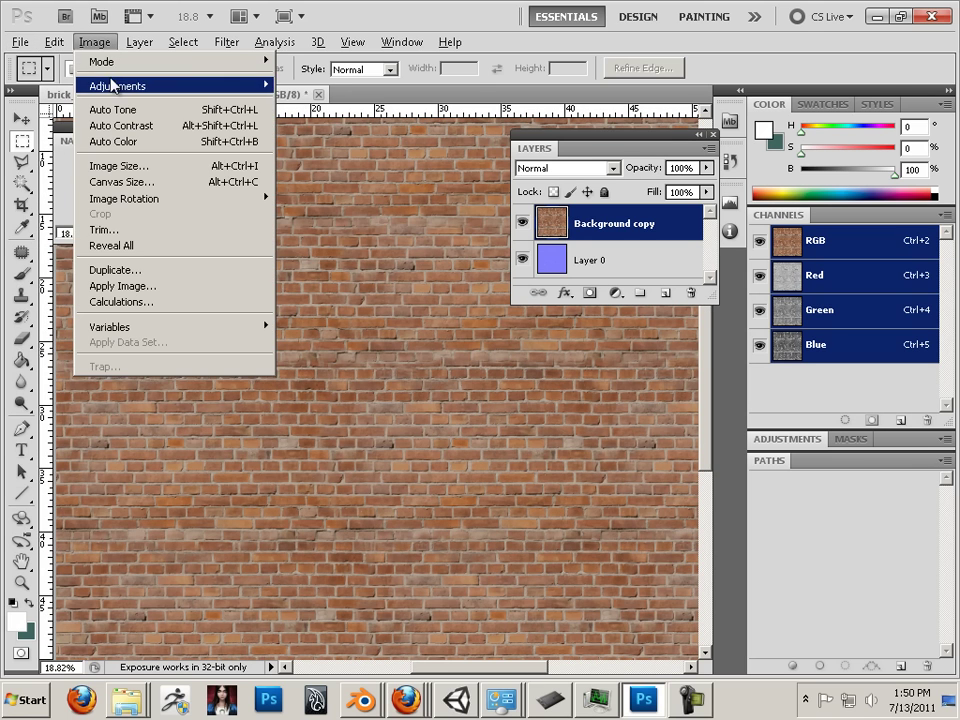
mouse_move(120, 86)
left_click(372, 266)
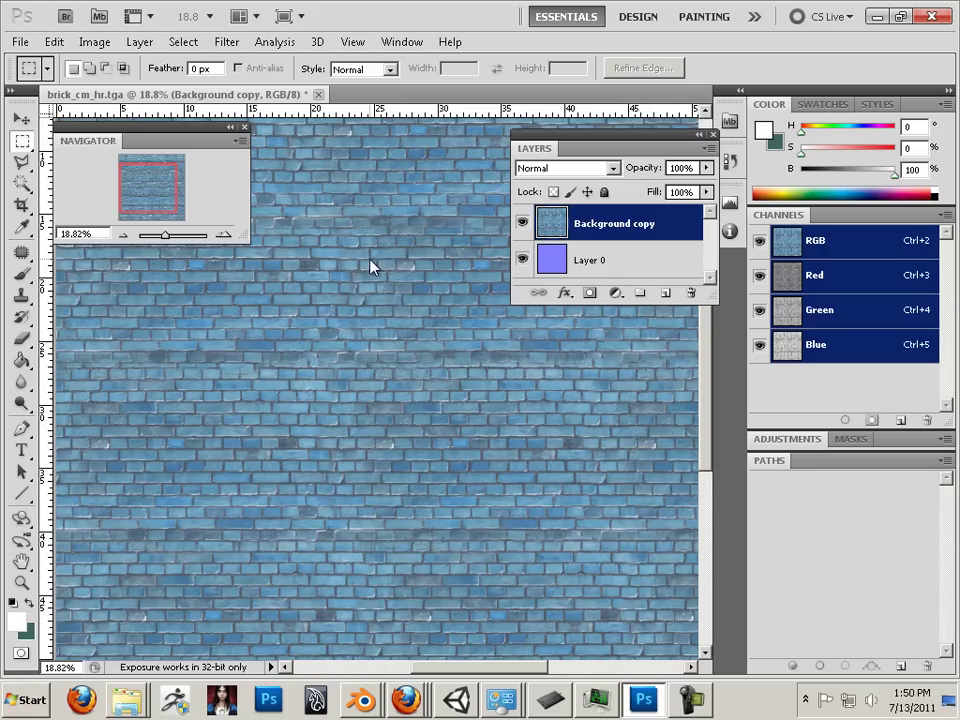
- Apply Hue/Saturation to the Background copy with Saturation at -100 and Lightness at +2
left_click(94, 43)
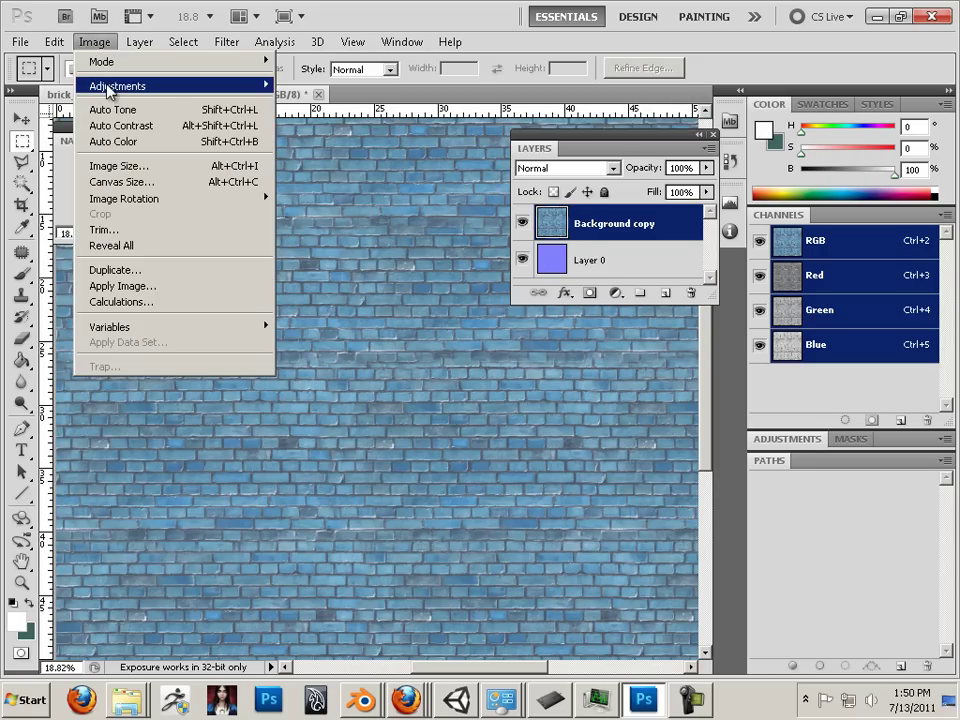
mouse_move(116, 88)
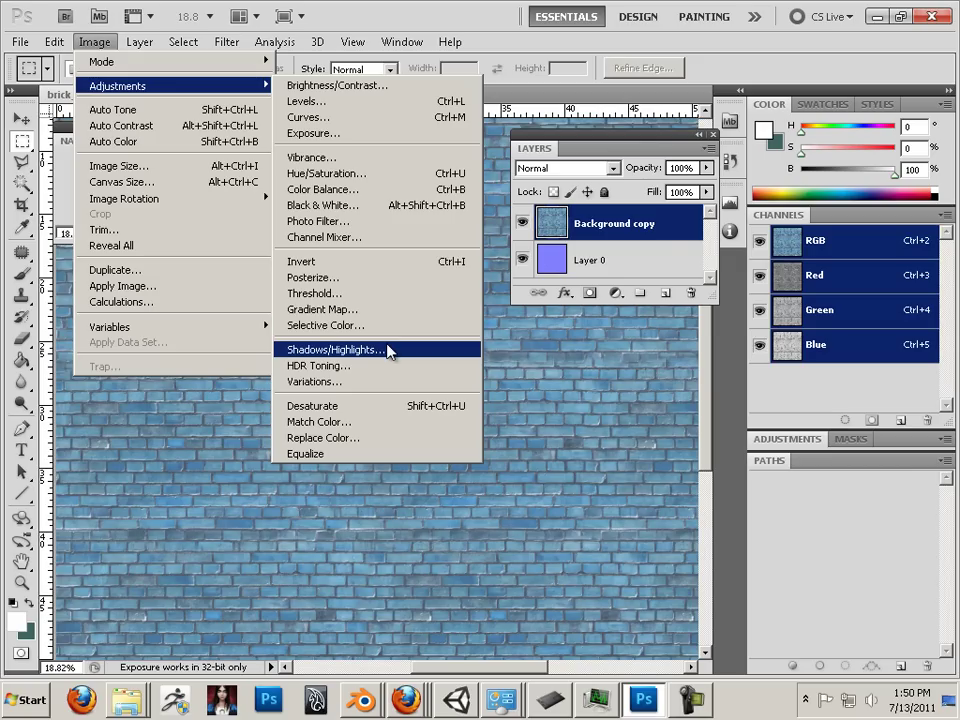
left_click(330, 173)
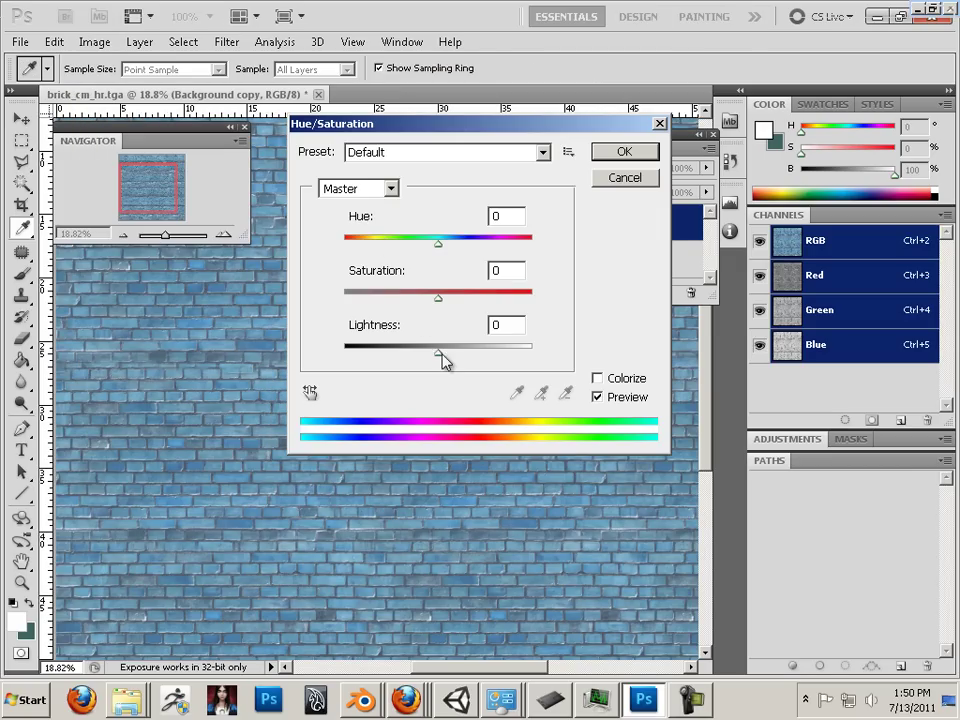
left_click_drag(439, 299, 338, 291)
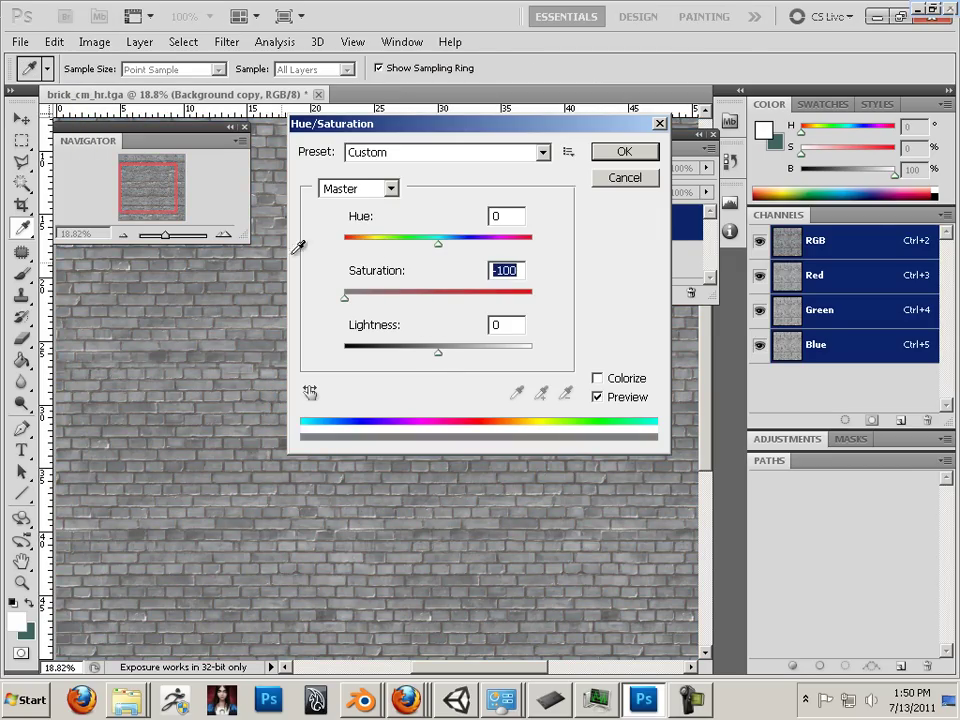
mouse_move(441, 362)
left_mouse_down()
mouse_move(429, 361)
mouse_move(456, 361)
mouse_move(442, 364)
left_mouse_up()
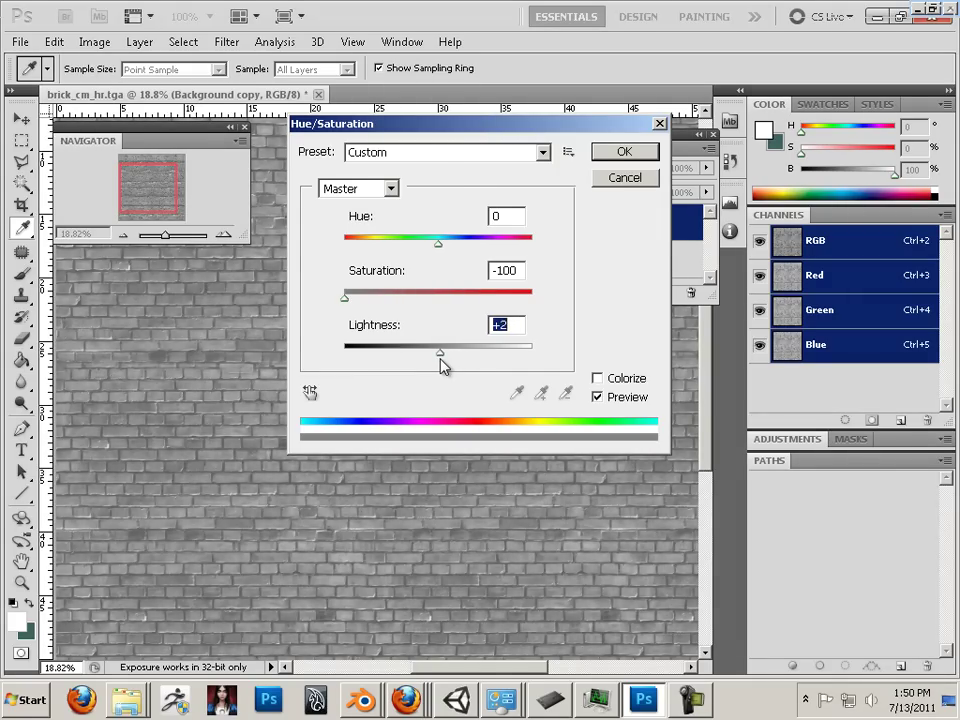
left_click(638, 153)
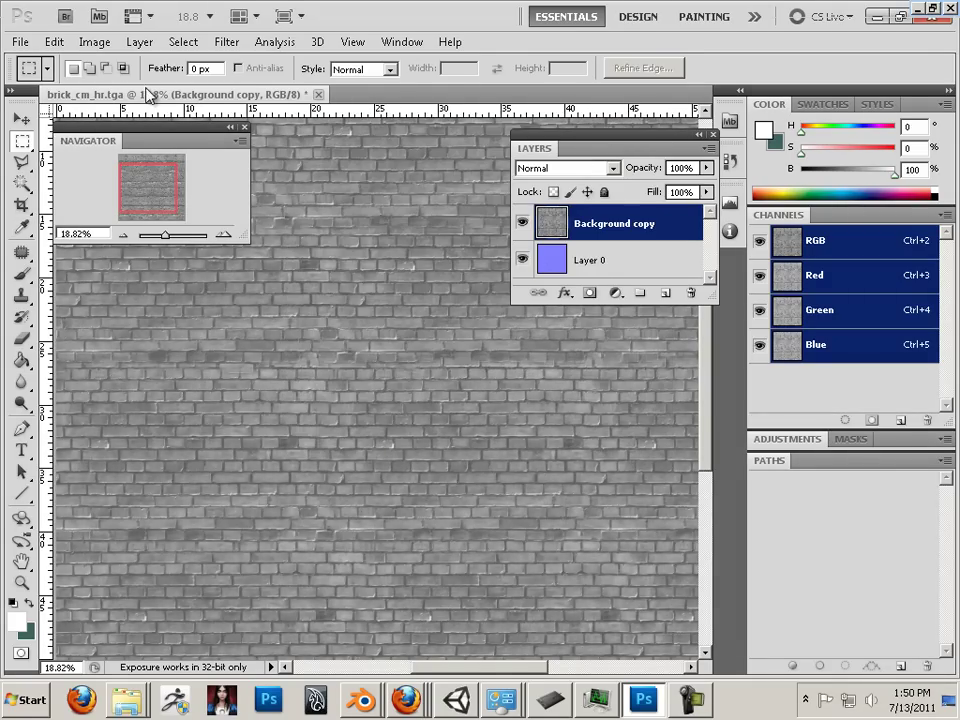
- Apply Levels to the Background copy with input black 108, midtone 0.42 and white 125 for strong brick and mortar contrast
left_click(100, 44)
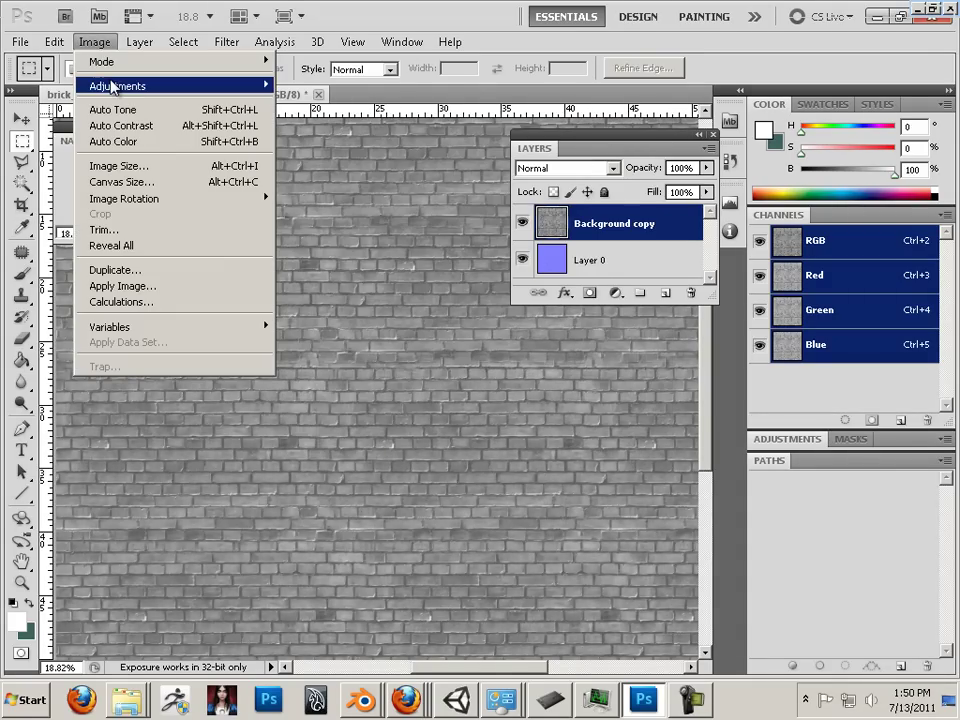
mouse_move(124, 86)
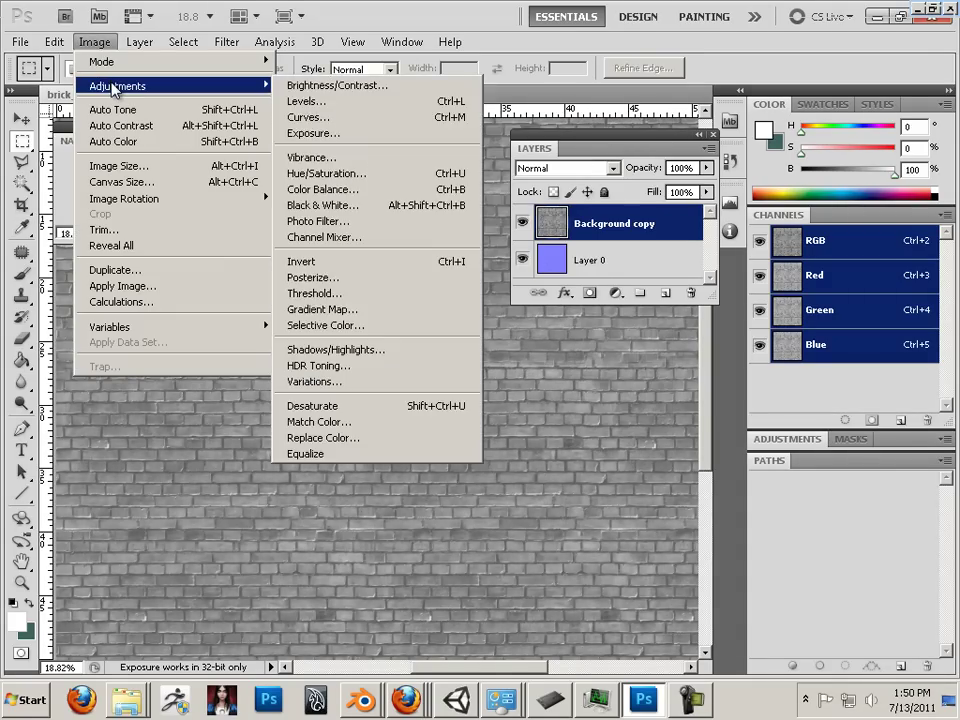
left_click(345, 101)
left_click_drag(317, 327, 398, 328)
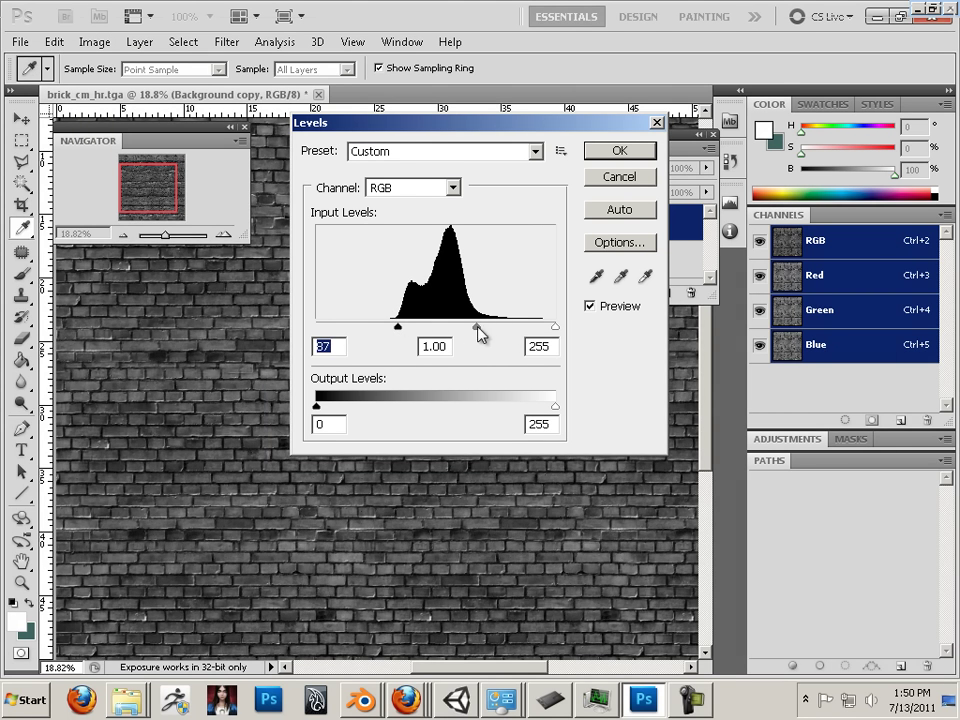
left_click_drag(476, 327, 405, 330)
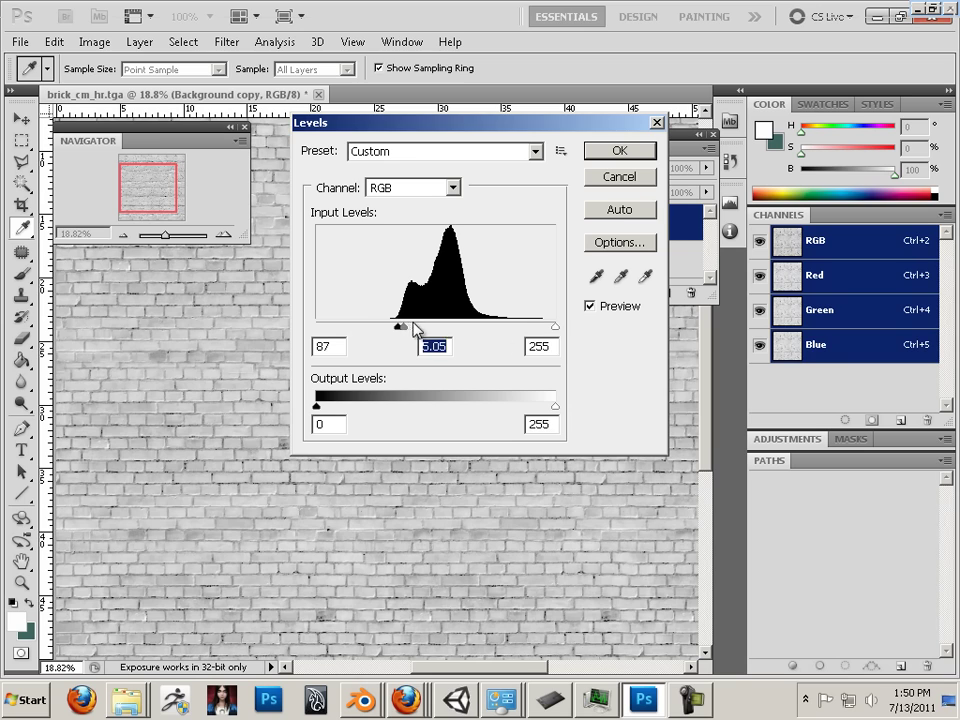
left_click_drag(555, 327, 425, 326)
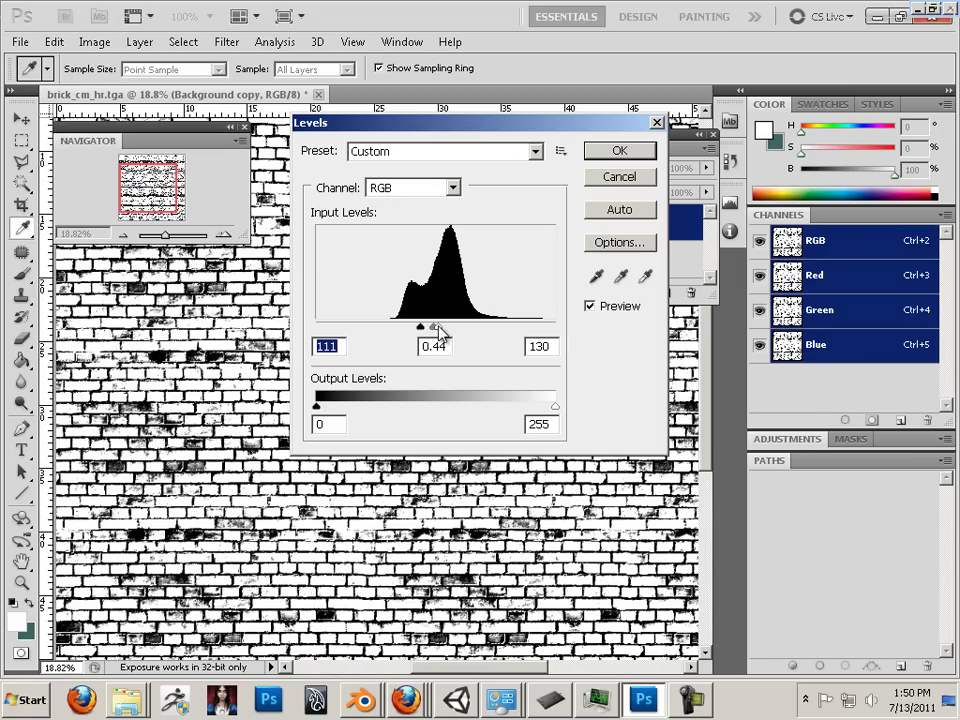
left_click_drag(431, 332, 418, 325)
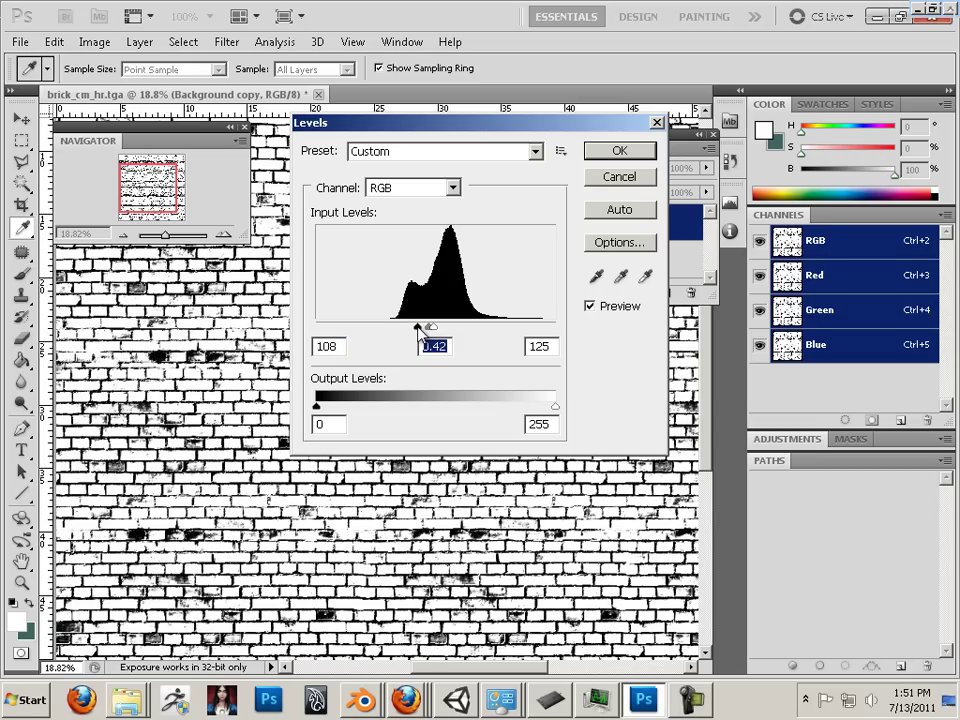
left_click(619, 150)
key("m")
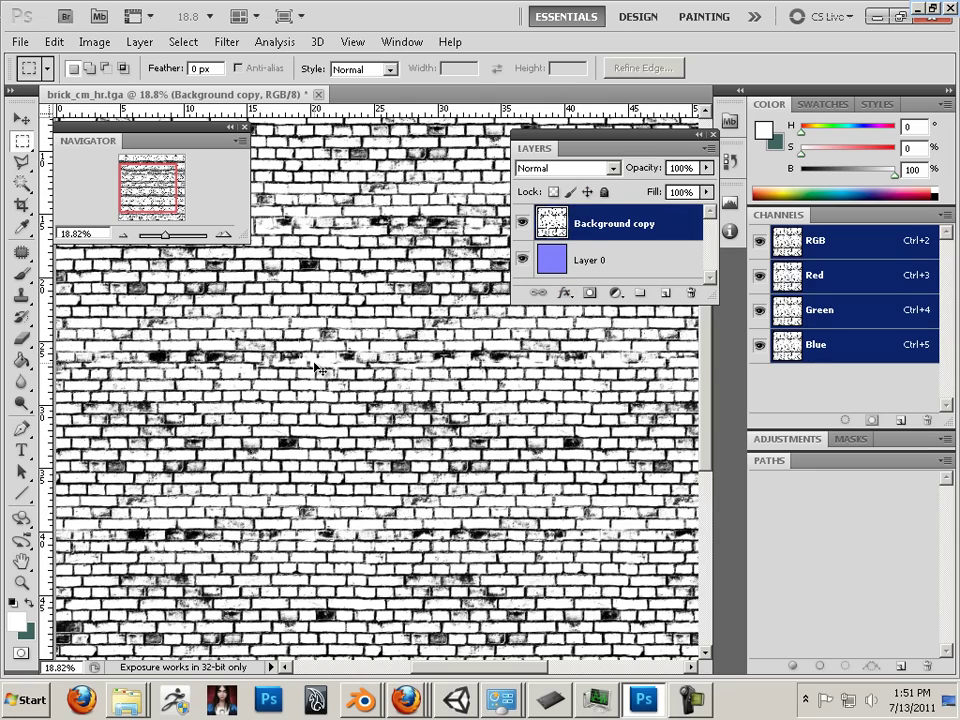
- Select the entire canvas with the Rectangular Marquee and copy the high-contrast brick image from the Background copy layer
scroll(316, 369, "left", 2)
scroll(316, 365, "up", 2)
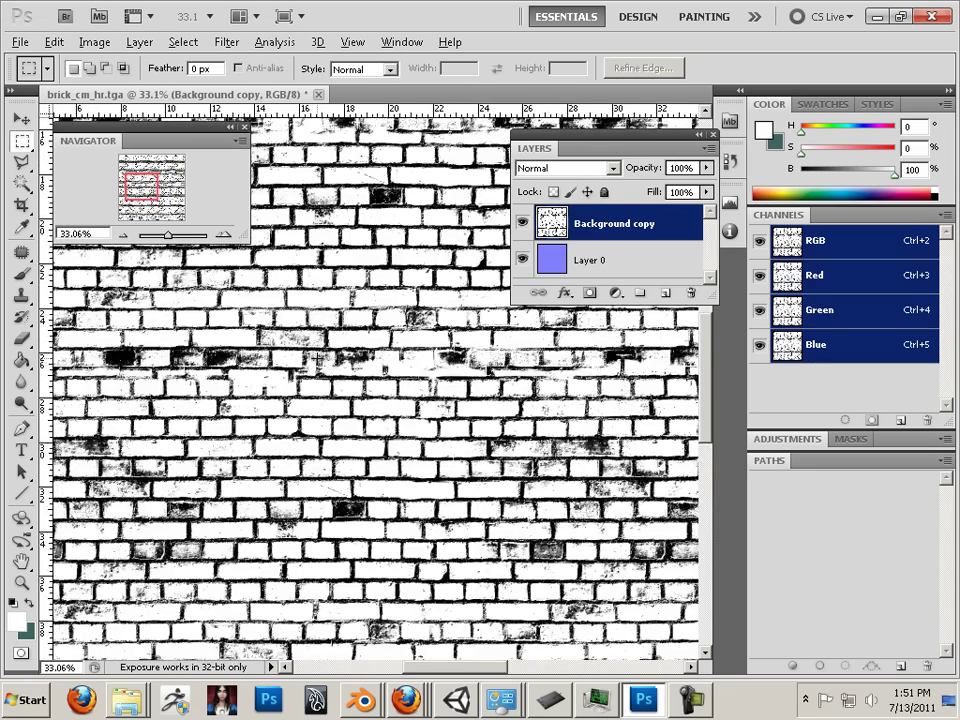
scroll(317, 356, "up", 4)
scroll(318, 355, "down", 4)
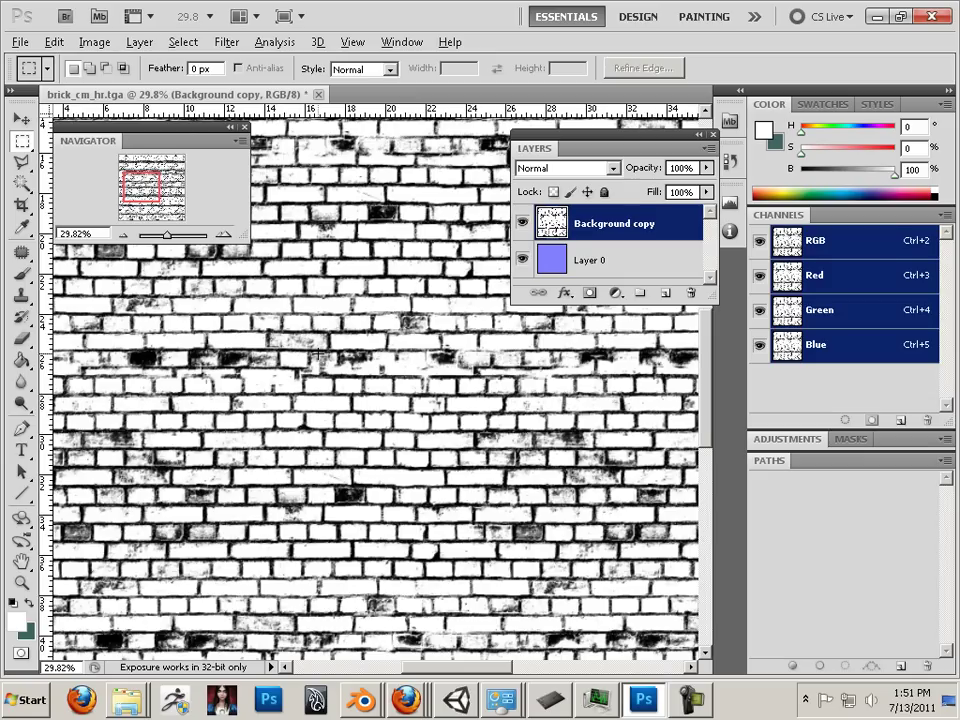
key("alt")
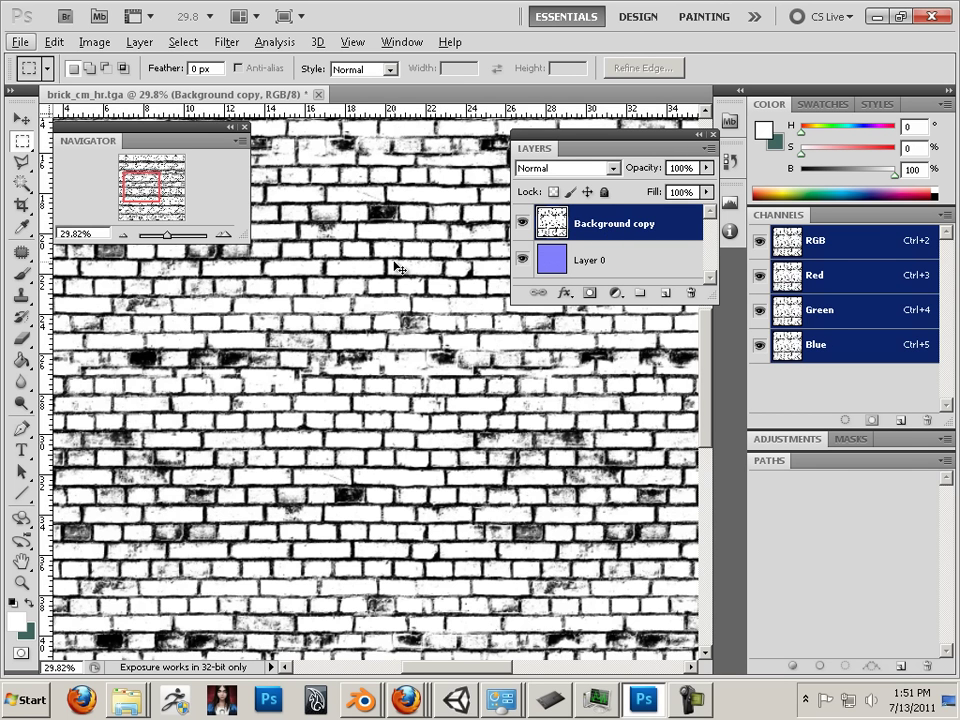
scroll(390, 258, "right", 2)
scroll(390, 258, "down", 3)
scroll(390, 258, "down", 3)
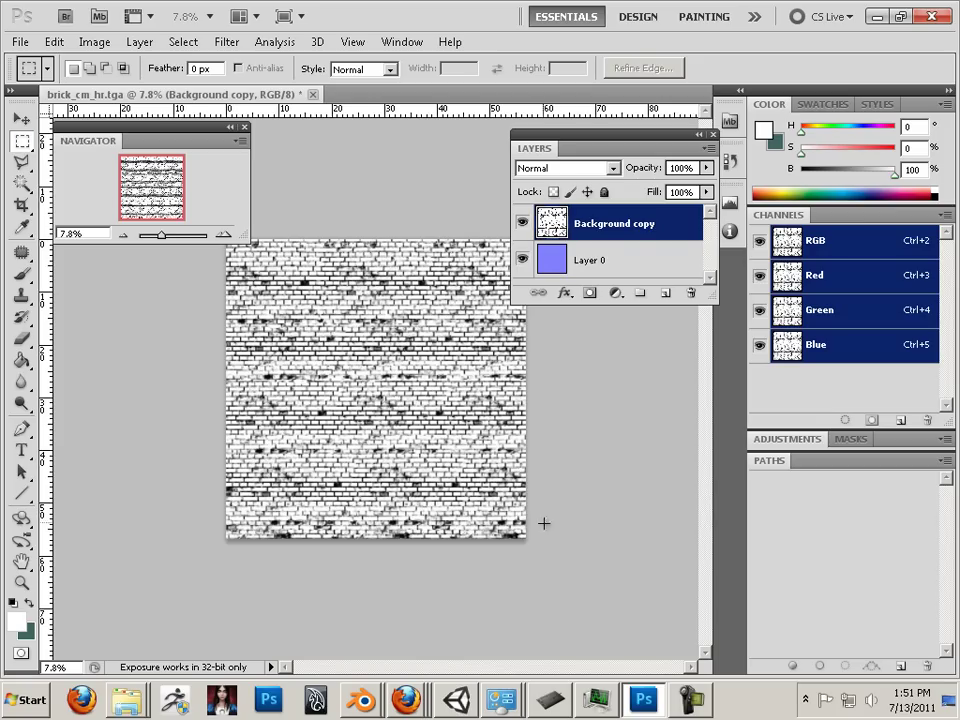
left_click_drag(195, 201, 545, 555)
left_click(54, 41)
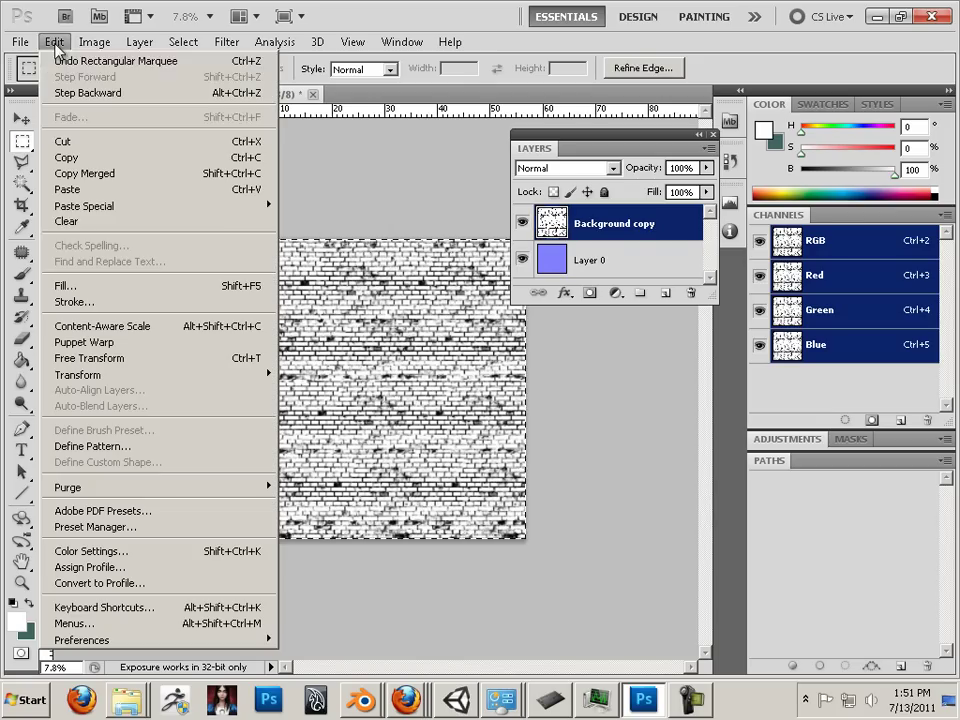
left_click(99, 160)
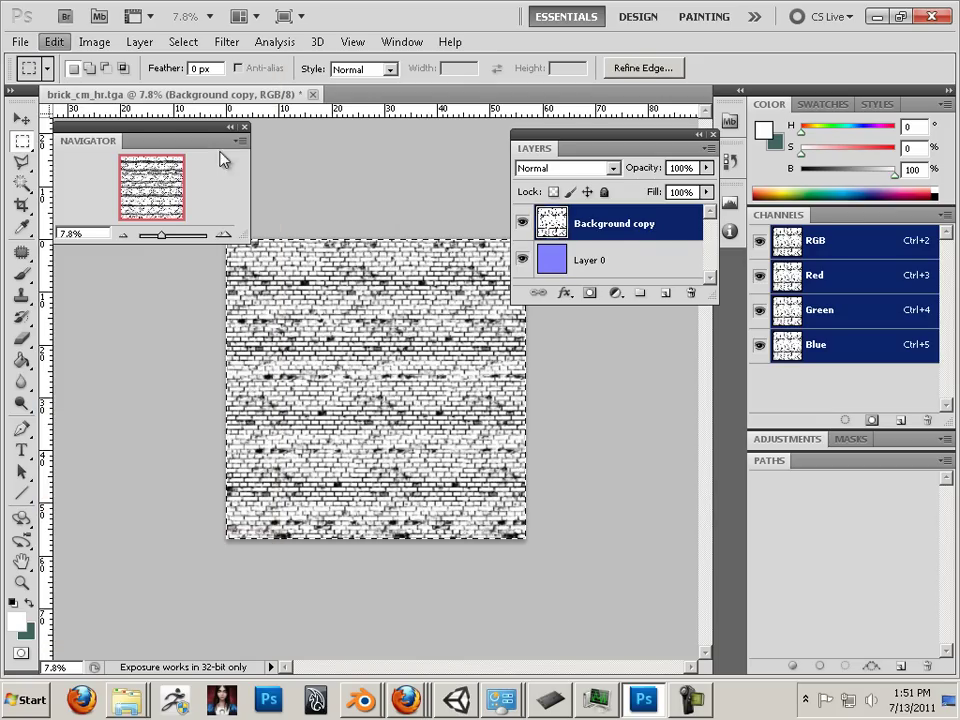
- Add a new alpha channel with Layer 0 selected and paste the copied brick height image into it
left_click(615, 256)
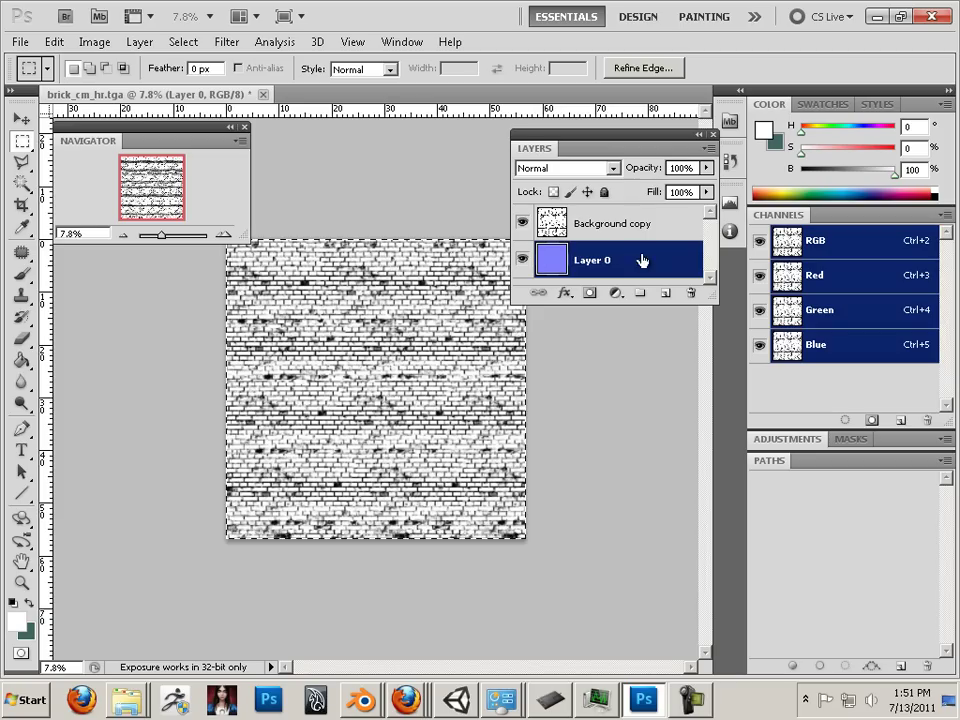
left_click(899, 420)
left_click(54, 42)
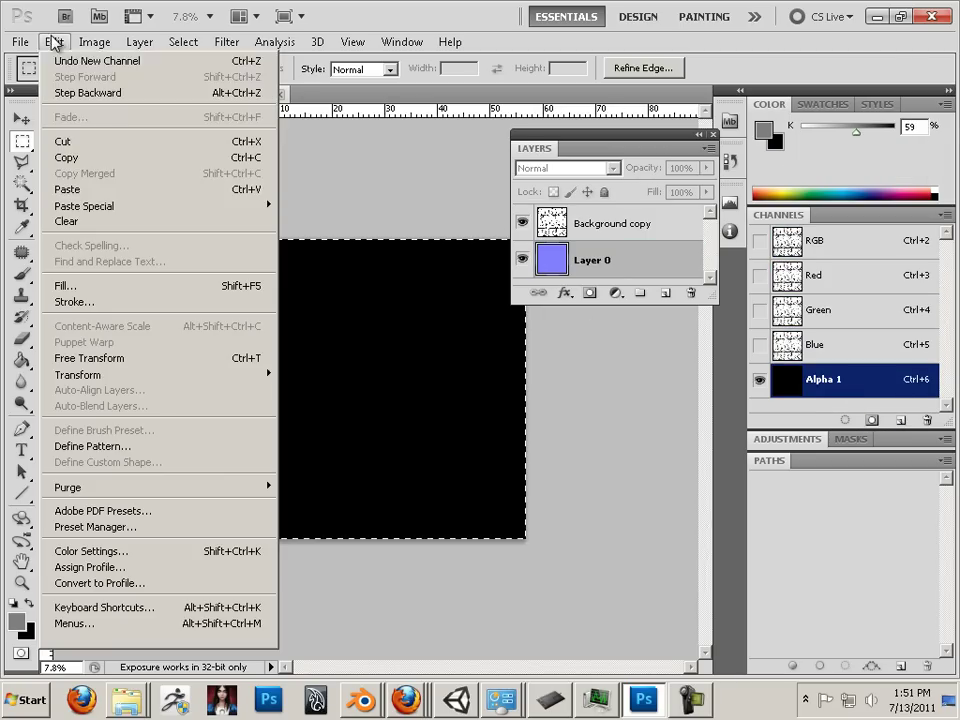
left_click(88, 190)
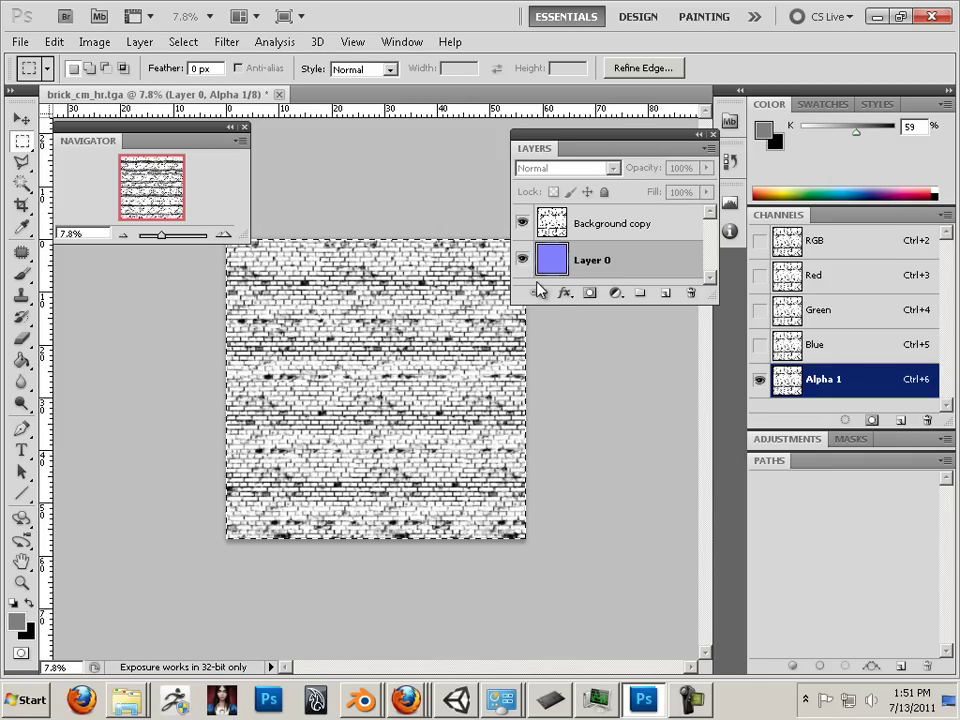
- Hide the Background copy layer, keep Layer 0 visible and reactivate the composite RGB channels
left_click(522, 260)
left_click(522, 226)
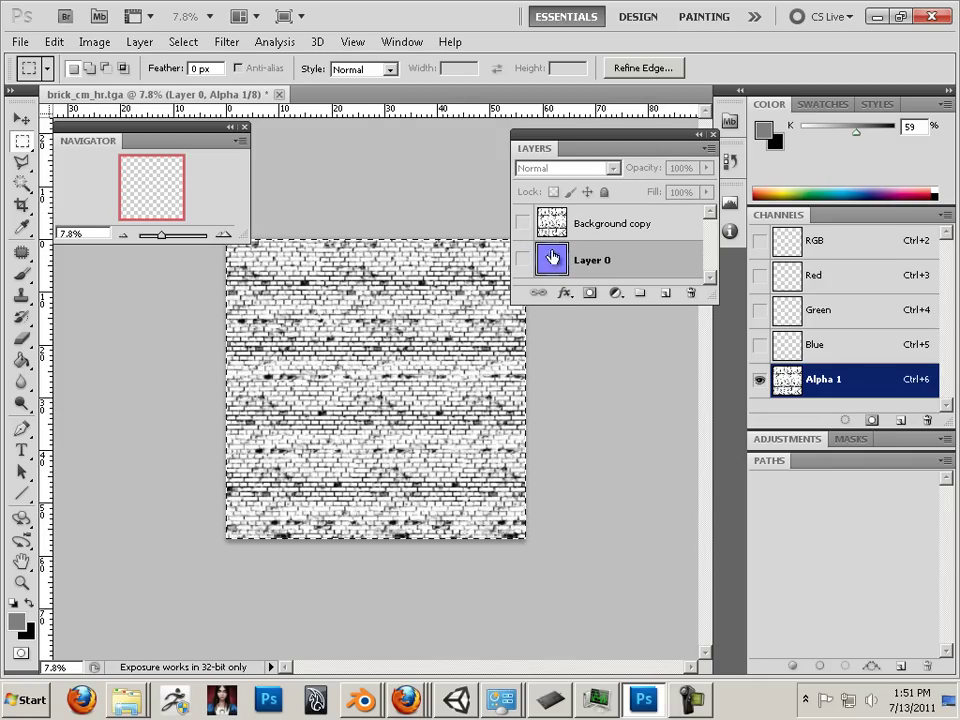
left_click(522, 260)
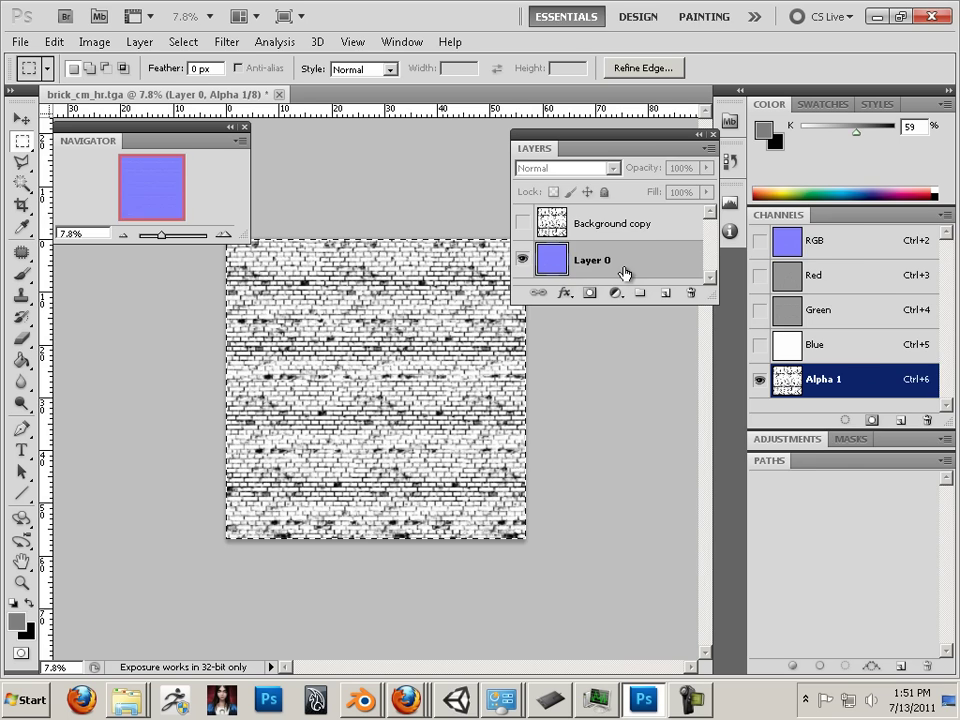
double_click(624, 270)
left_click(890, 252)
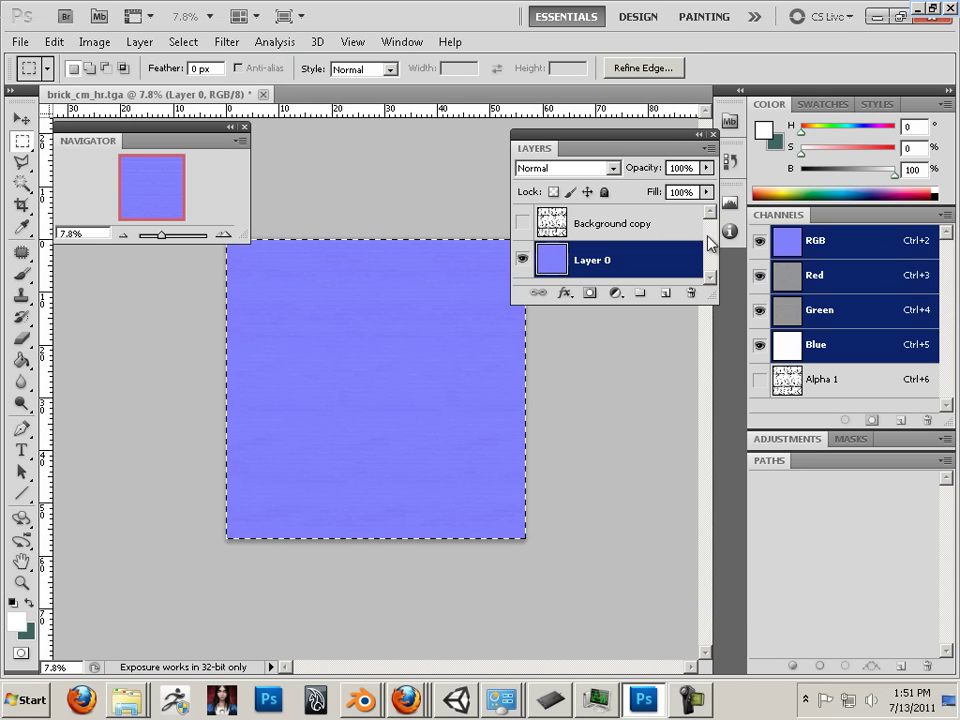
- Save the normal map with its alpha channel as a 32 bits/pixel Targa, replacing brick_nm_hr in the Assets folder
left_click(20, 41)
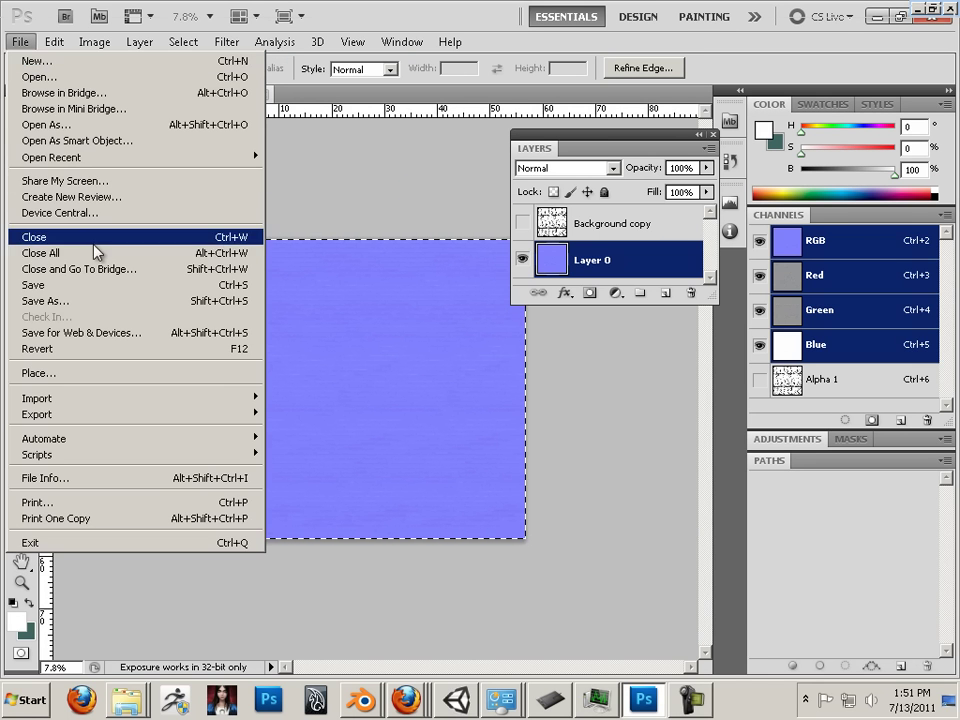
left_click(71, 301)
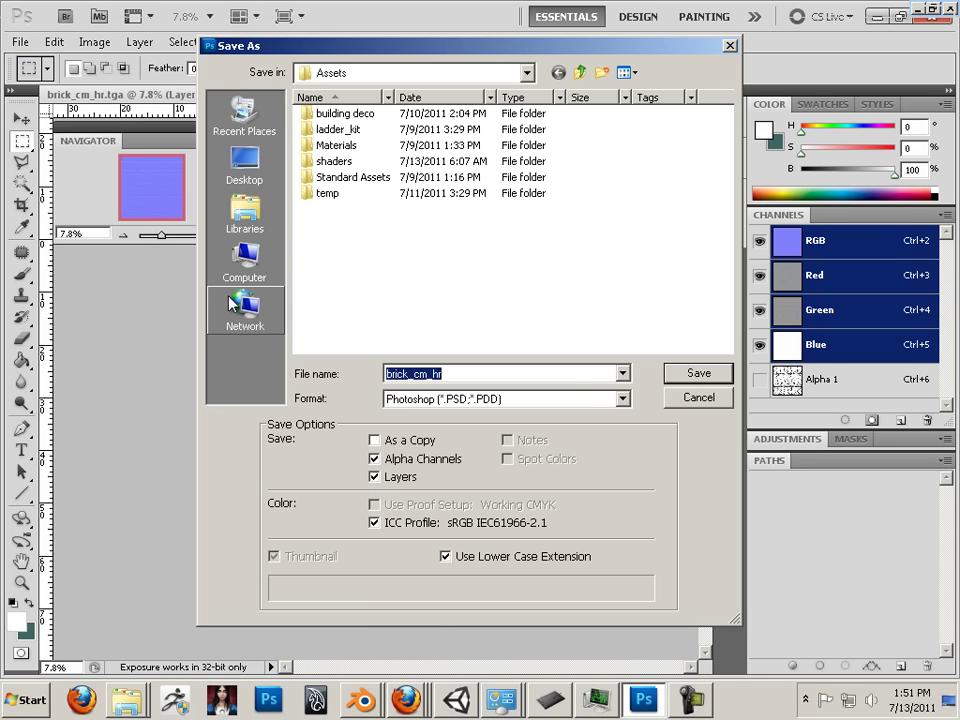
left_click(480, 398)
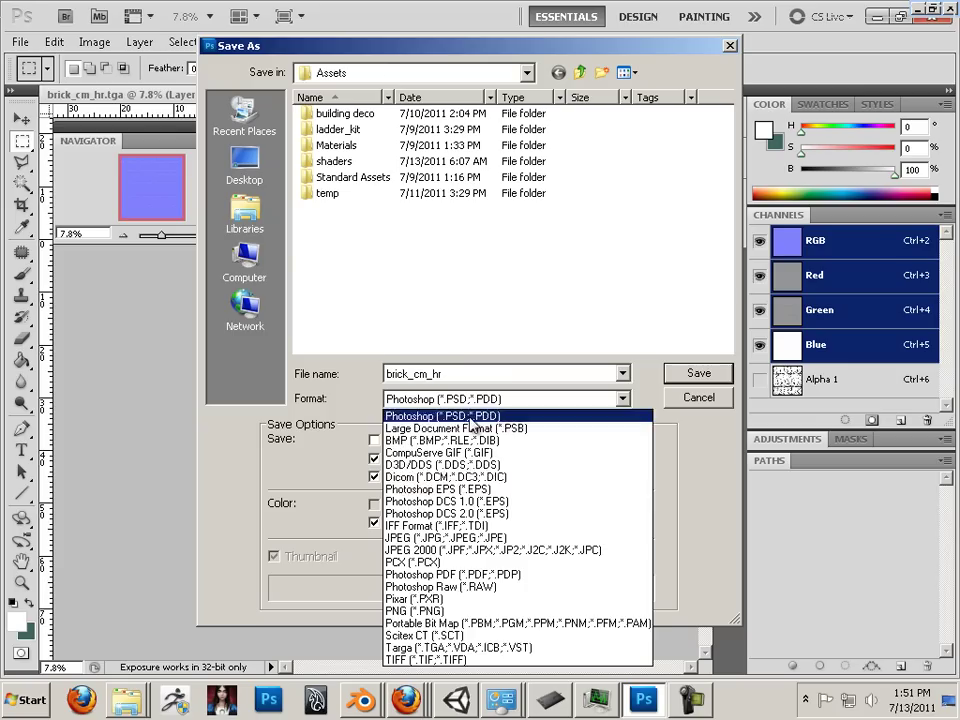
left_click(460, 707)
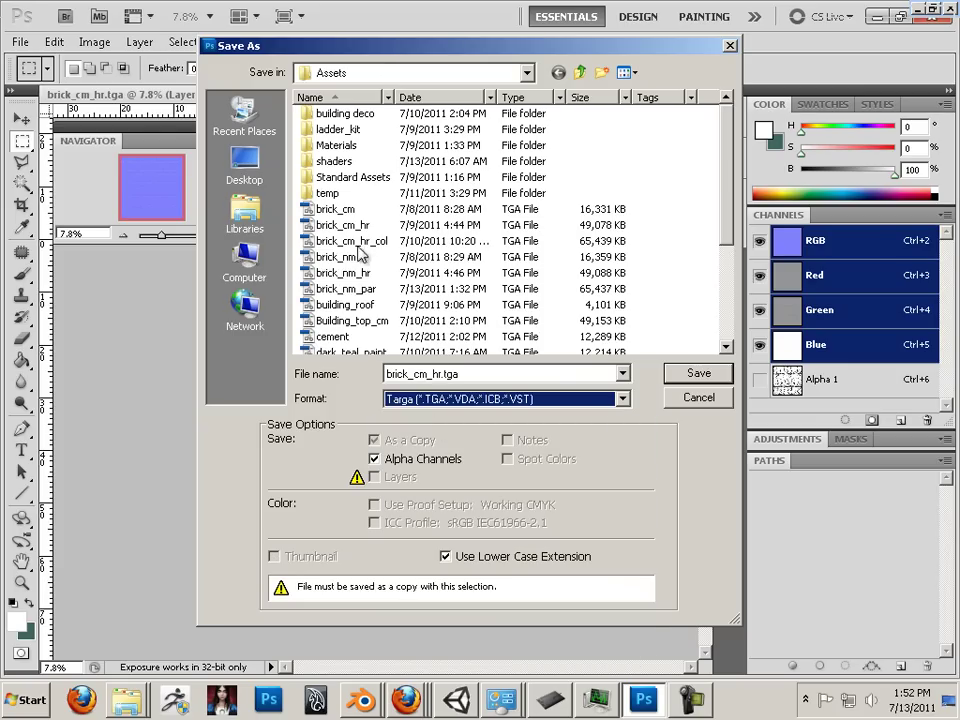
left_click(345, 273)
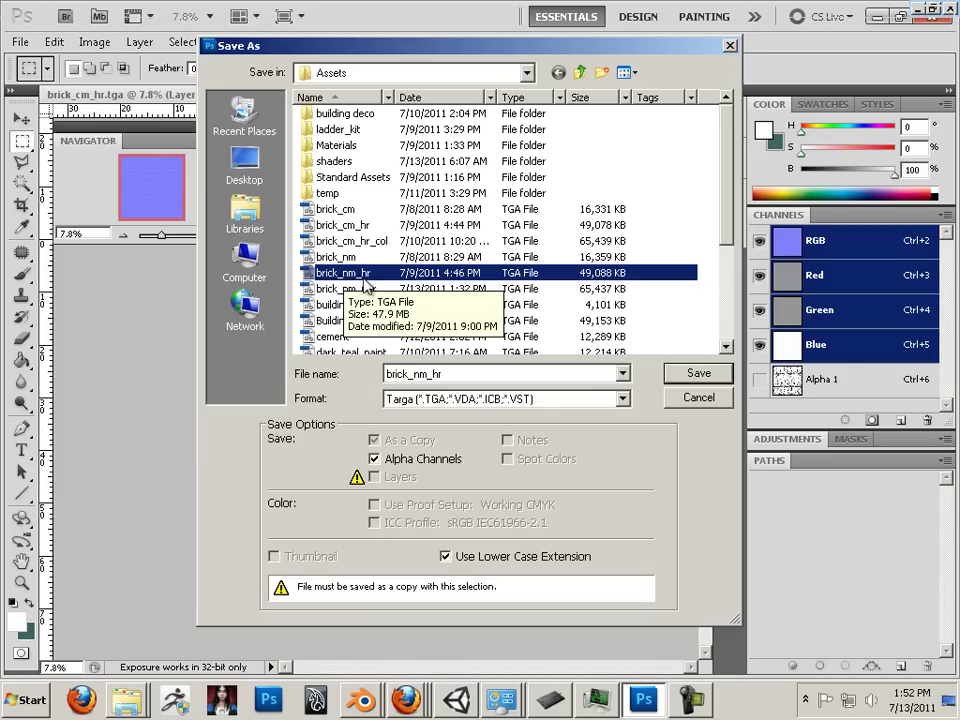
left_click(689, 383)
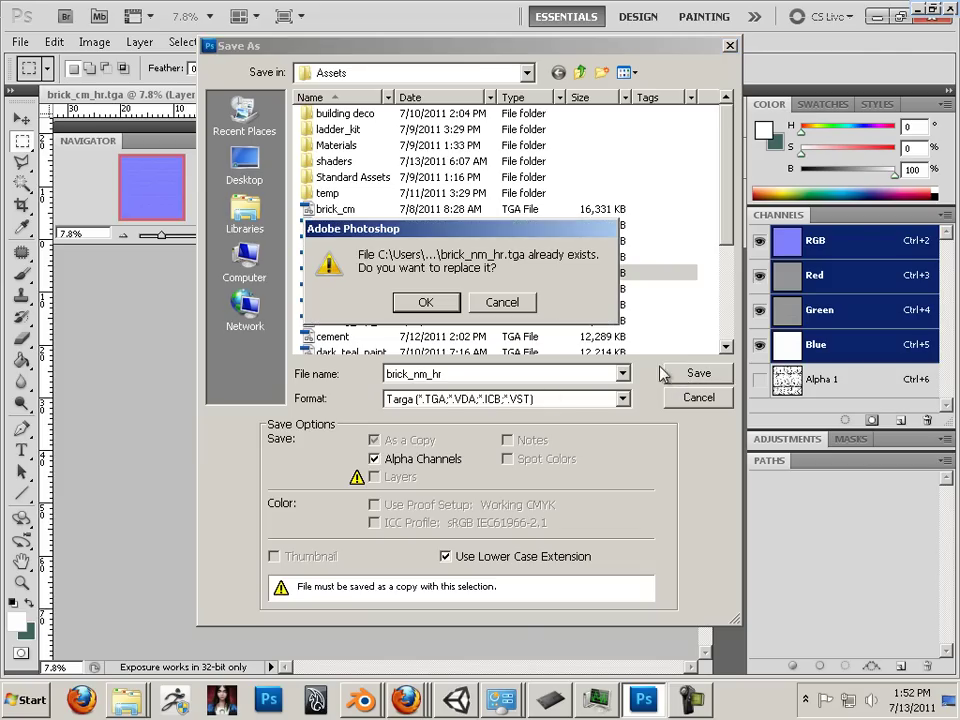
left_click(424, 300)
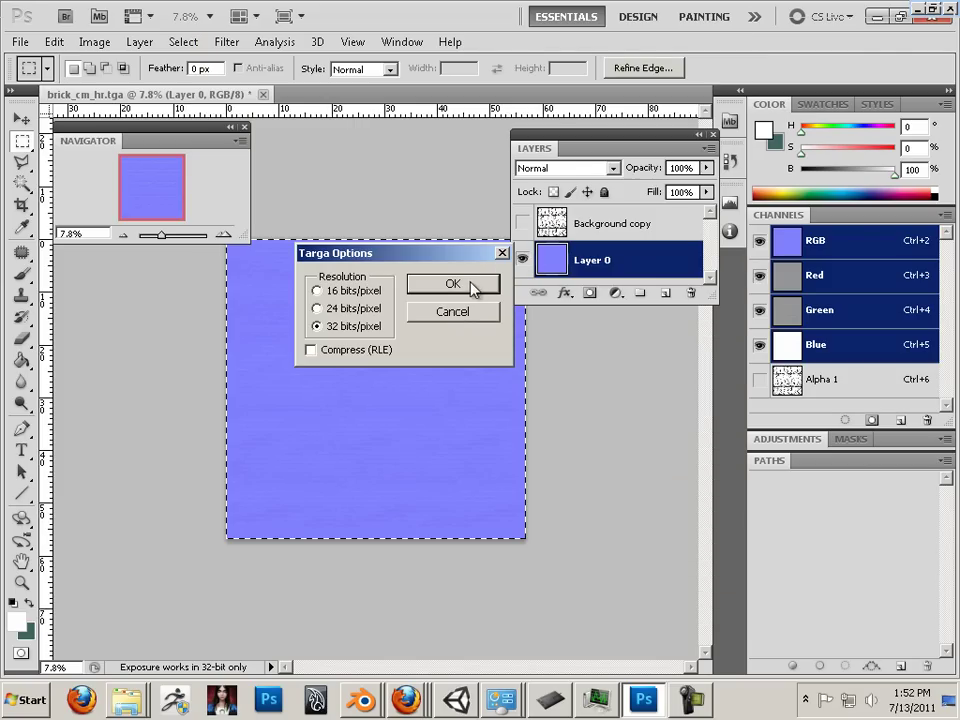
left_click(474, 284)
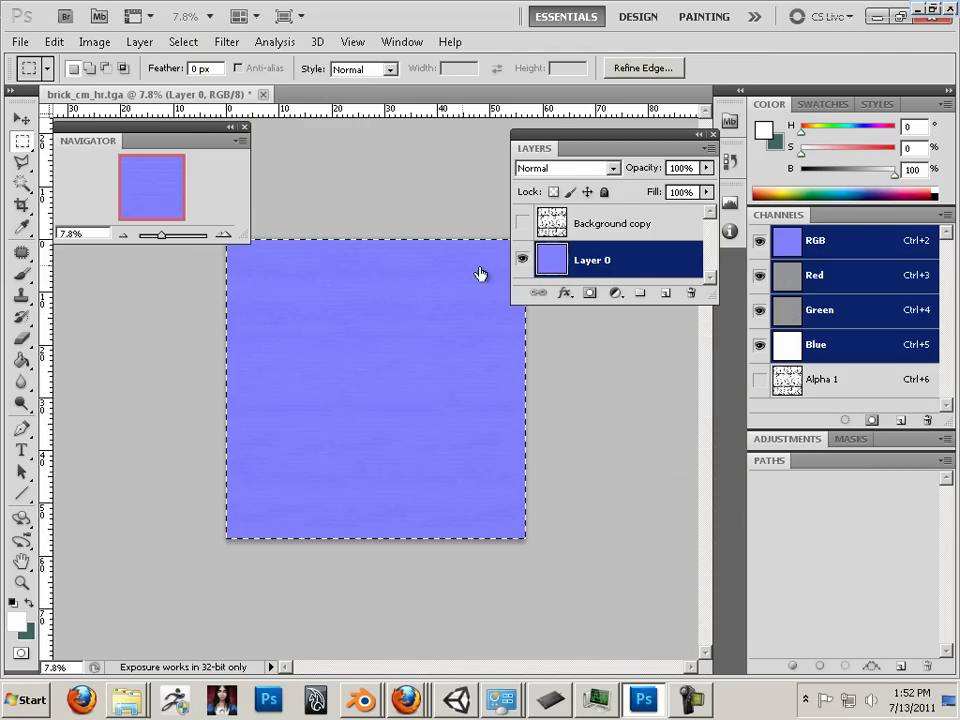
- Show the Background copy layer and save the height map as a 32 bits/pixel Targa, replacing brick_nm_par in the Assets folder
left_click(522, 223)
left_click(20, 42)
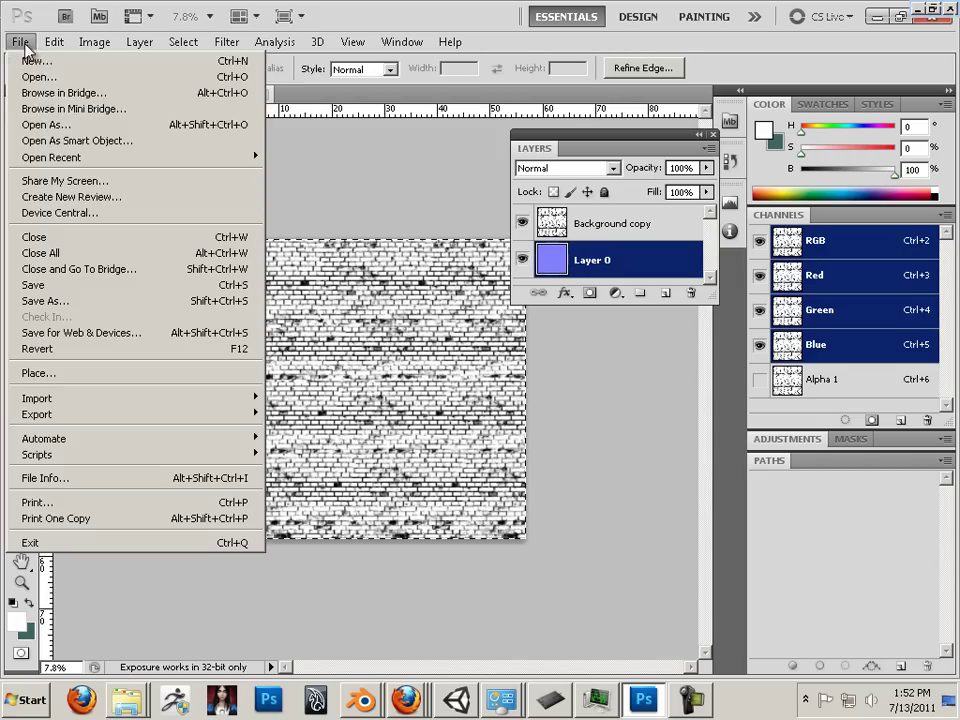
left_click(117, 302)
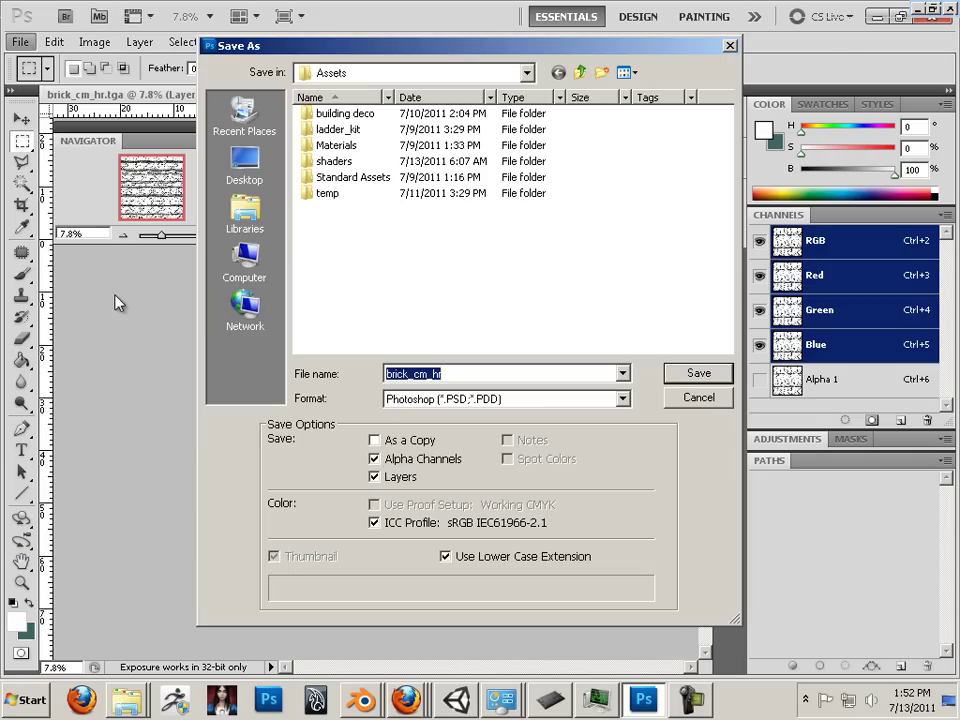
left_click(418, 397)
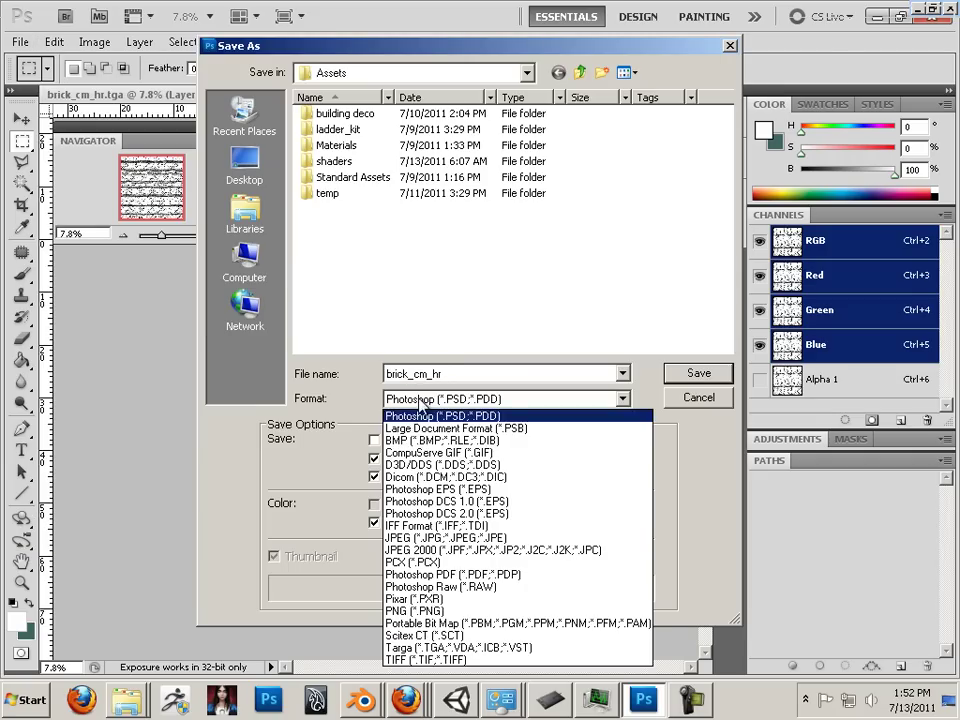
left_click(504, 652)
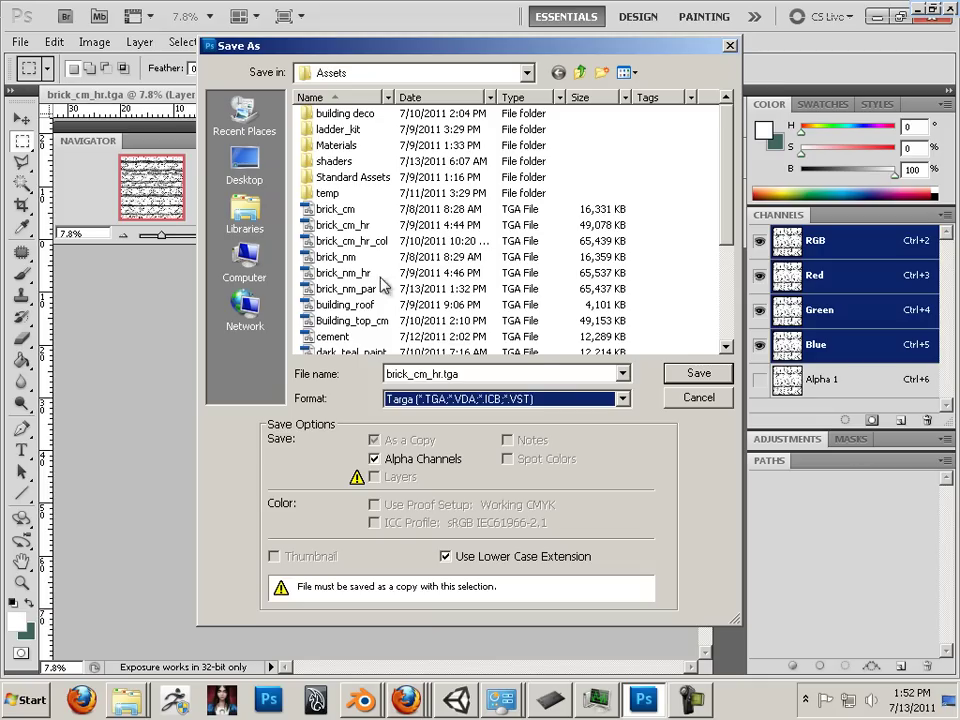
left_click(352, 290)
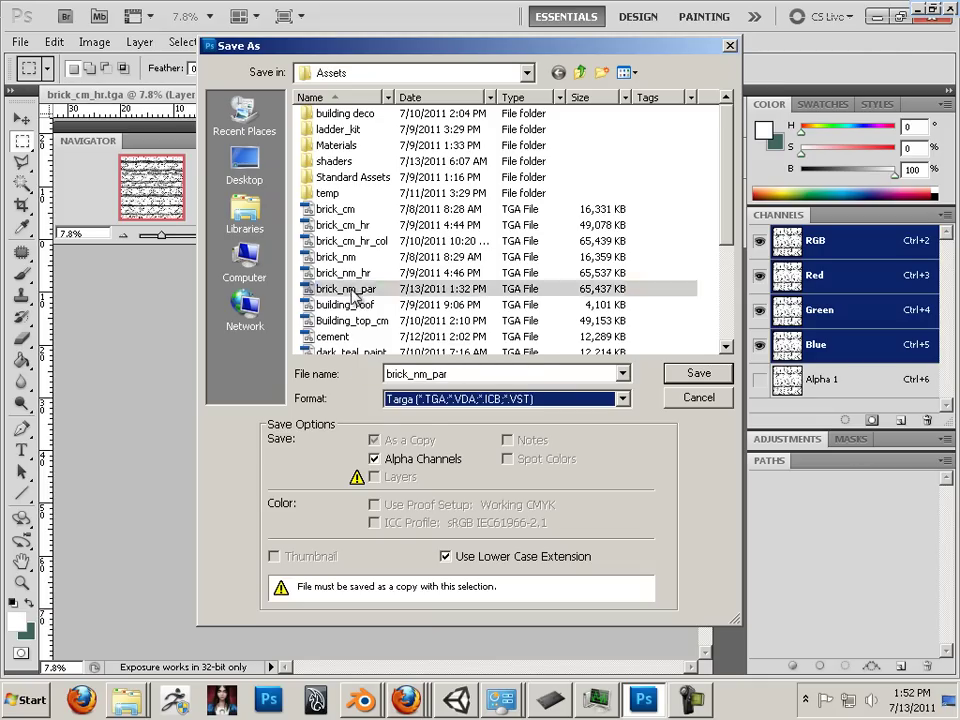
left_click(700, 375)
left_click(454, 302)
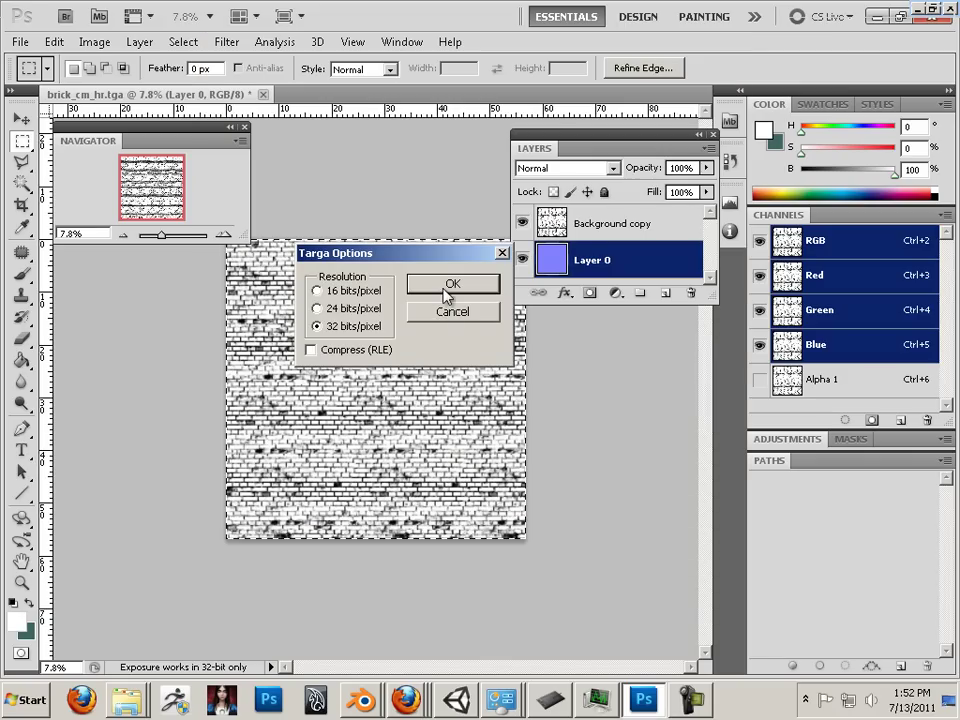
left_click(447, 290)
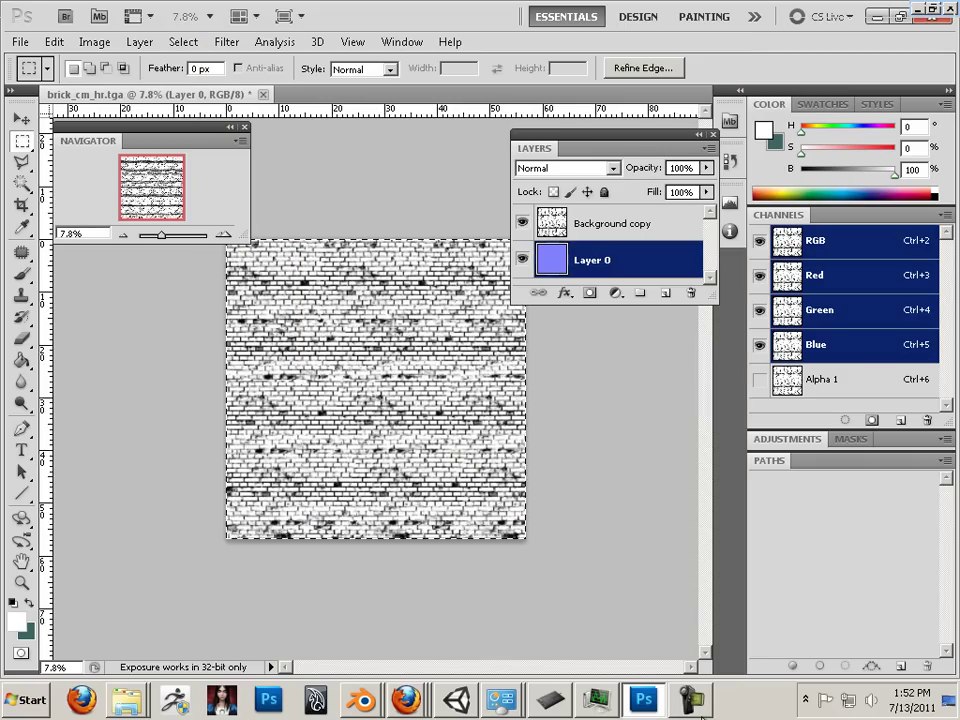
- Switch to the open Unity project that uses the brick textures
left_click(463, 702)
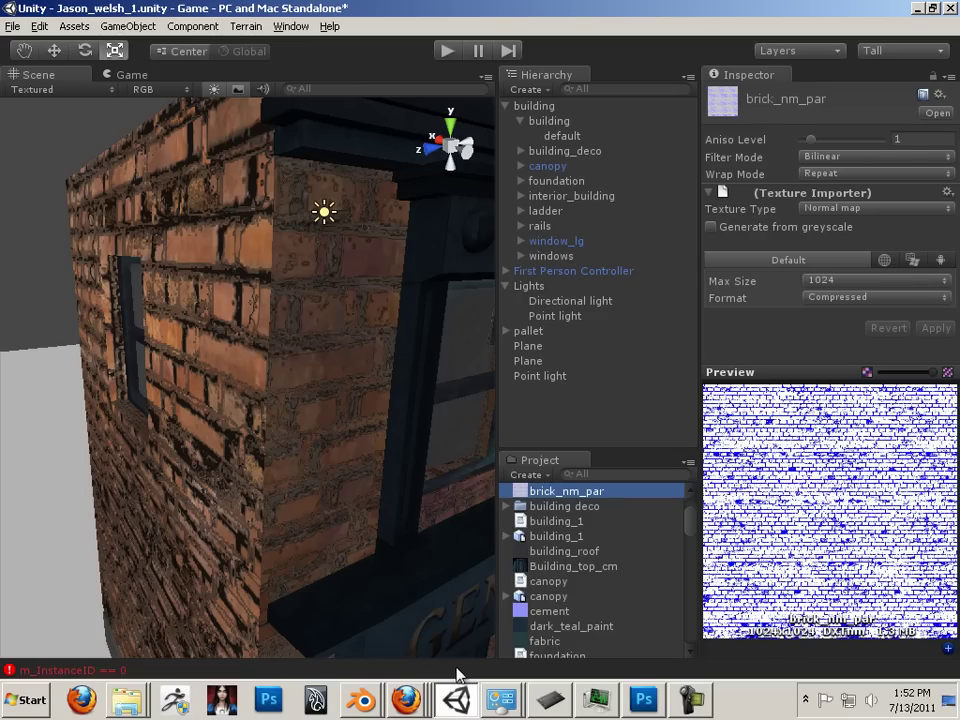
left_click(280, 410)
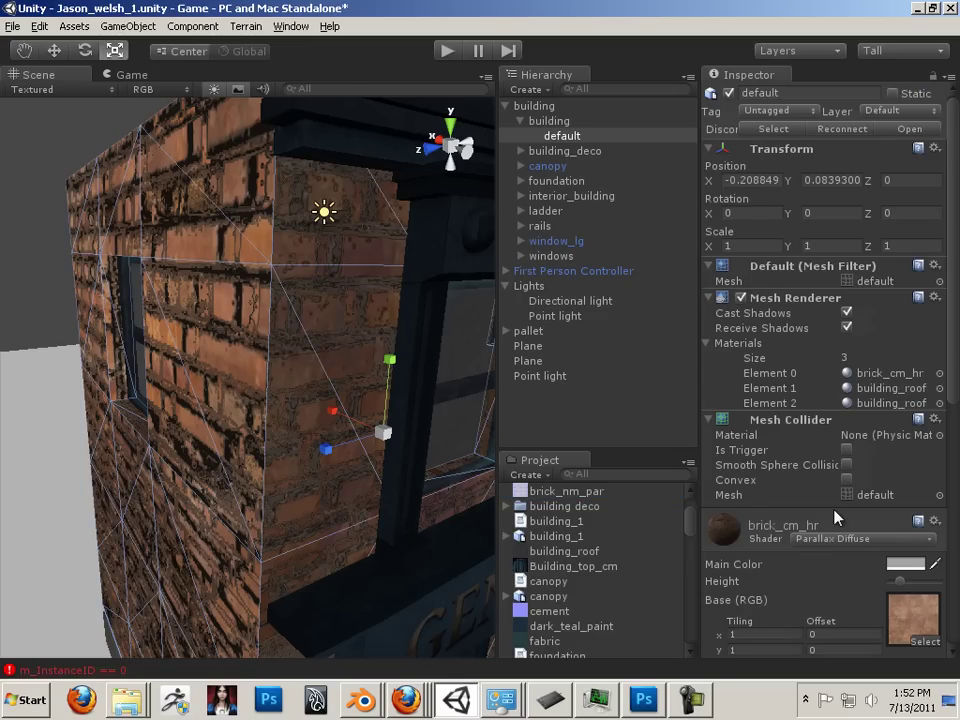
scroll(836, 517, "down", 5)
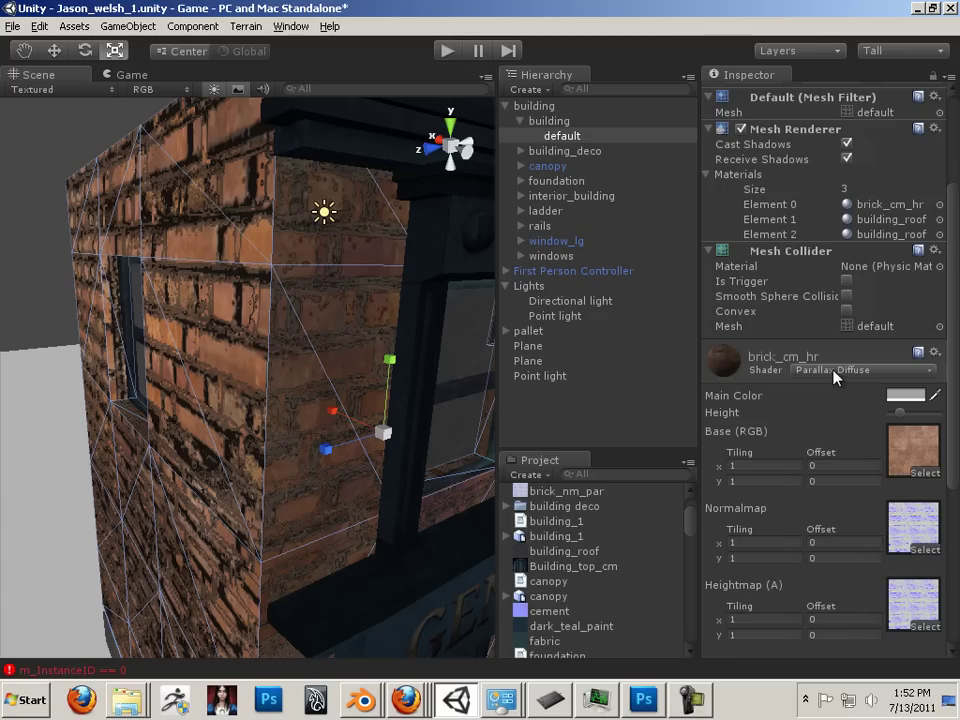
left_click(922, 550)
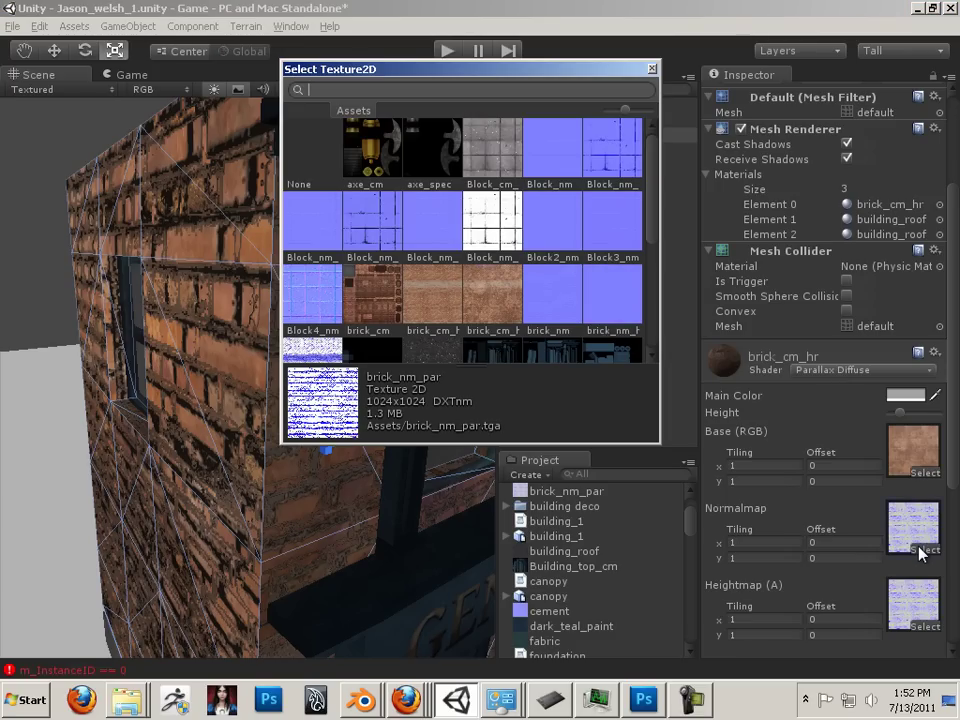
left_click_drag(648, 197, 649, 251)
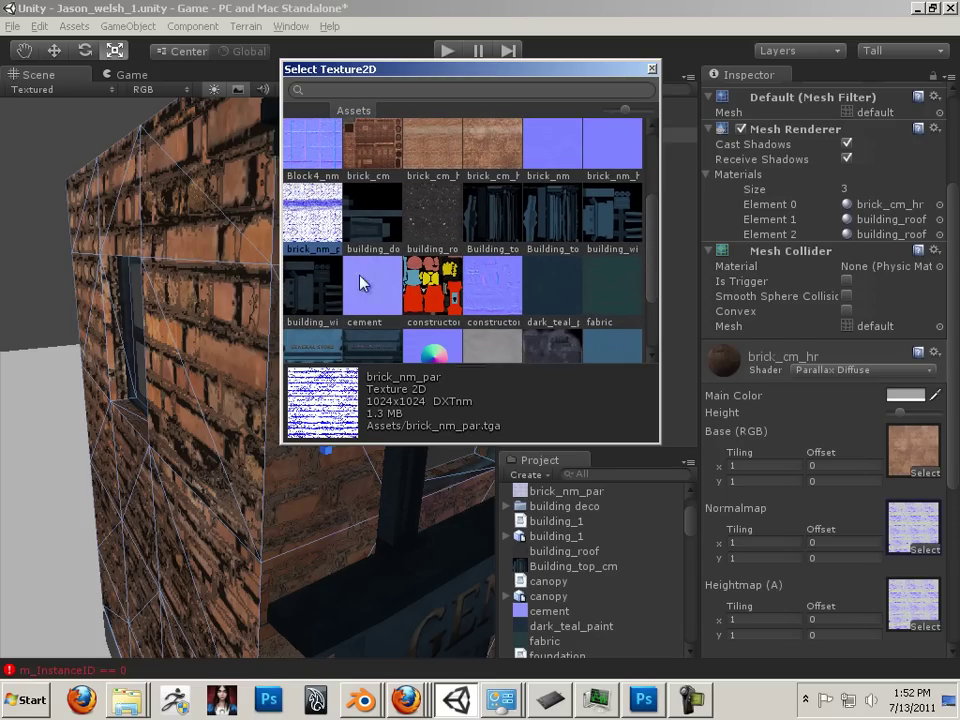
left_click(652, 68)
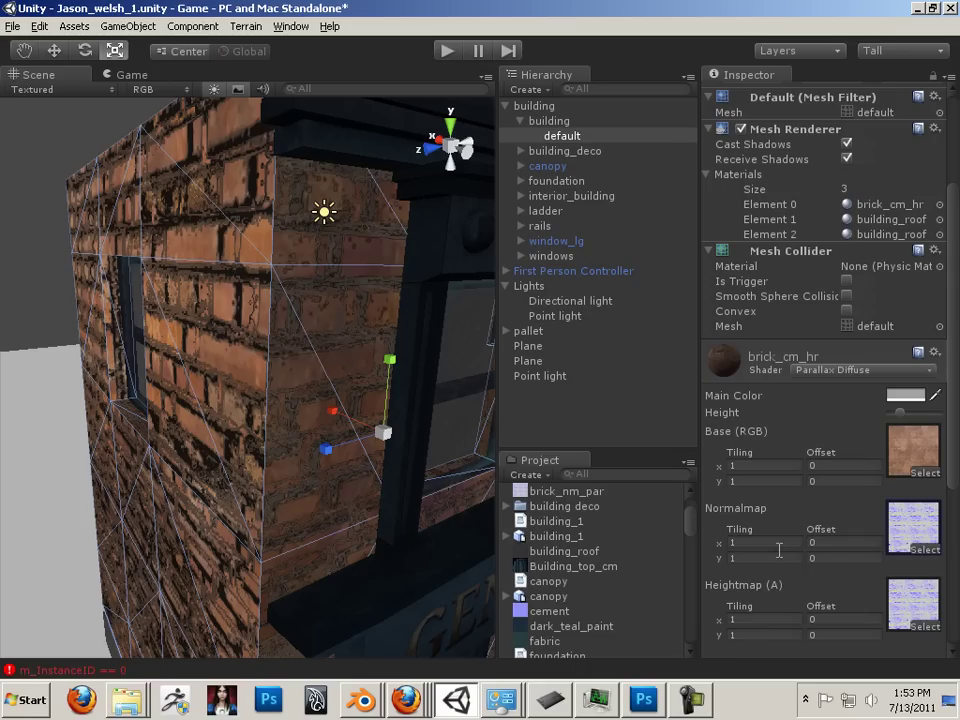
- Reveal the brick_nm_hr texture's file in Windows Explorer from the Unity project assets
scroll(692, 513, "up", 2)
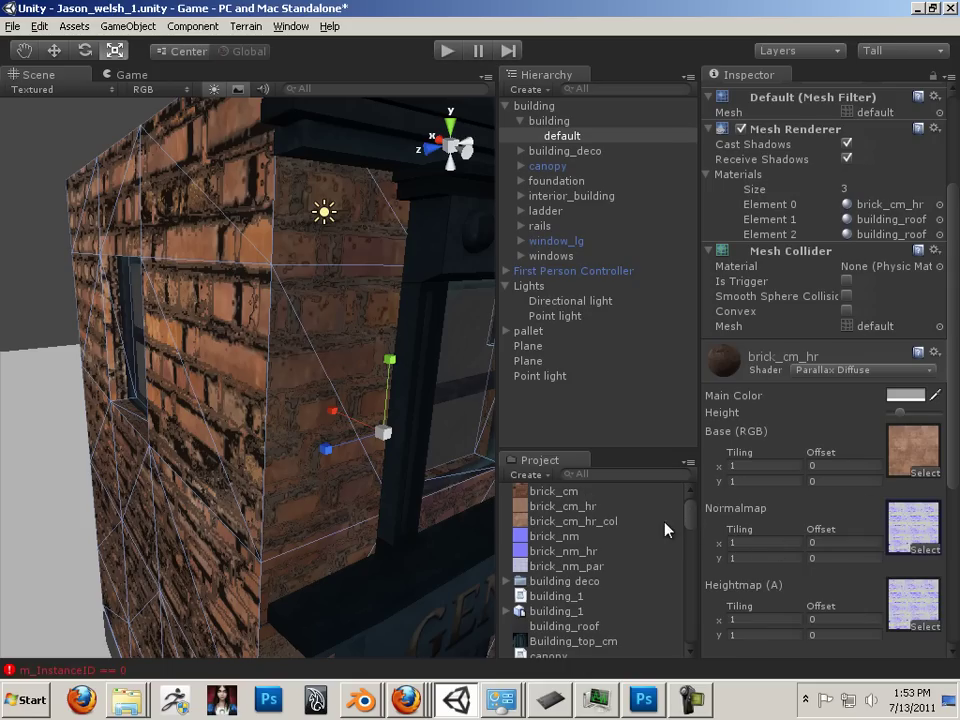
left_click(561, 551)
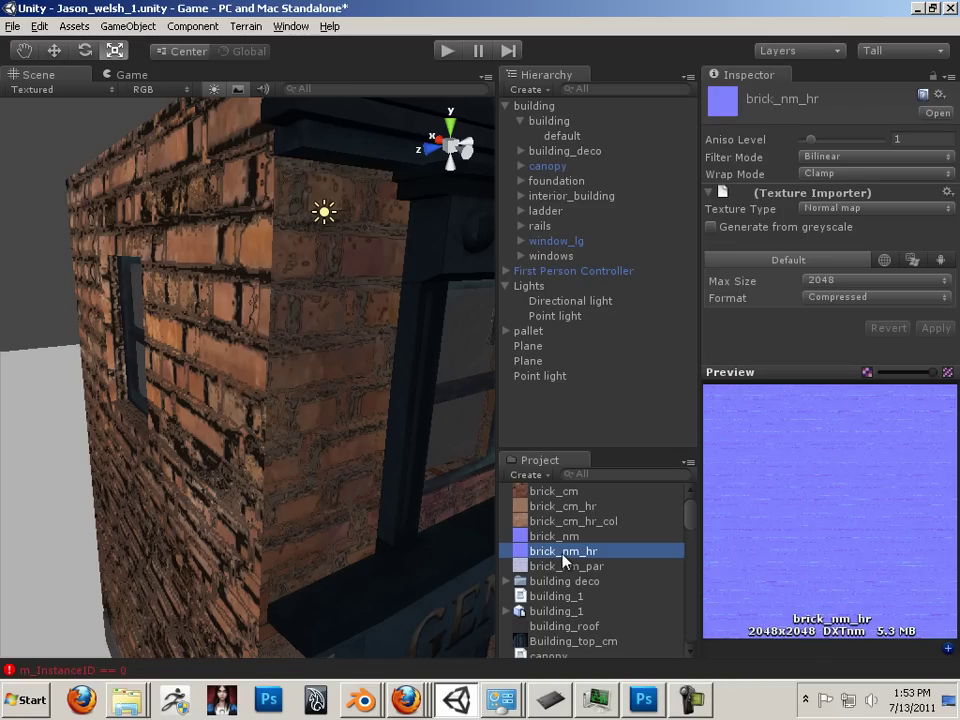
right_click(561, 553)
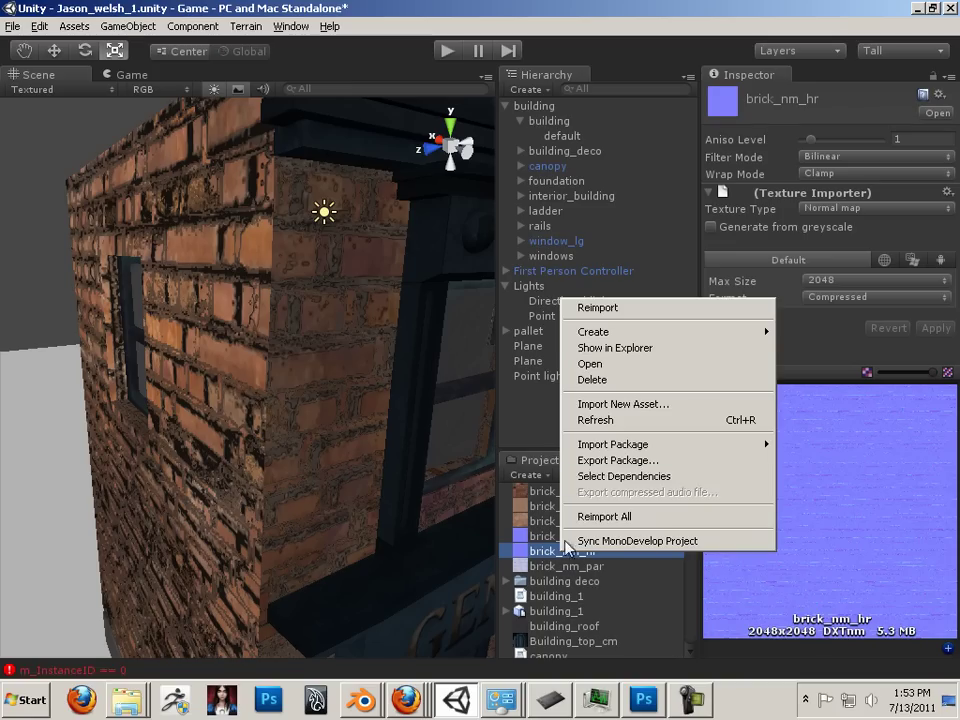
left_click(619, 355)
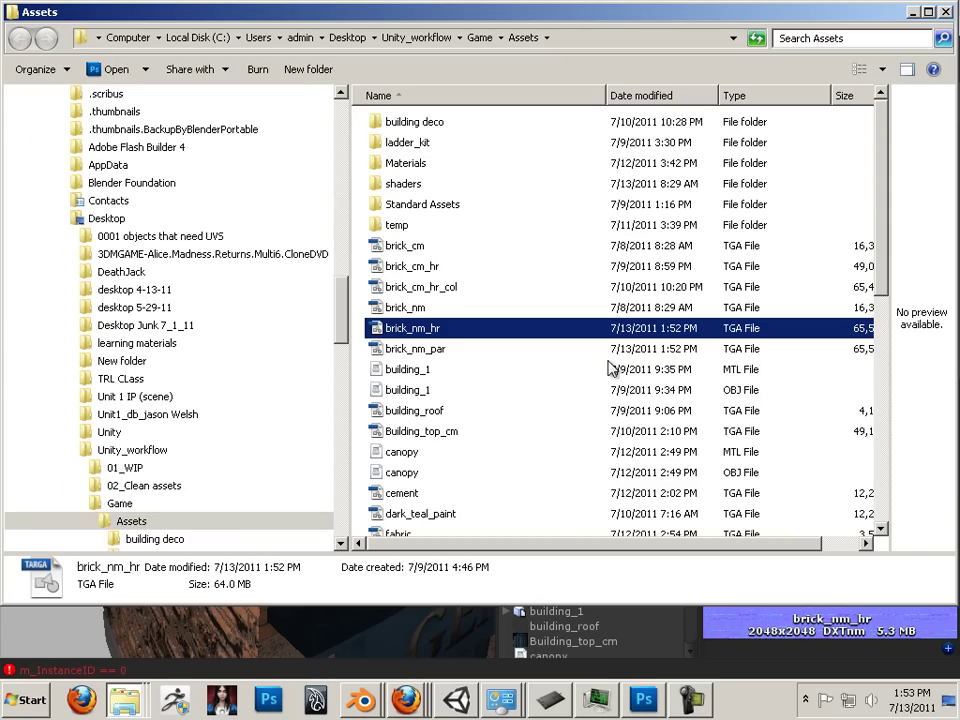
- Delete the brick_nm, brick_nm_hr and brick_nm_par Targa files from the Assets folder
left_click(422, 332)
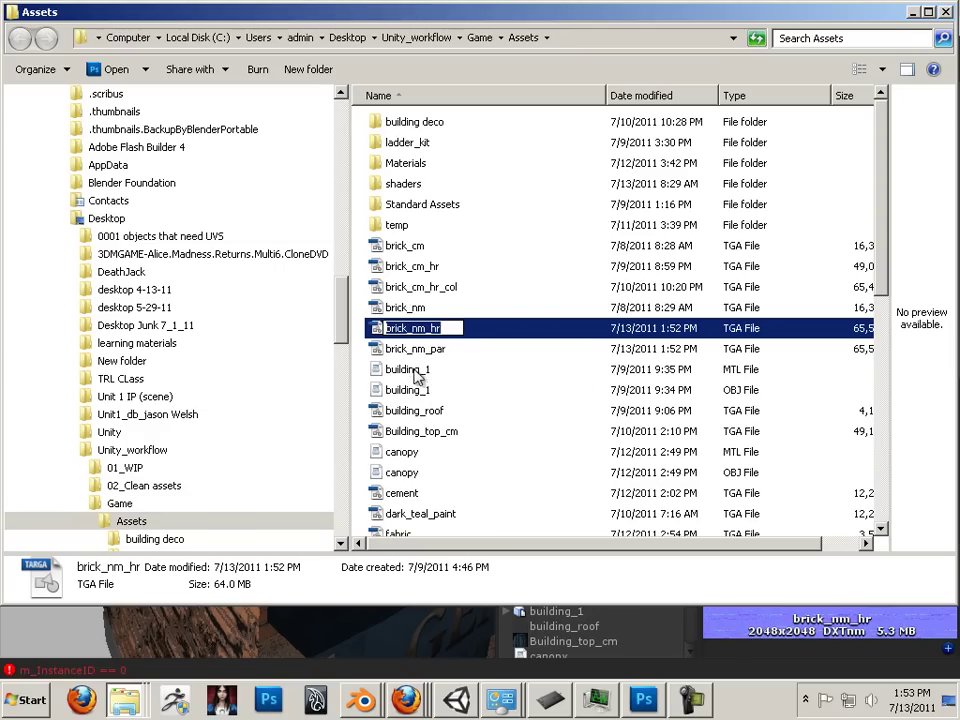
left_click(410, 350, "shift")
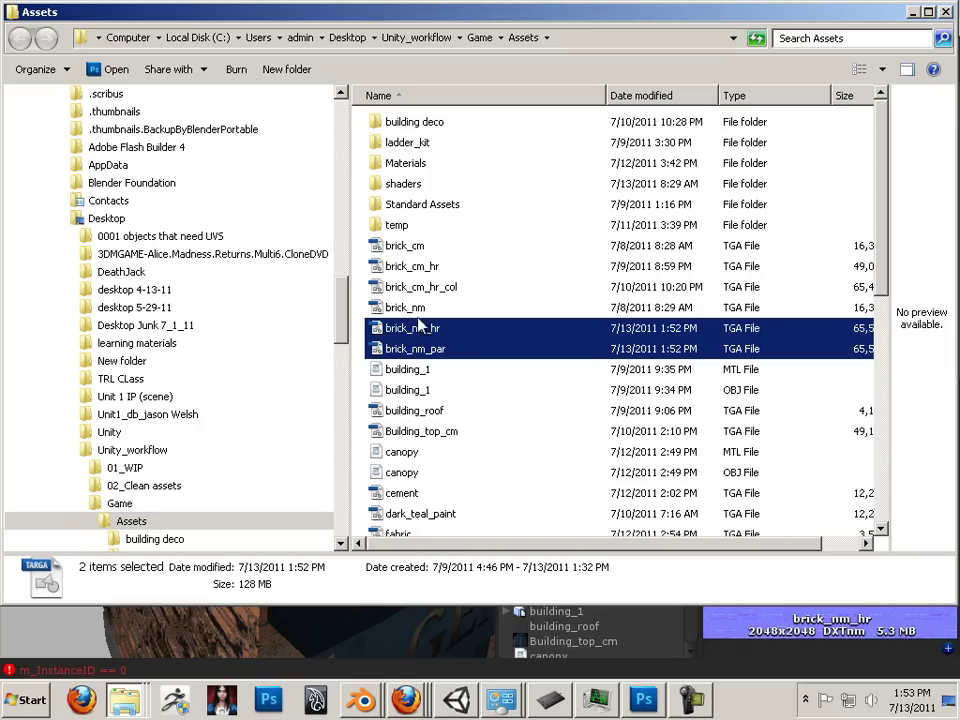
left_click(415, 310, "ctrl")
right_click(409, 333)
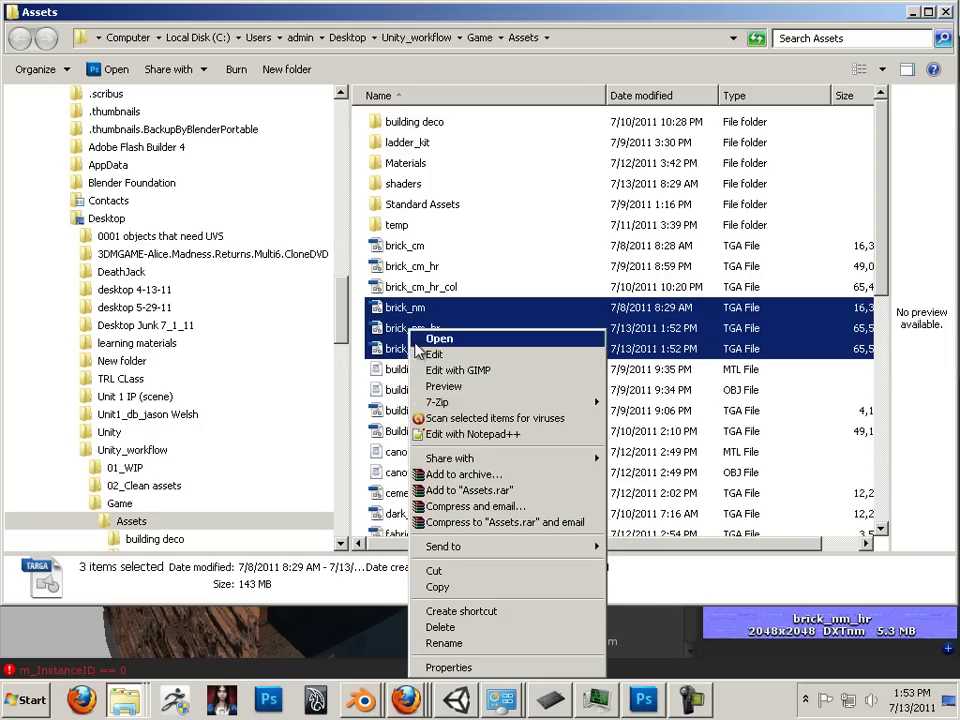
left_click(499, 627)
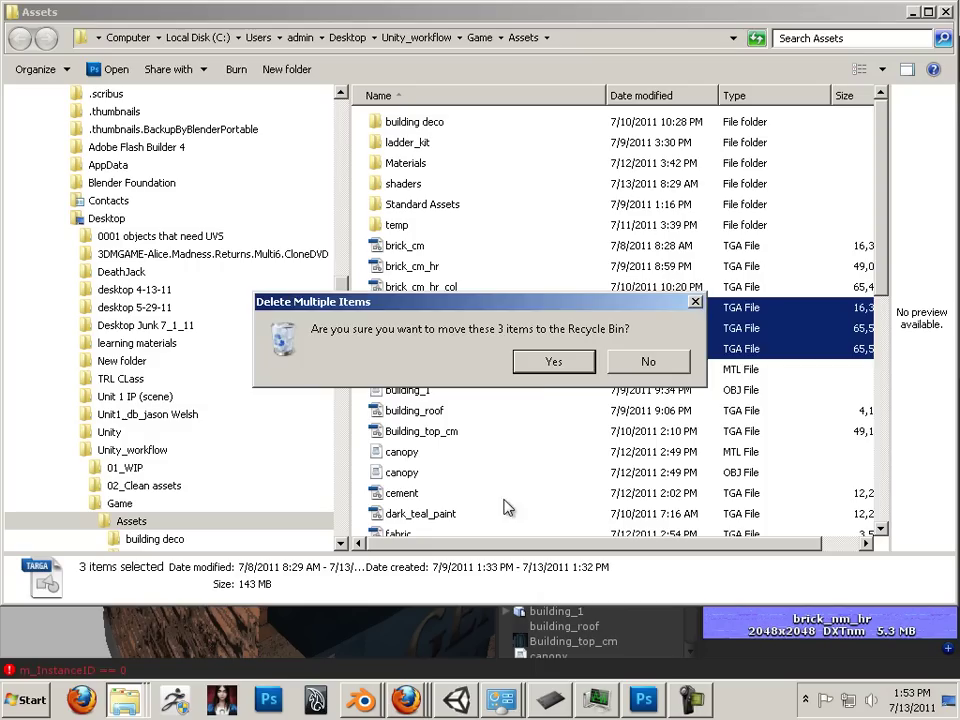
left_click(550, 362)
- Switch to Photoshop, hide the Background copy layer and save the normal map as 32 bits/pixel Targa brick_nm_par_2 in the Assets folder
left_click(640, 703)
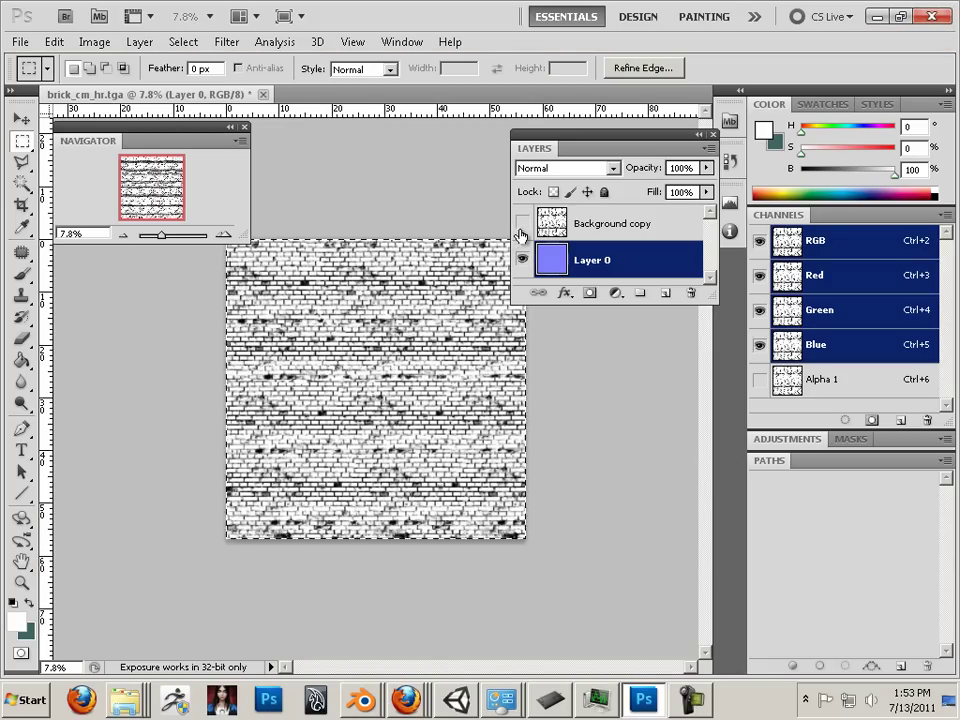
left_click(522, 223)
left_click(20, 41)
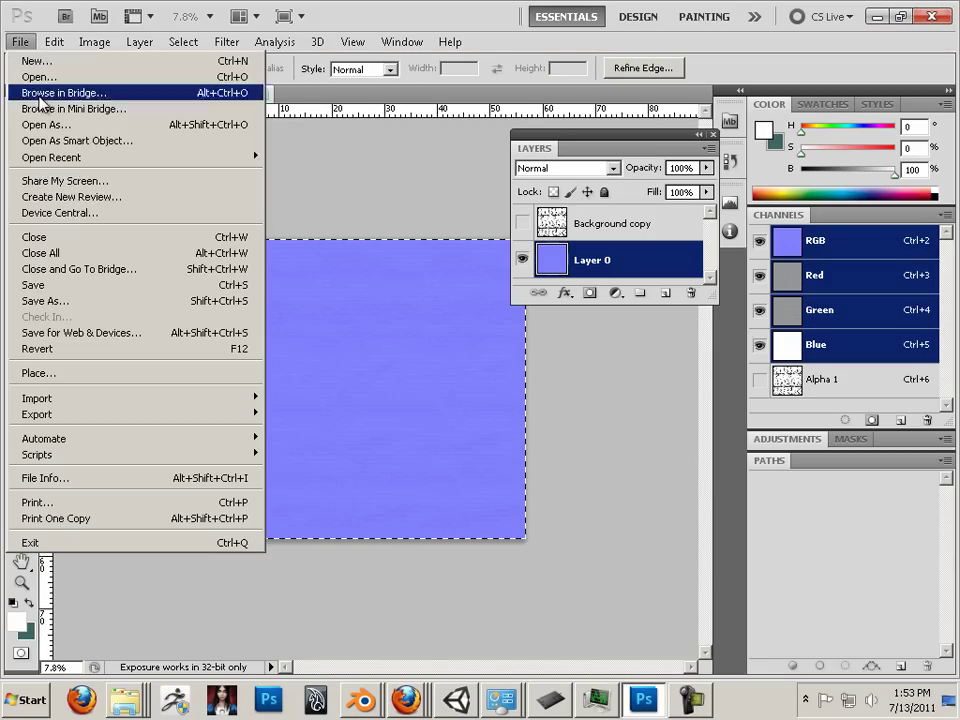
left_click(76, 300)
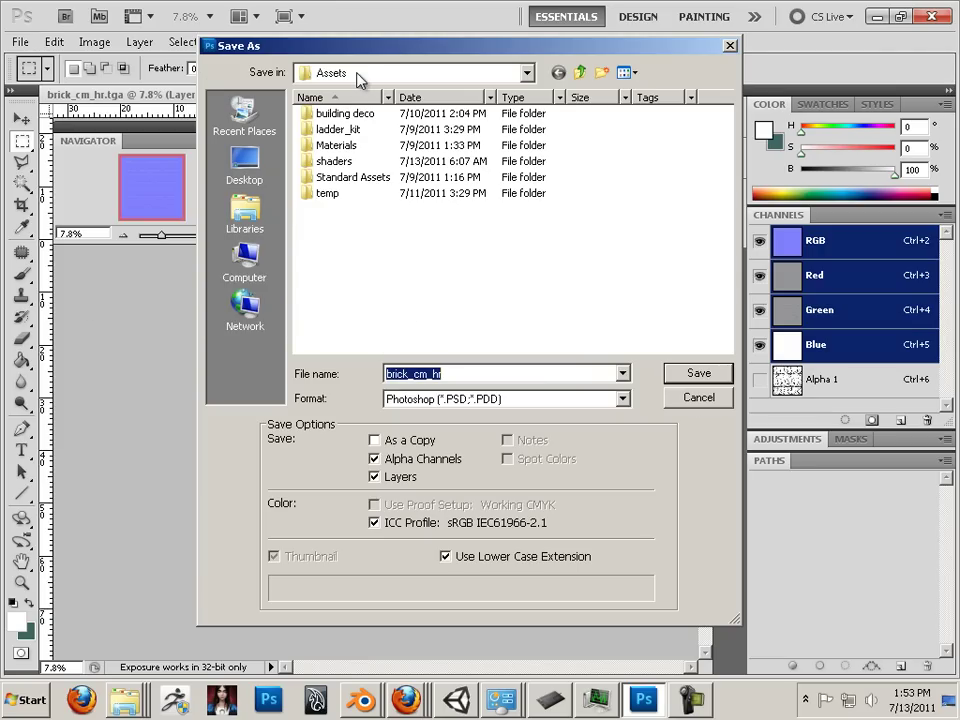
left_click(463, 399)
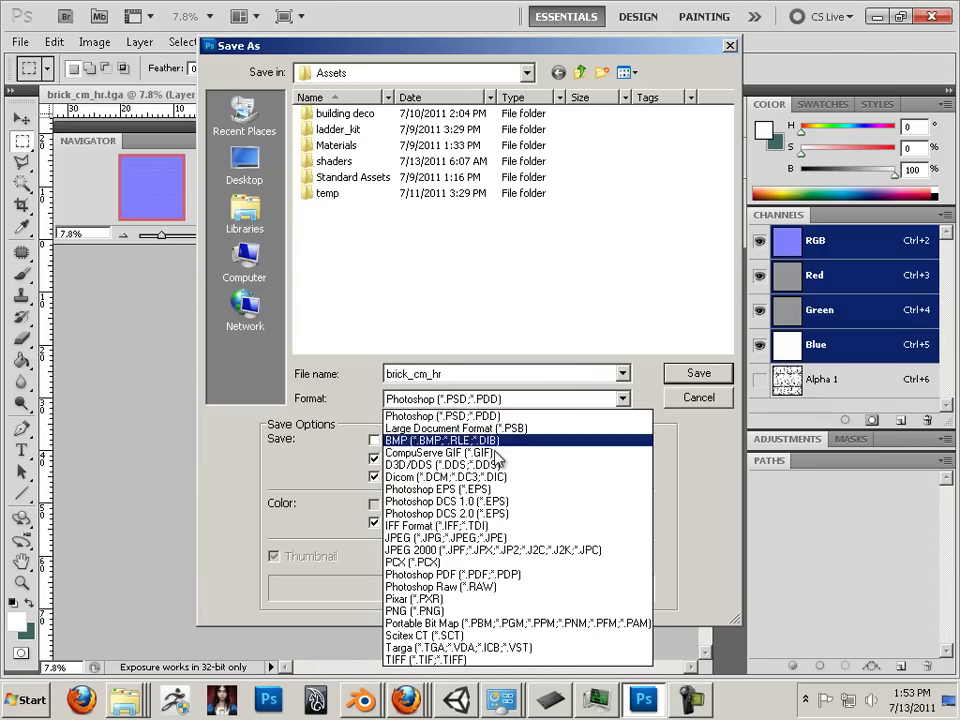
left_click(524, 648)
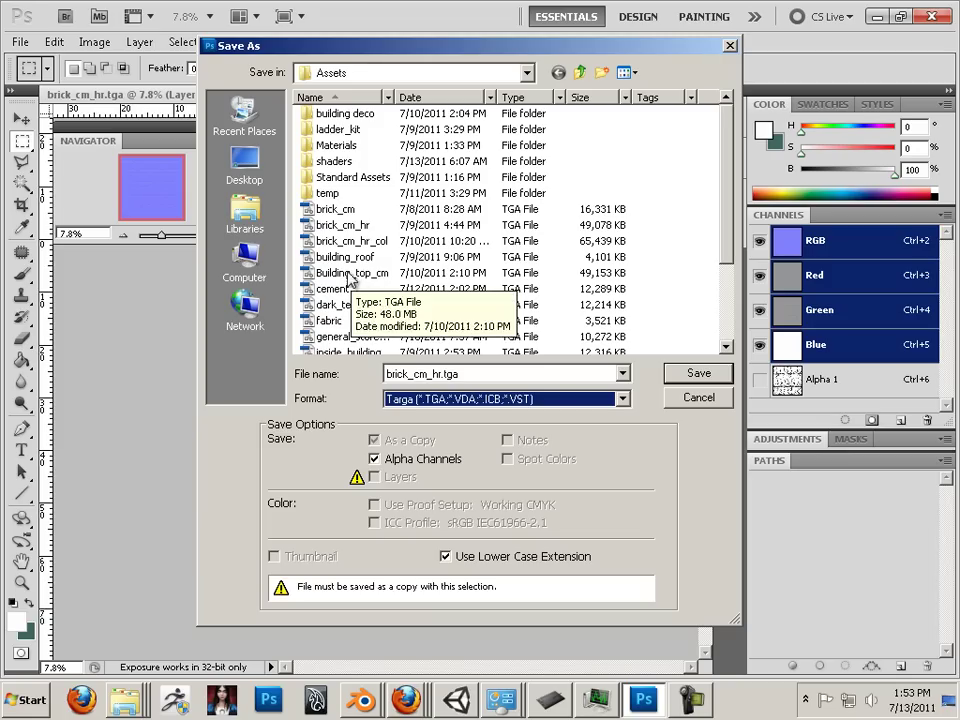
left_click(343, 244)
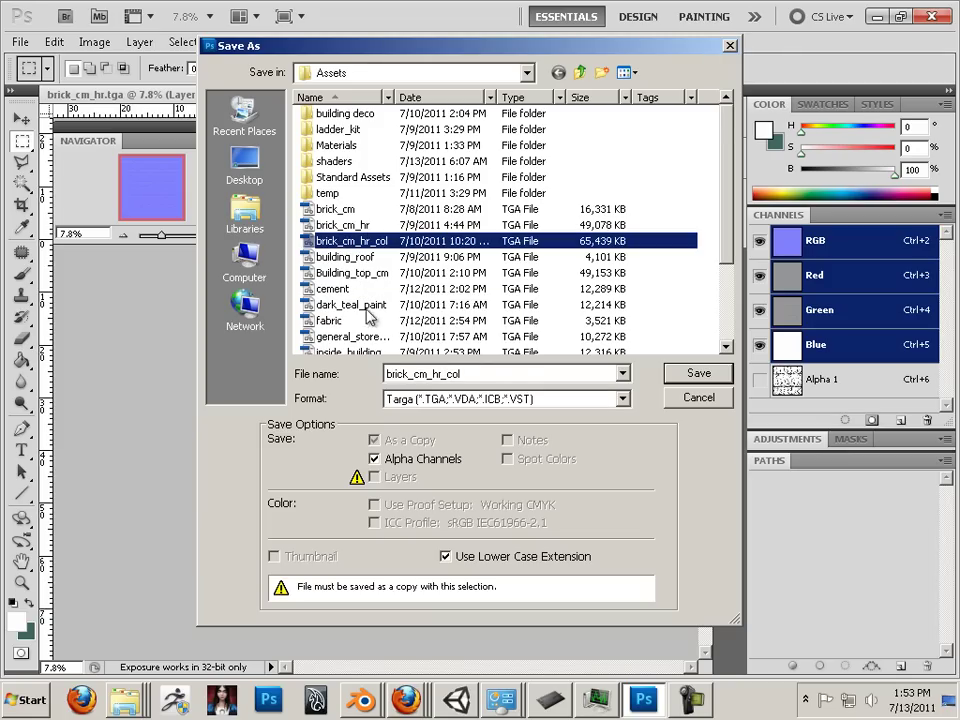
double_click(423, 376)
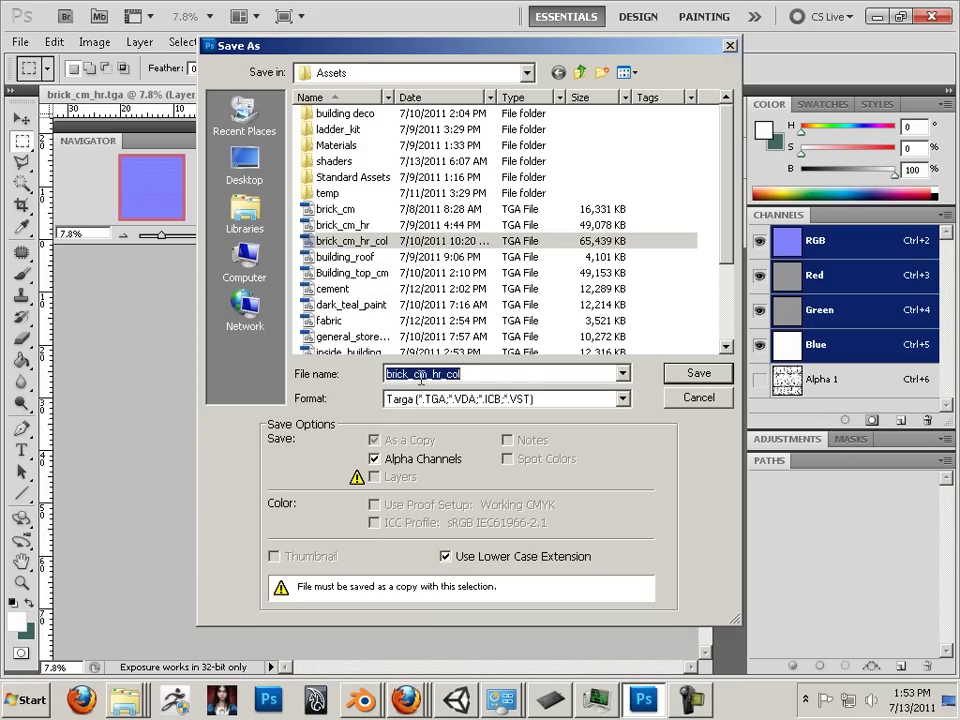
left_click(426, 378)
key("BackSpace")
type("n")
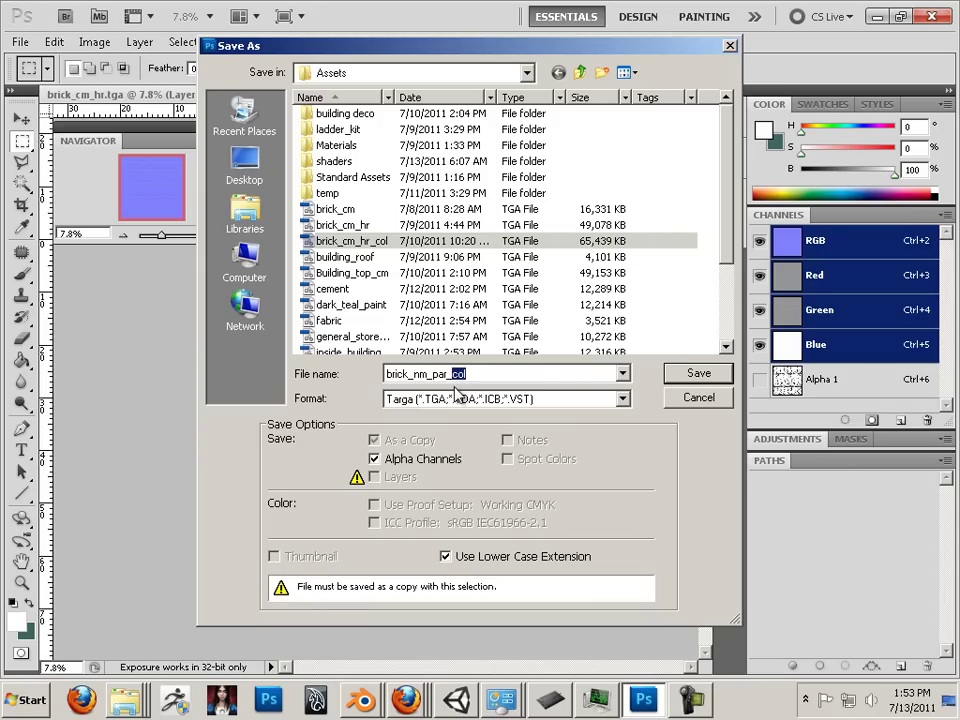
type("2")
left_click(688, 374)
left_click(452, 285)
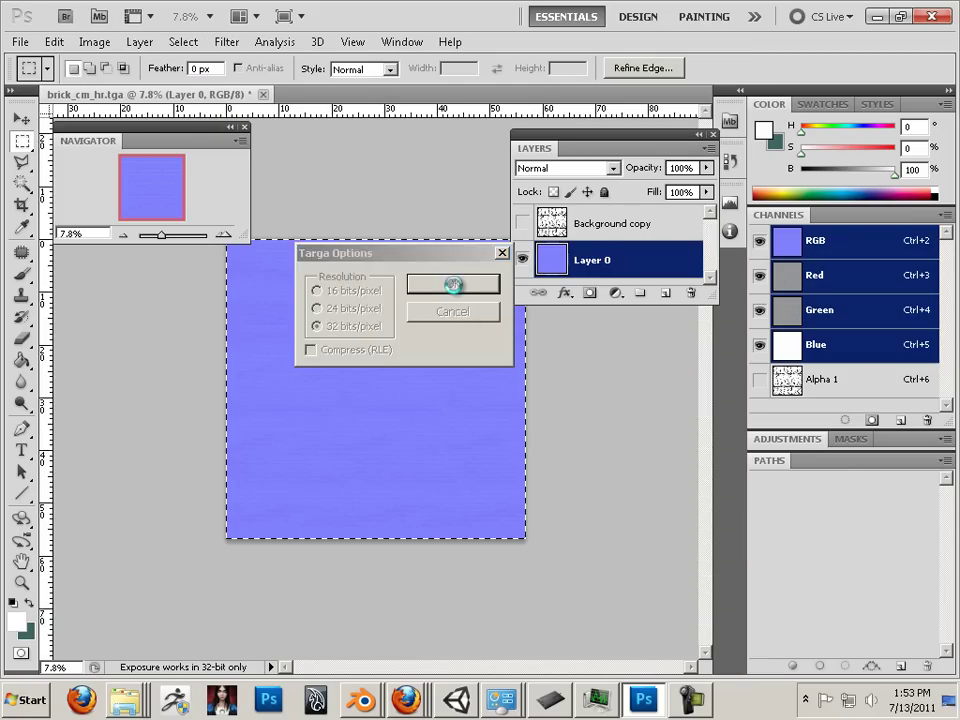
- Hide Layer 0, show the Background copy layer and save the height map as 32 bits/pixel Targa brick_par_2 in the Assets folder
left_click(521, 259)
left_click(522, 223)
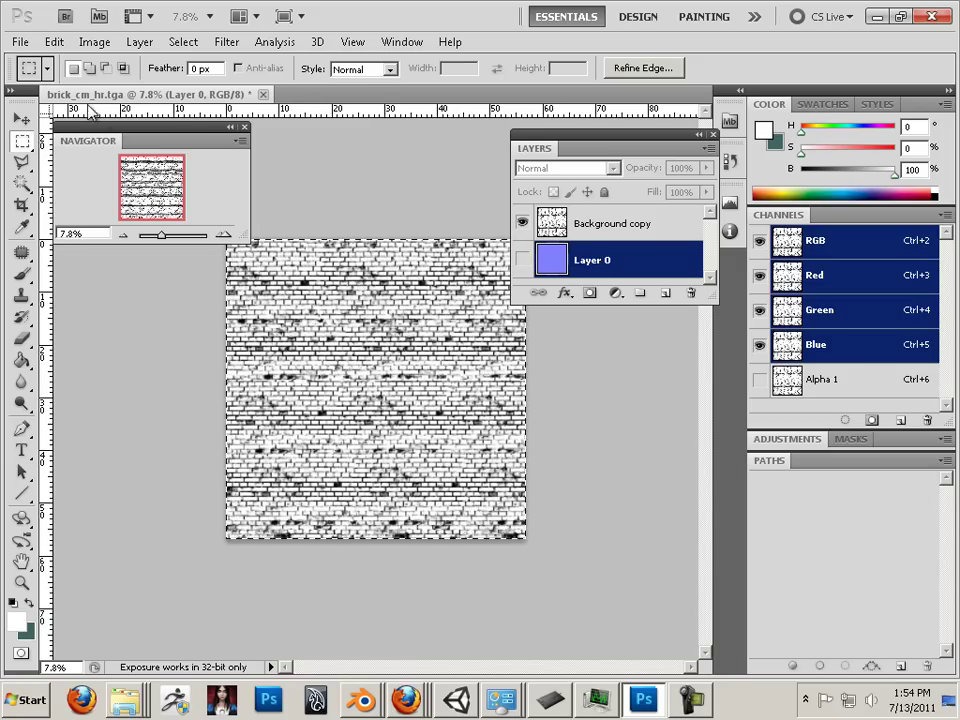
left_click(20, 41)
left_click(85, 301)
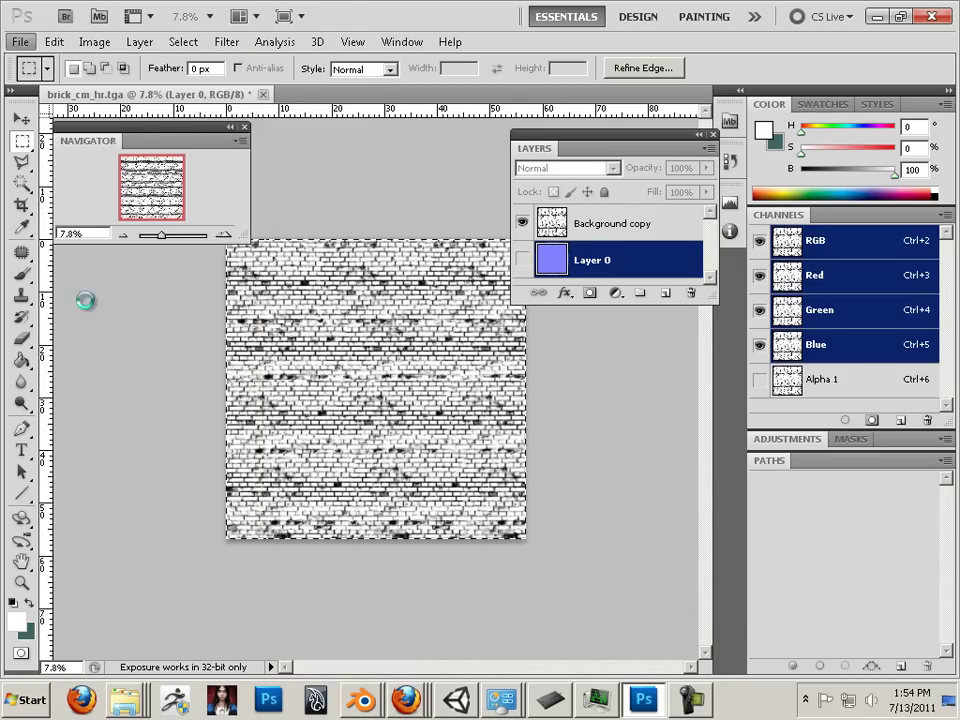
left_click(450, 398)
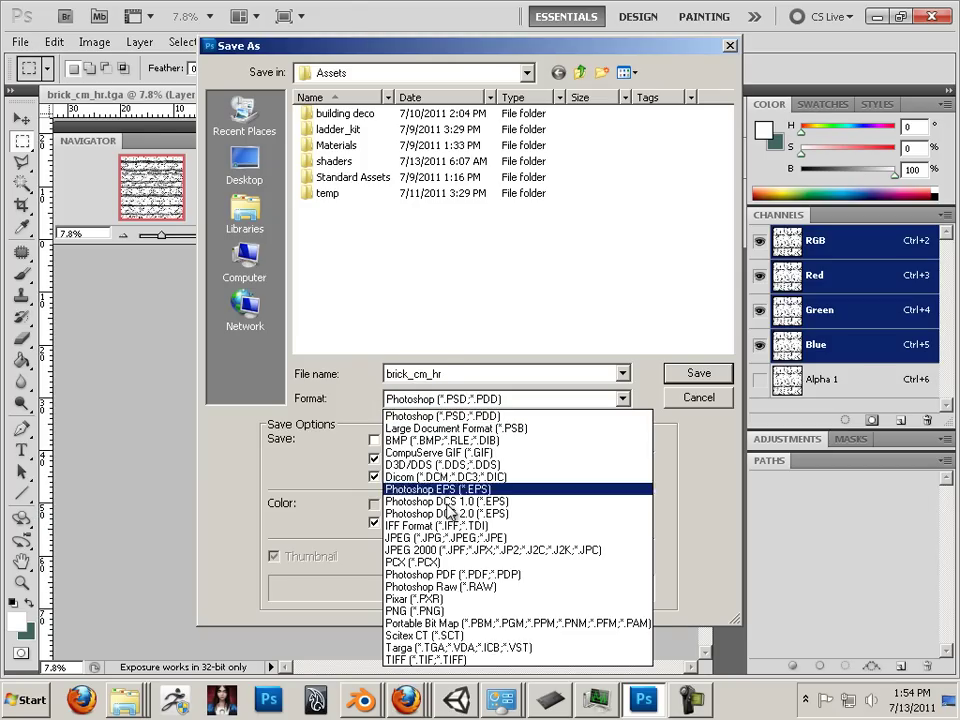
left_click(470, 648)
left_click(350, 257)
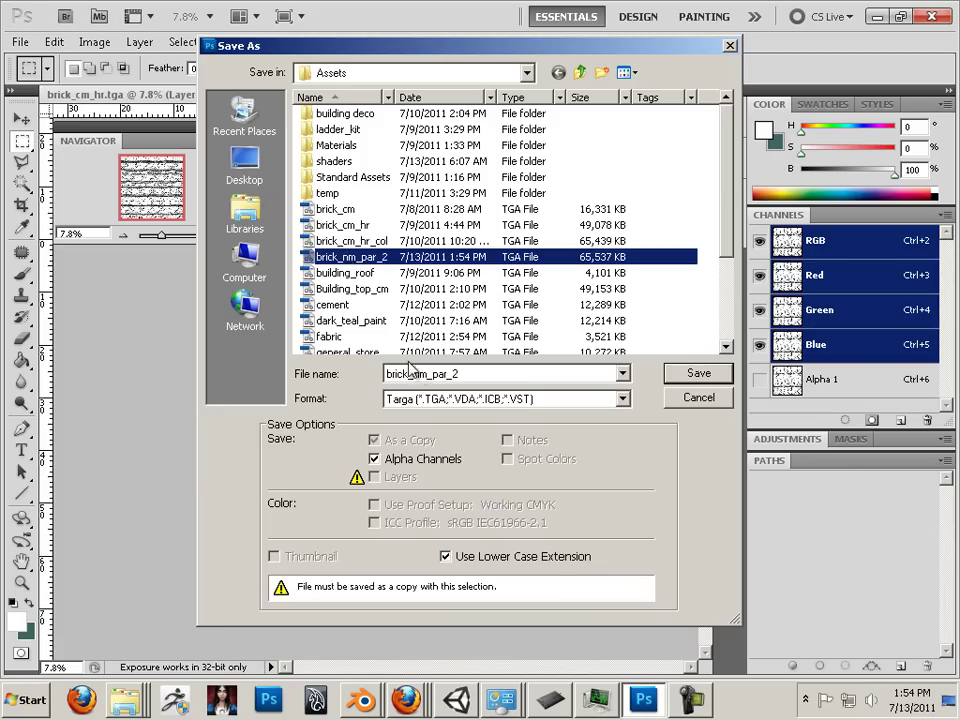
double_click(431, 373)
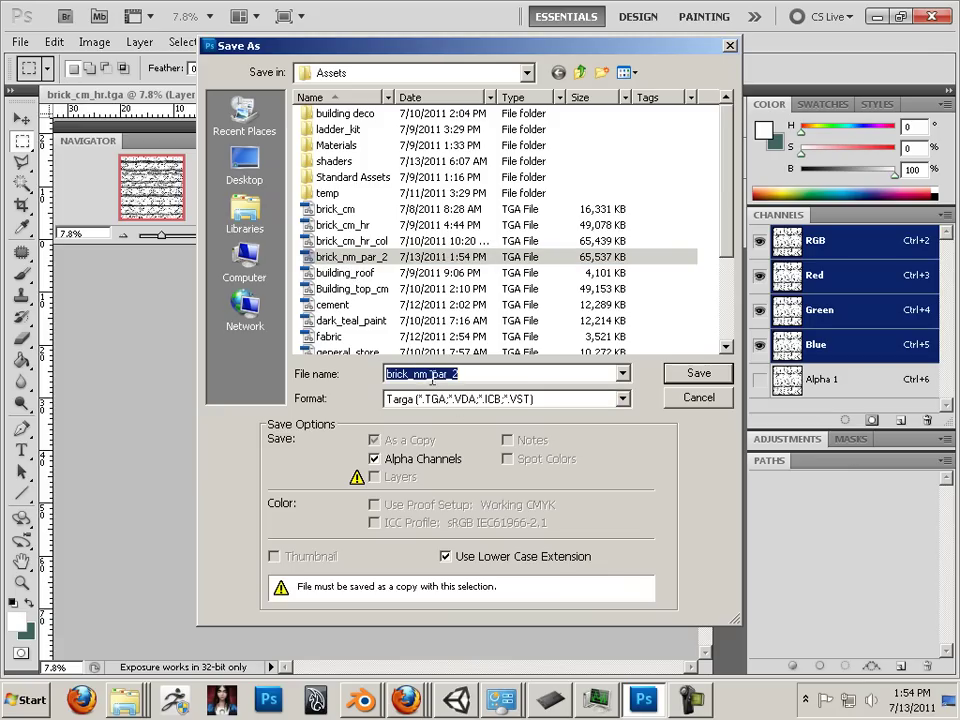
left_click(429, 374)
key("Delete")
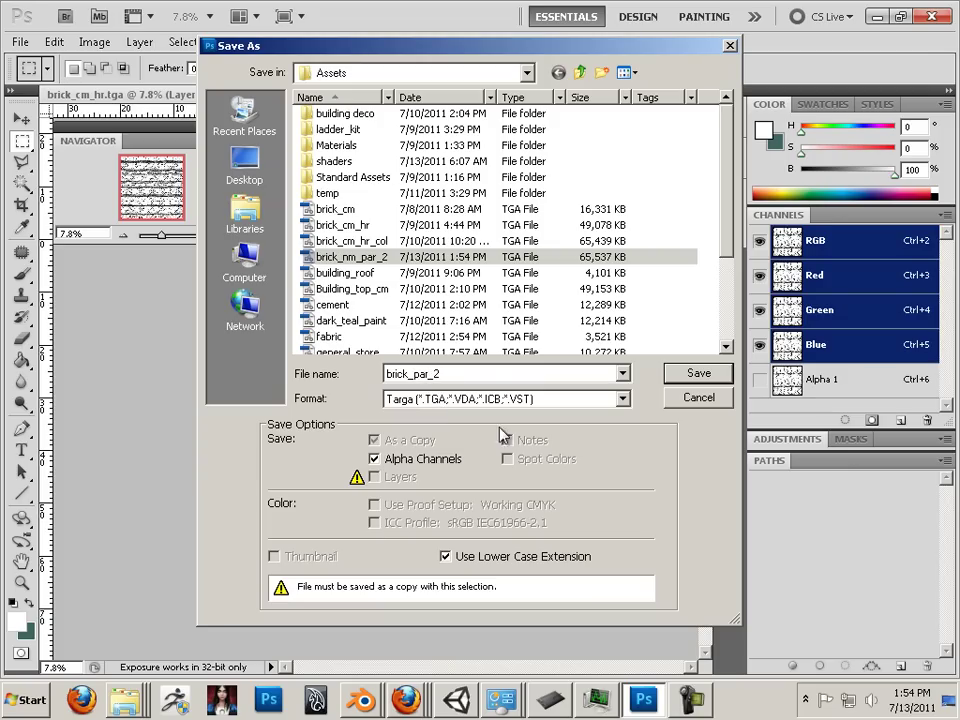
left_click(692, 373)
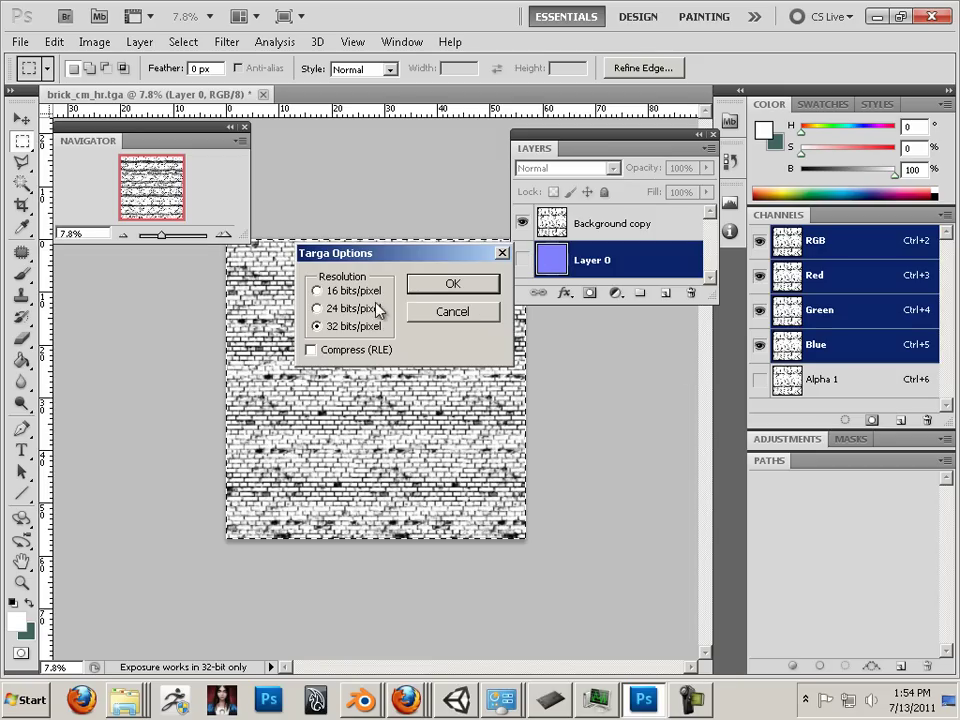
left_click(430, 292)
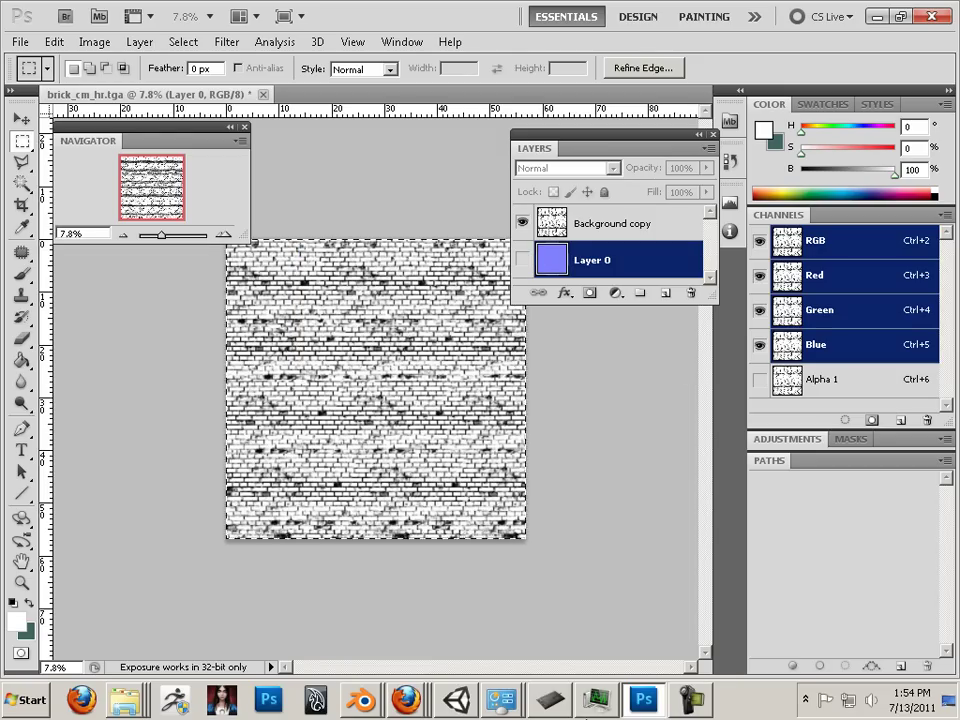
- Switch to Unity, select the building's brick wall mesh and choose the Parallax Diffuse shader for its brick_cm_hr material
left_click(460, 702)
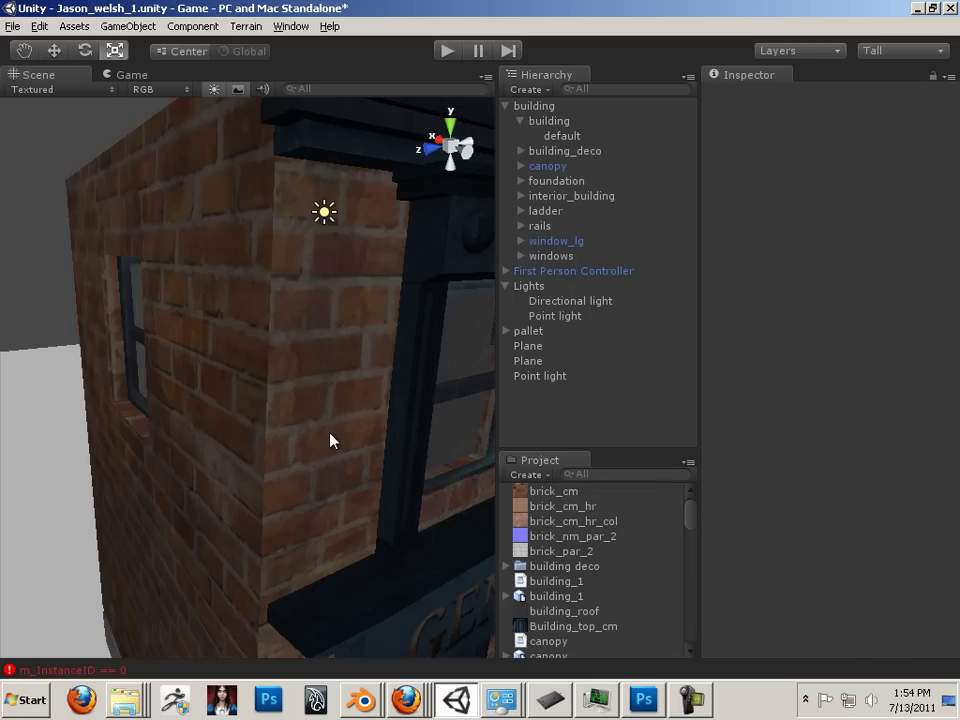
left_click(285, 426)
key("f")
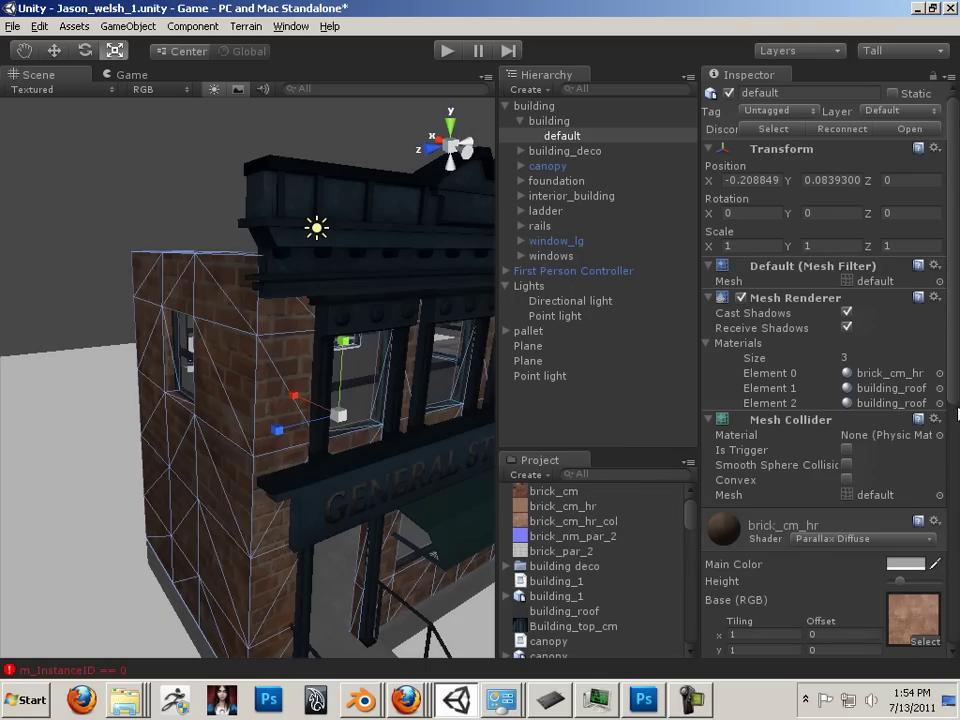
scroll(815, 300, "down", 8)
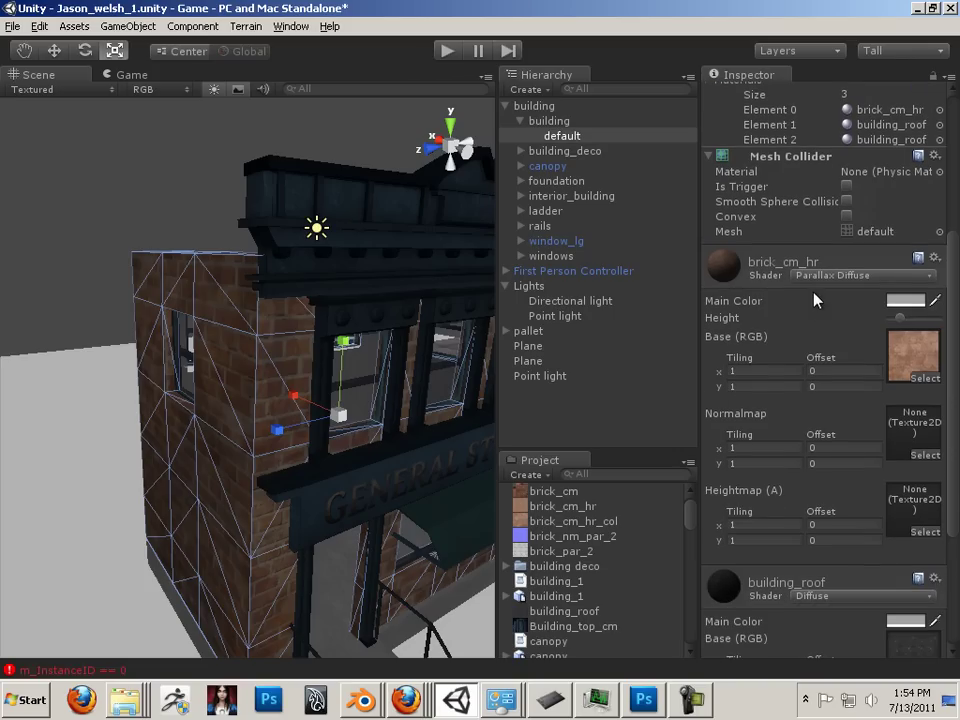
left_click(855, 277)
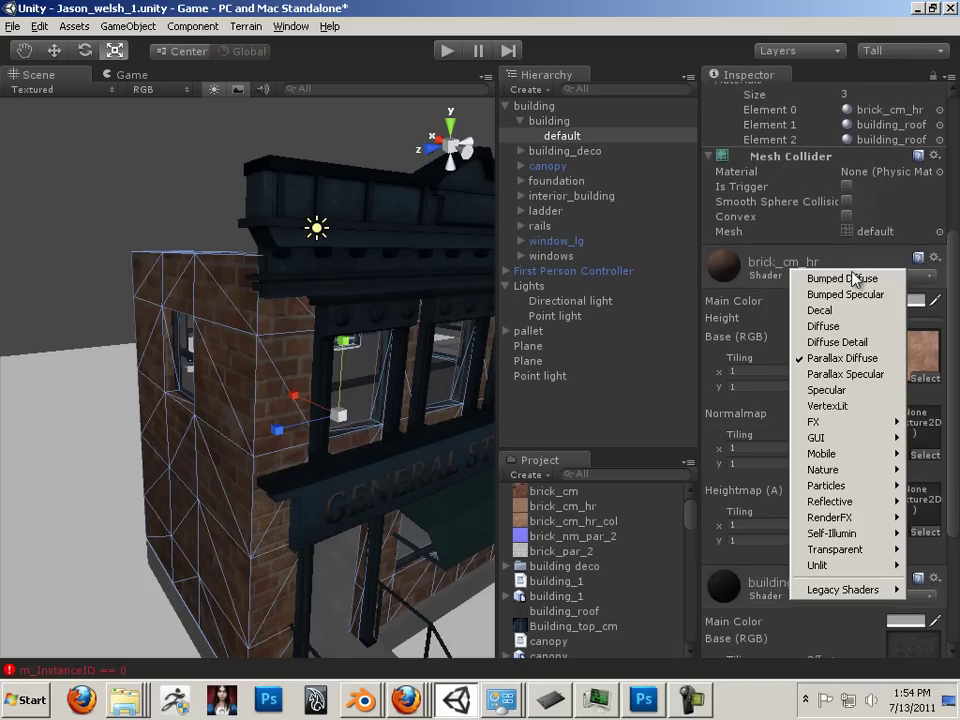
left_click(840, 358)
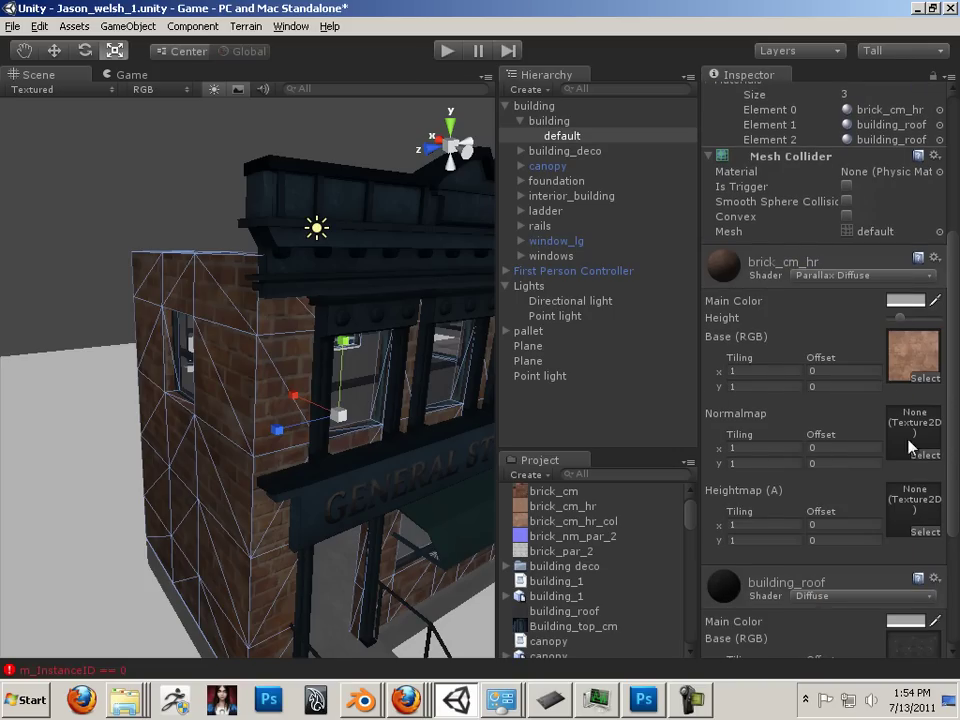
- Assign brick_nm_par_2 as the brick_cm_hr material's Normalmap and mark the texture as a normal map
left_click(930, 455)
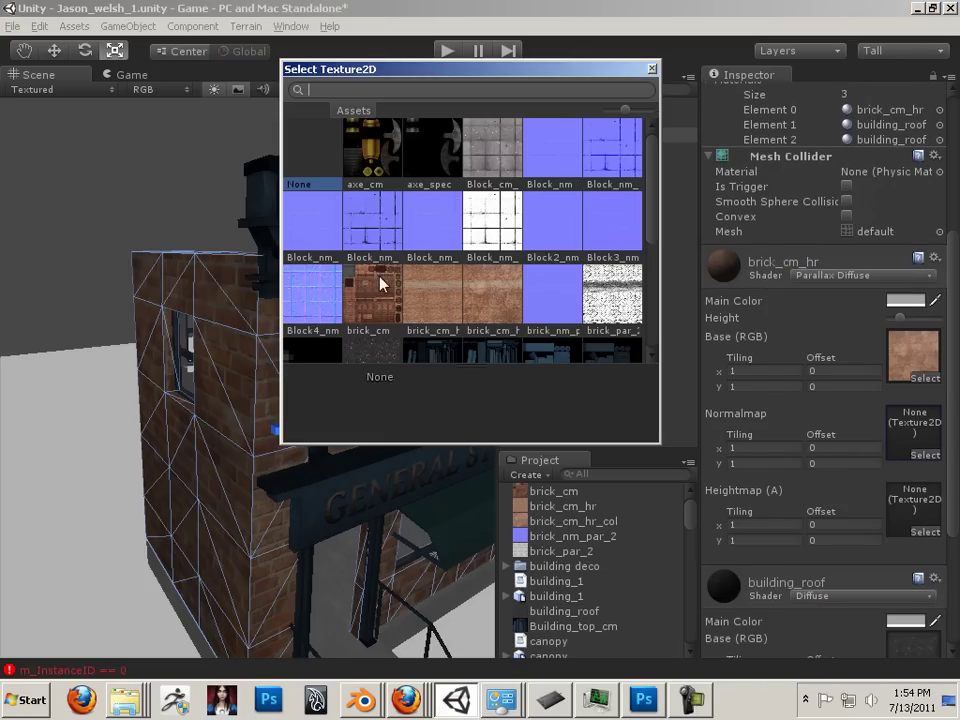
left_click(446, 237)
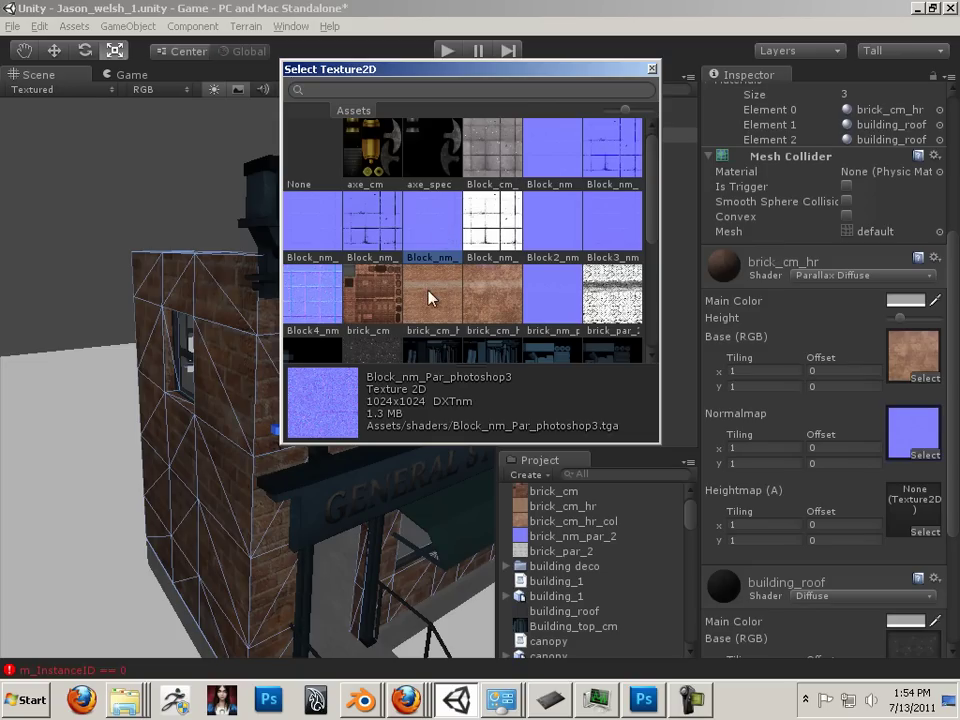
scroll(430, 298, "down", 1)
left_click(540, 258)
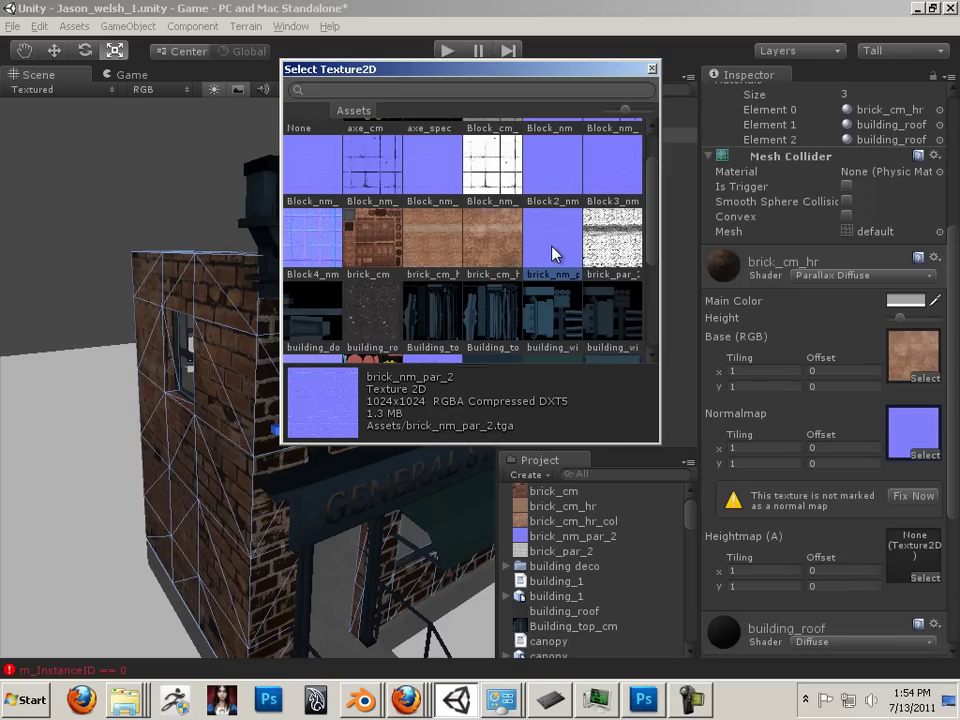
double_click(553, 255)
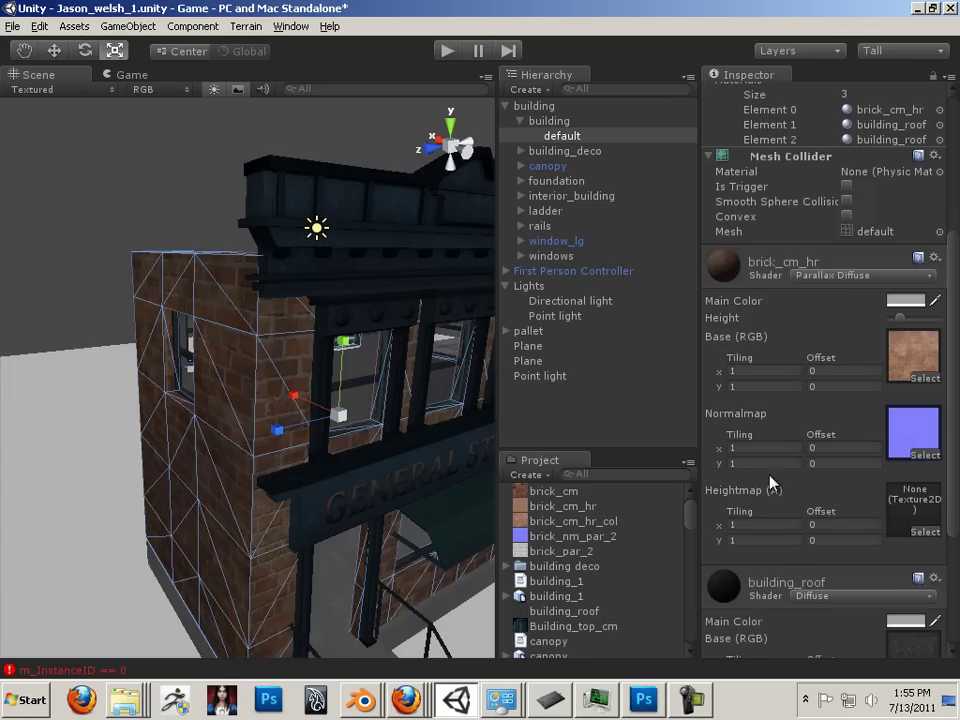
- Try brick_nm_par_2 as the brick_cm_hr material's Heightmap and lower the Height to its minimum
scroll(270, 458, "up", 10)
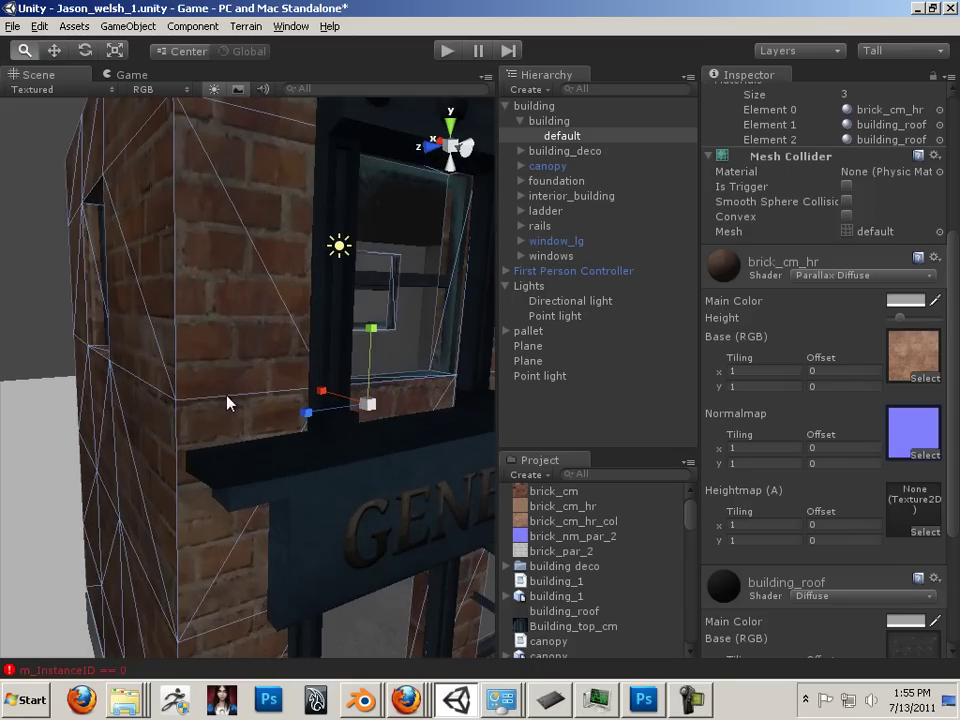
left_click_drag(228, 403, 330, 414)
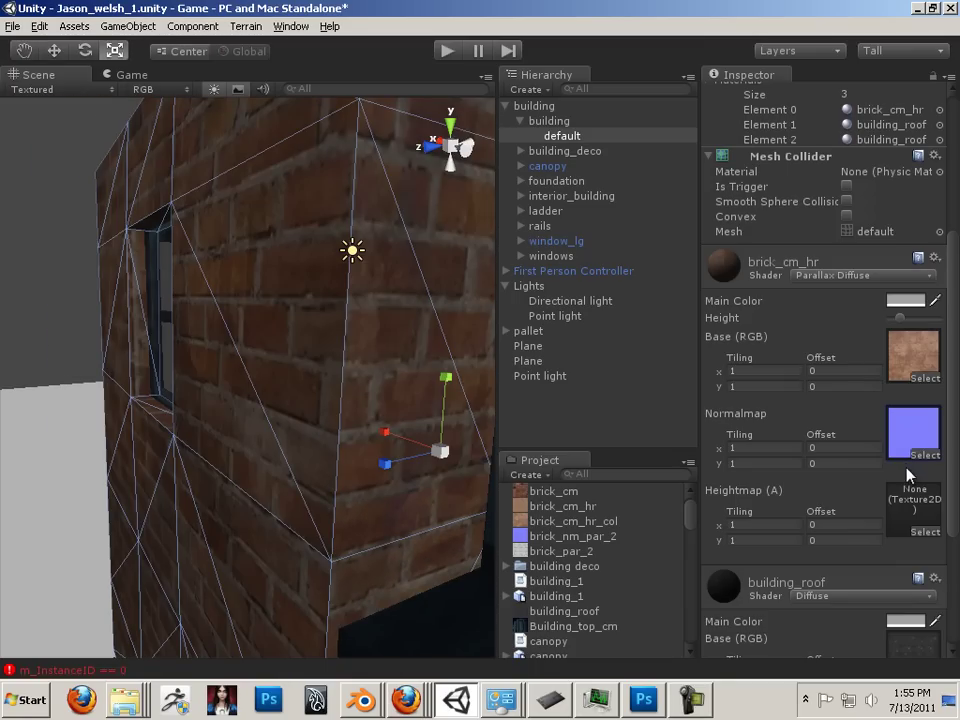
left_click(924, 532)
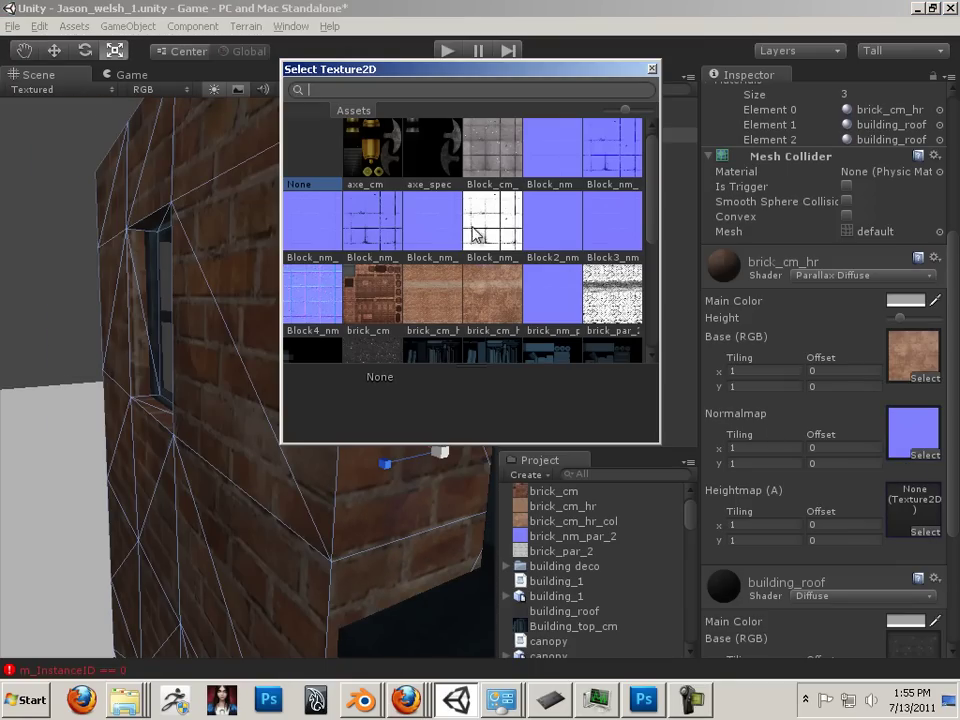
scroll(540, 257, "down", 2)
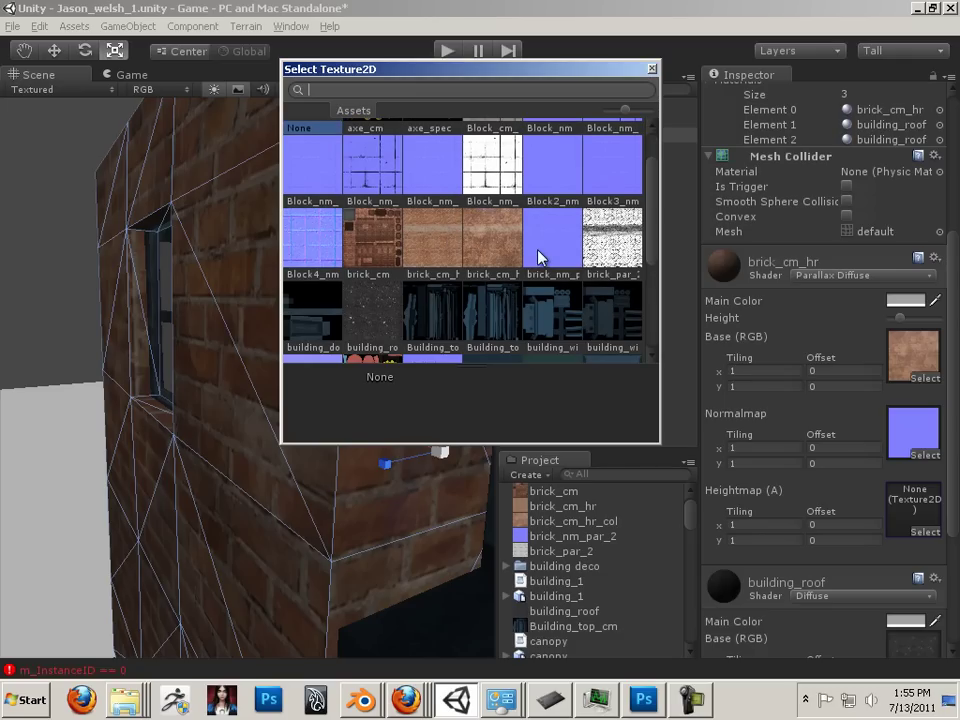
left_click(546, 258)
double_click(546, 258)
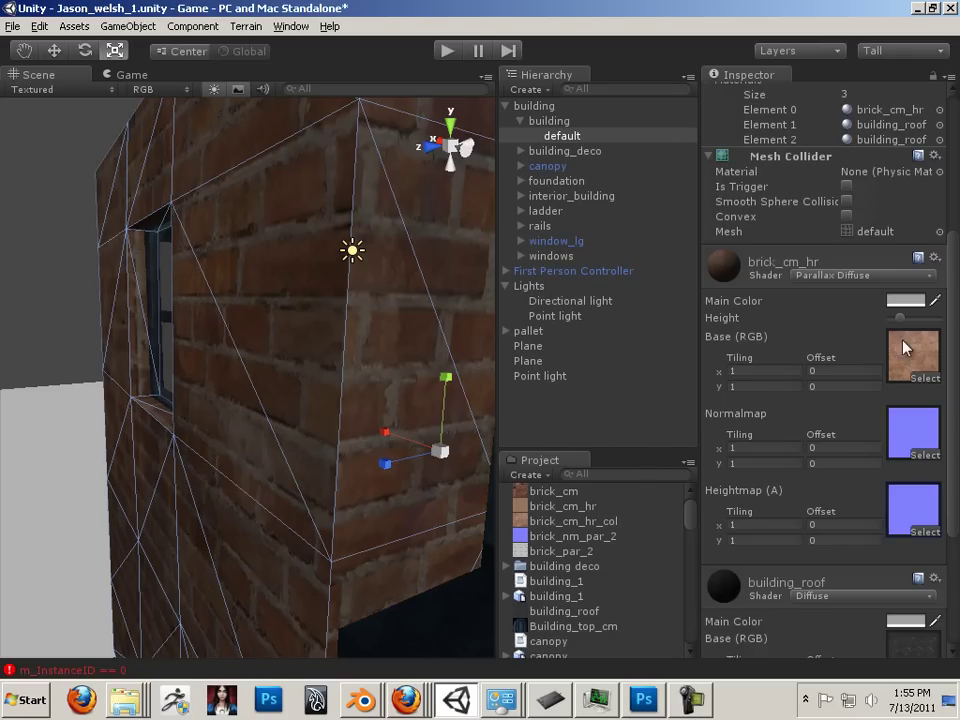
mouse_move(898, 316)
left_mouse_down()
mouse_move(923, 315)
mouse_move(872, 315)
mouse_move(881, 317)
left_mouse_up()
- Assign brick_par_2 as the brick_cm_hr material's Heightmap and keep the Height at its minimum
left_click(921, 531)
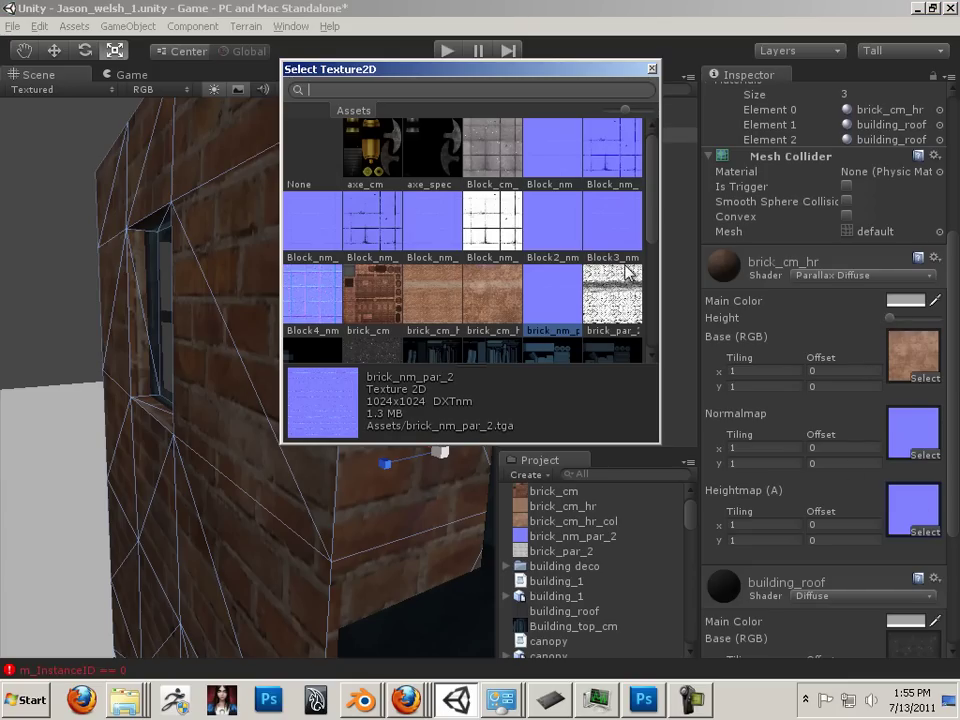
left_click(614, 311)
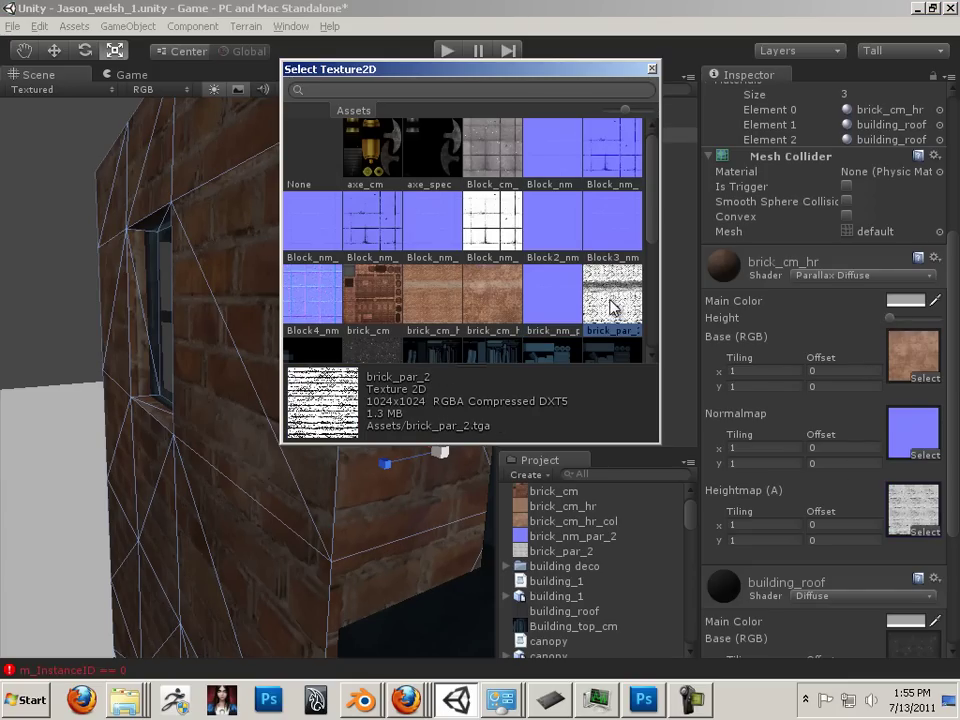
double_click(614, 311)
left_click_drag(358, 364, 304, 369)
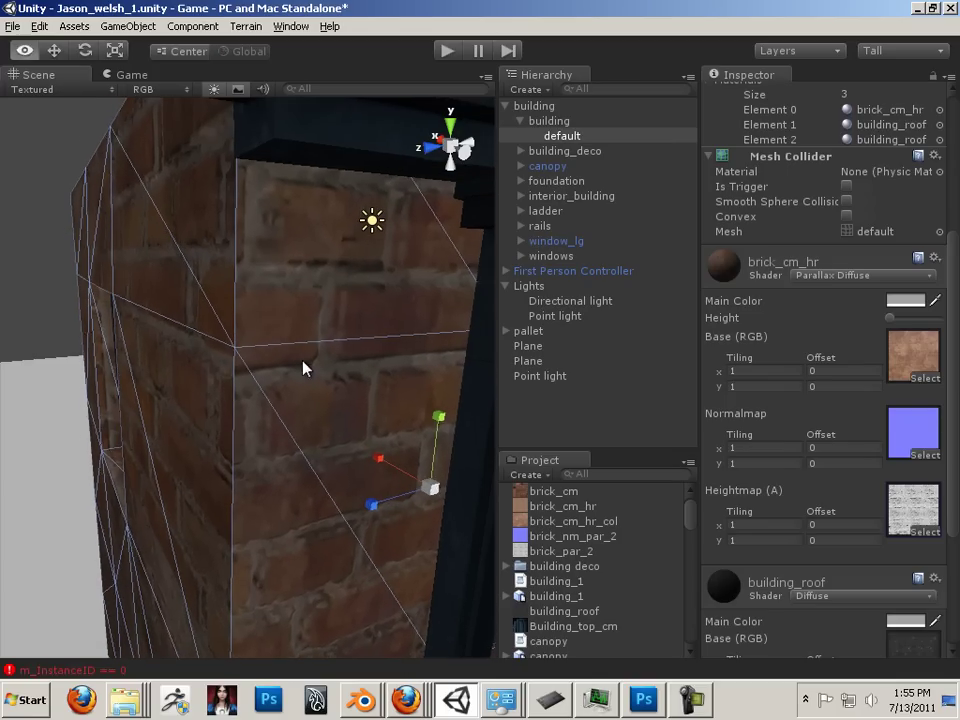
mouse_move(889, 318)
left_mouse_down()
mouse_move(904, 319)
mouse_move(884, 325)
left_mouse_up()
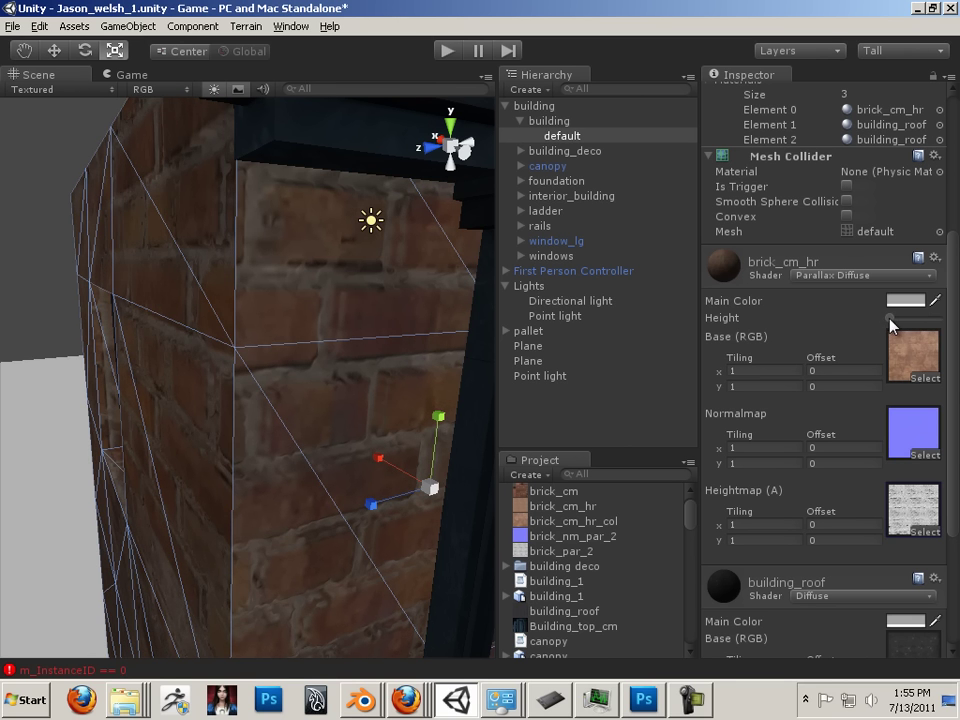
- Reselect the building's brick wall mesh on the storefront and raise the brick_cm_hr material's Height slightly above minimum
left_click_drag(396, 304, 169, 221)
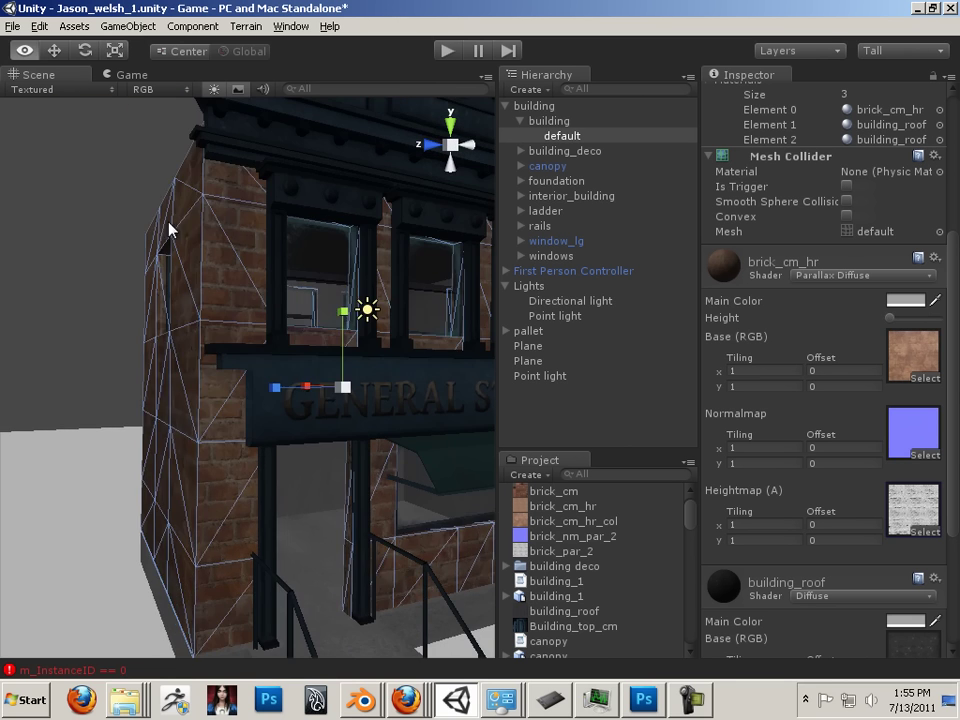
left_click(95, 251)
left_click_drag(95, 251, 35, 290)
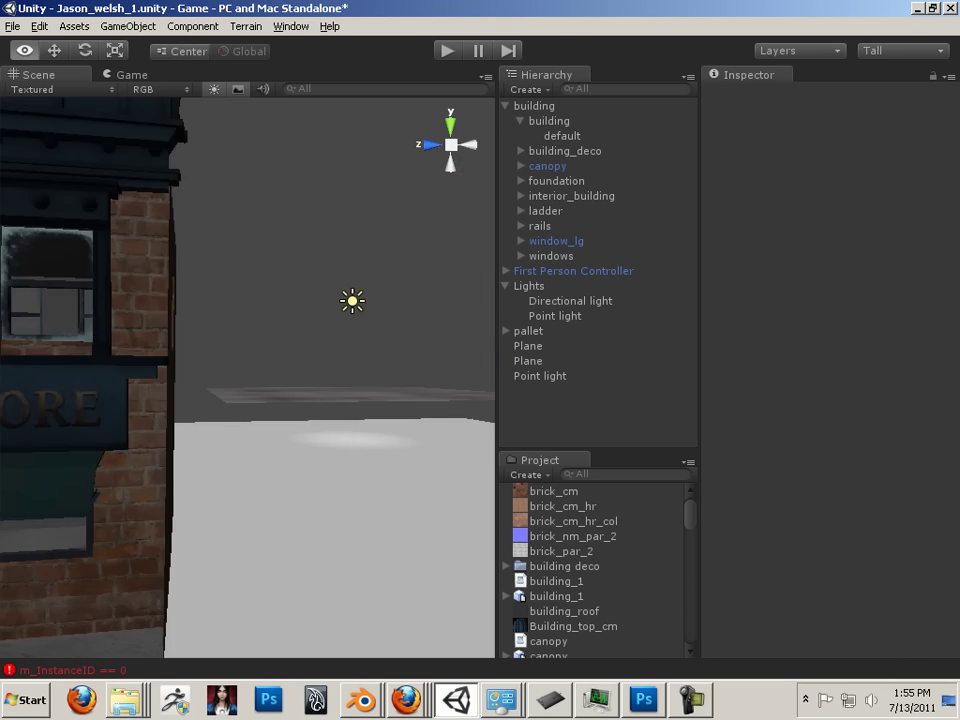
key("alt+Tab")
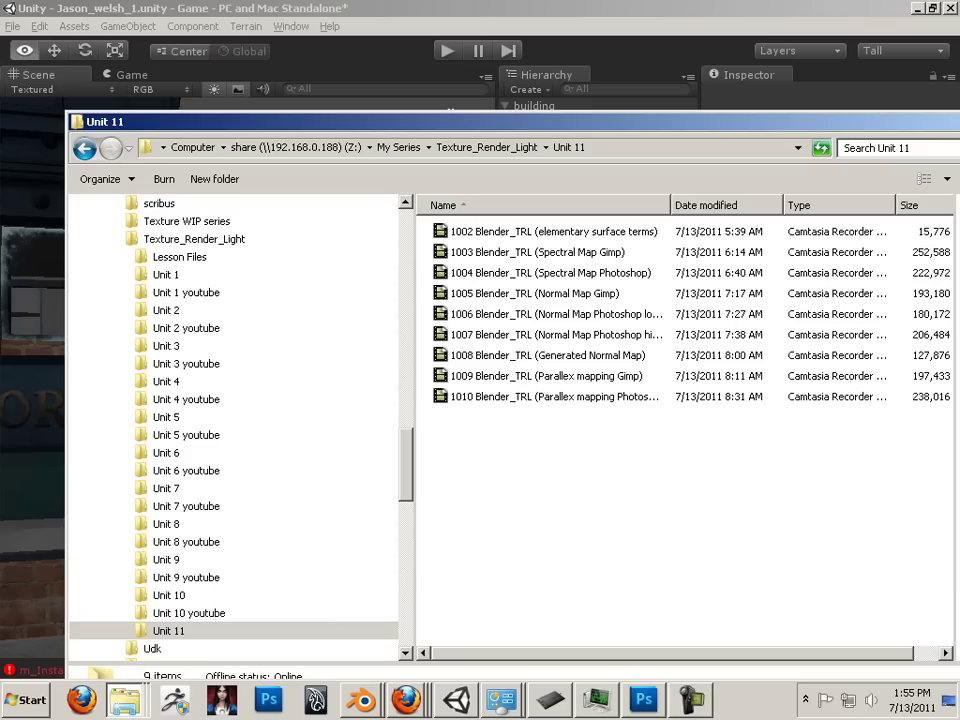
key("alt+Tab")
left_click_drag(349, 186, 450, 349)
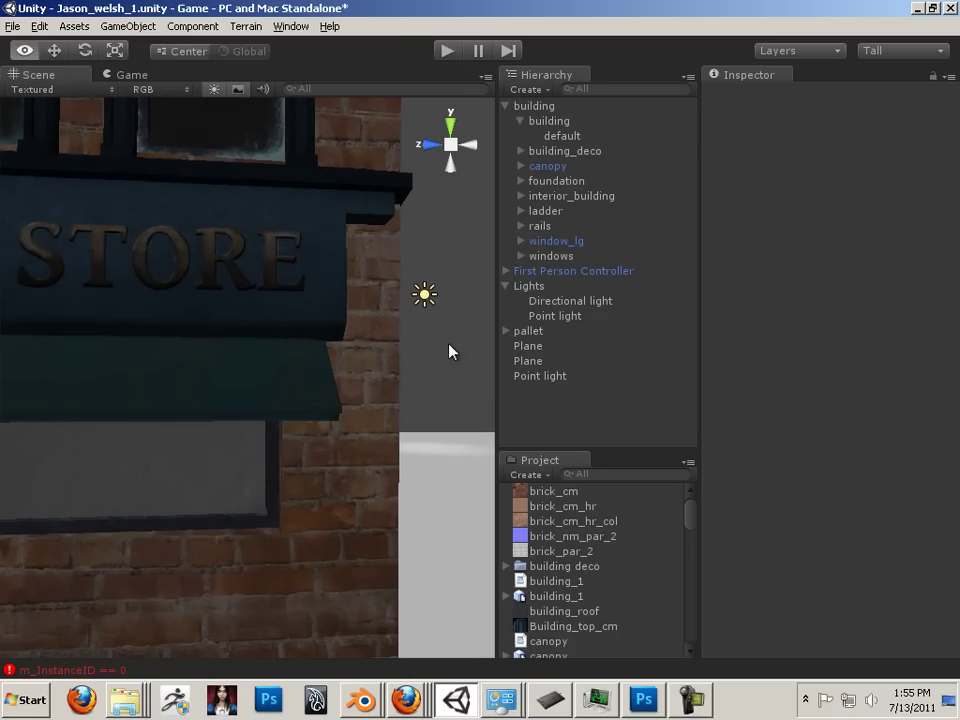
left_click(376, 394)
scroll(780, 580, "down", 5)
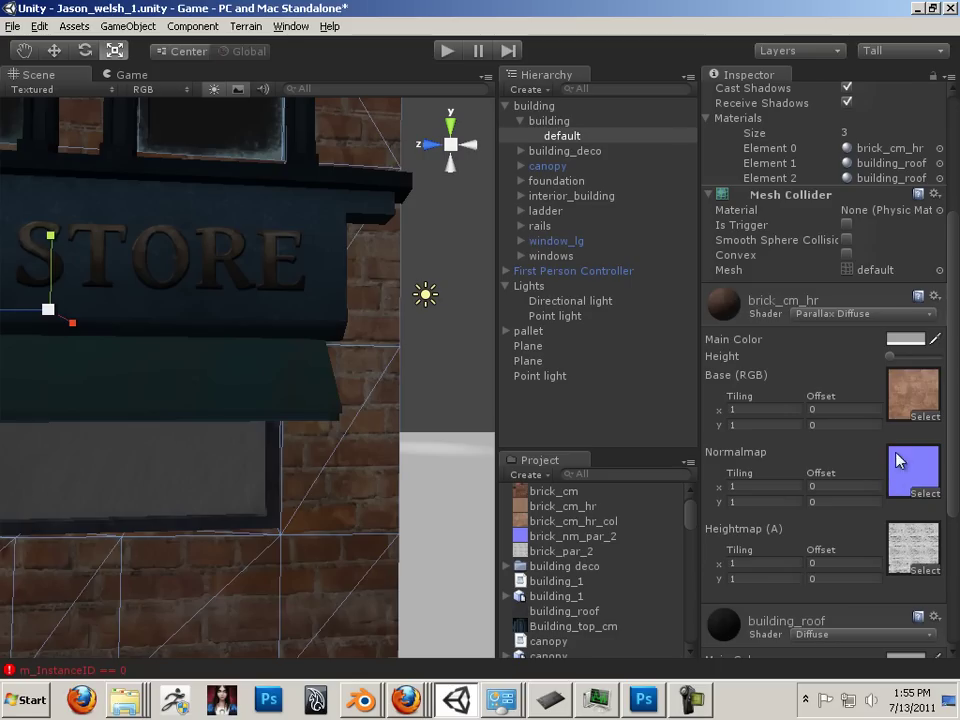
left_click_drag(895, 359, 894, 363)
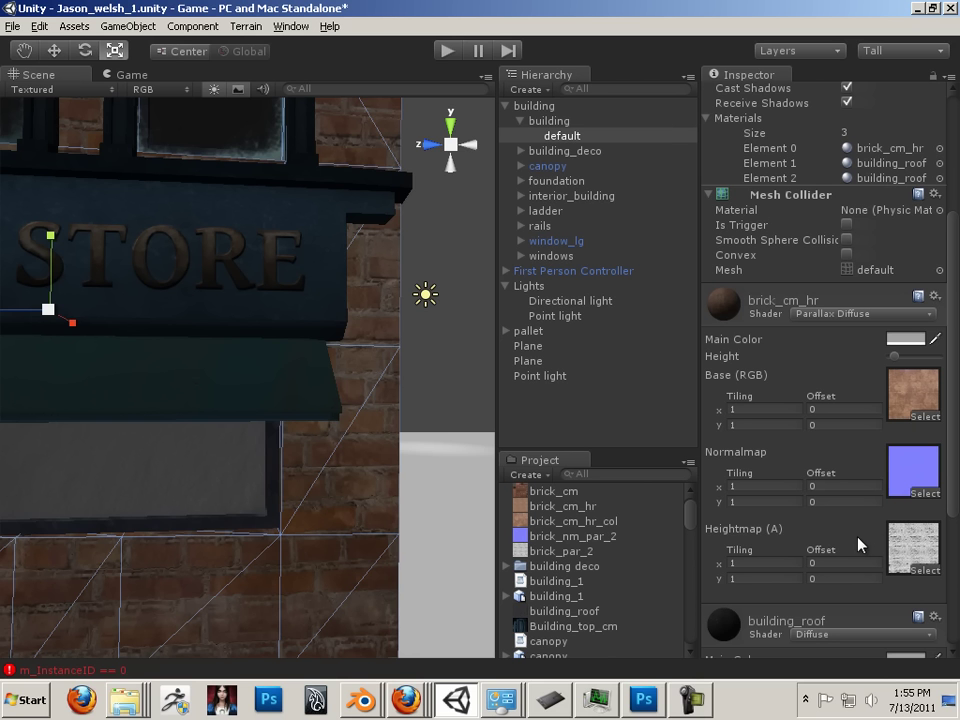
- Move the ungrouped point light beside the building's brick side wall, to about X 11.8, Y 2.97, Z 4.65
left_click_drag(405, 424, 701, 495)
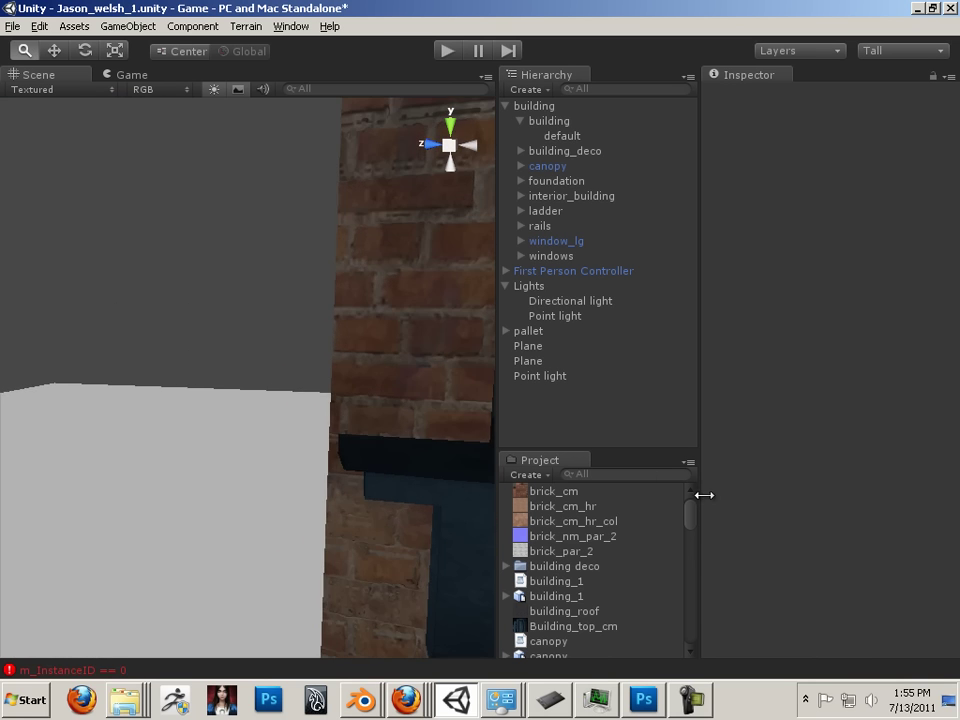
left_click_drag(426, 416, 444, 257)
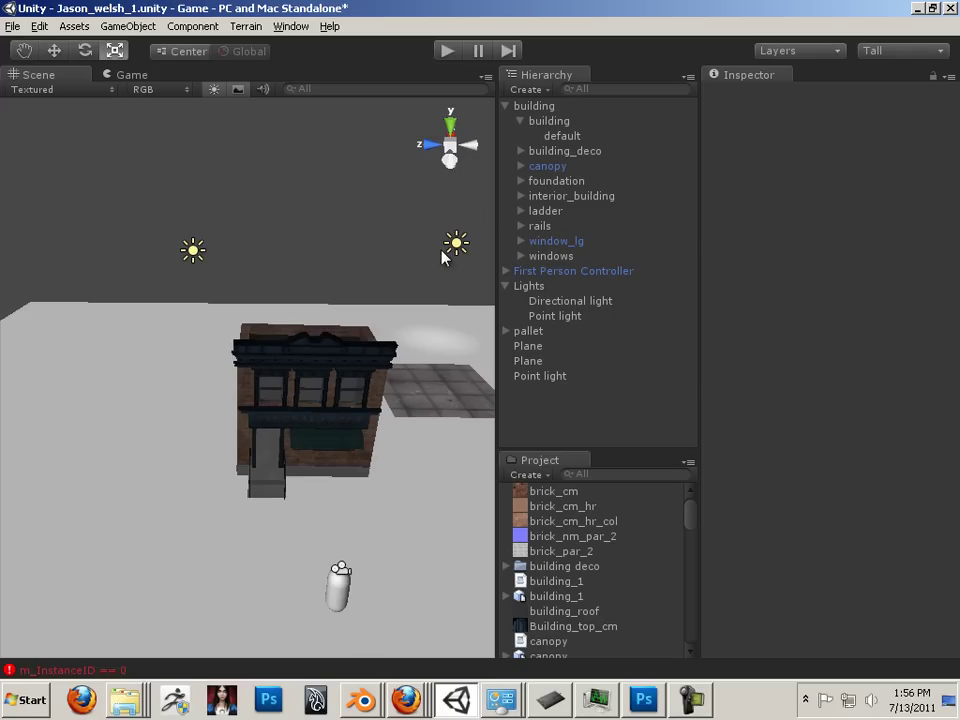
left_click(457, 246)
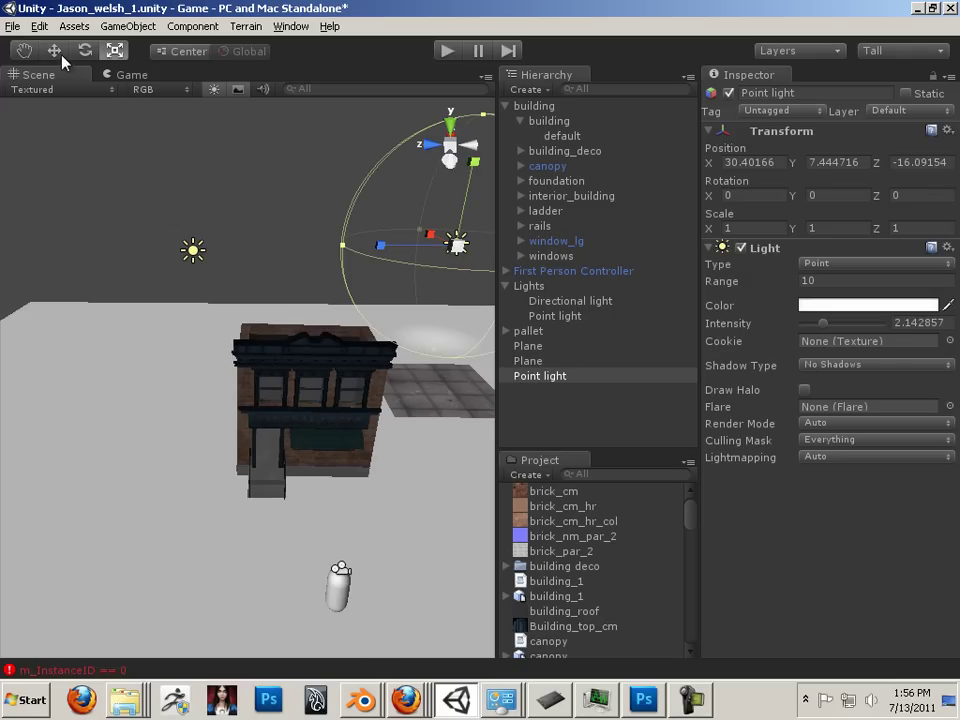
left_click_drag(380, 245, 386, 418)
key("w")
left_click_drag(103, 253, 675, 381)
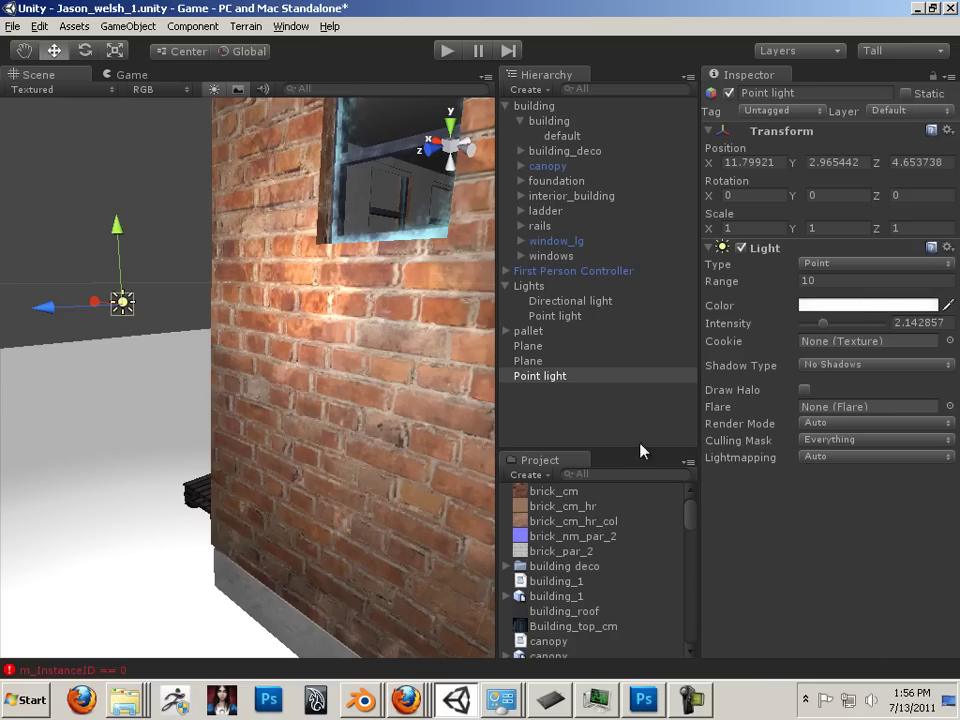
- Select the lit brick side wall and set its brick_cm_hr material's Height to the minimum
left_click(407, 493)
scroll(782, 510, "down", 6)
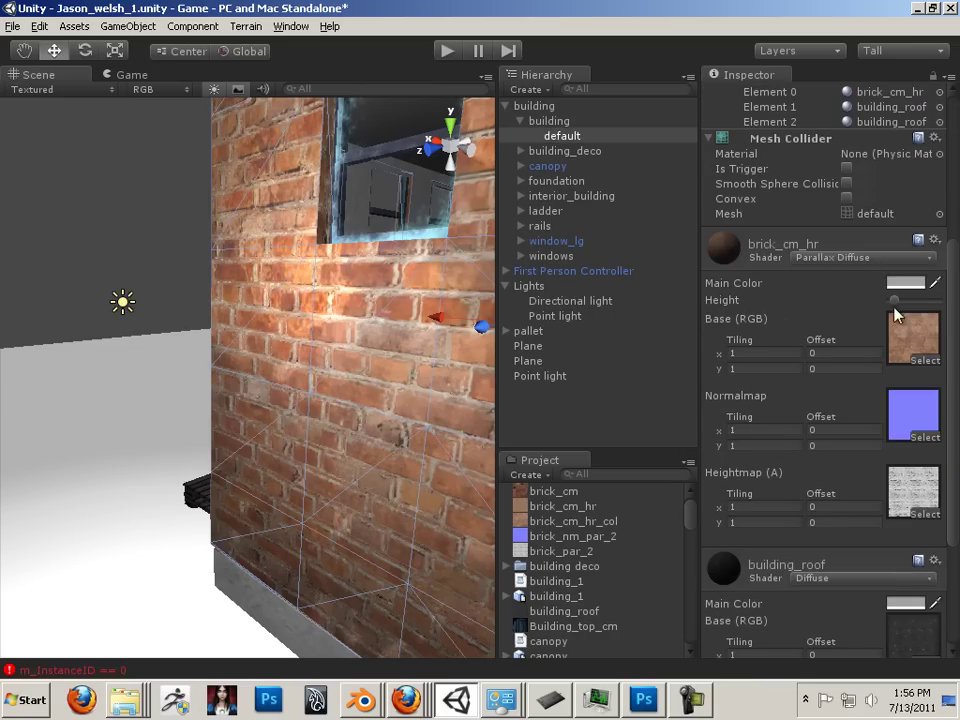
left_click_drag(895, 302, 884, 302)
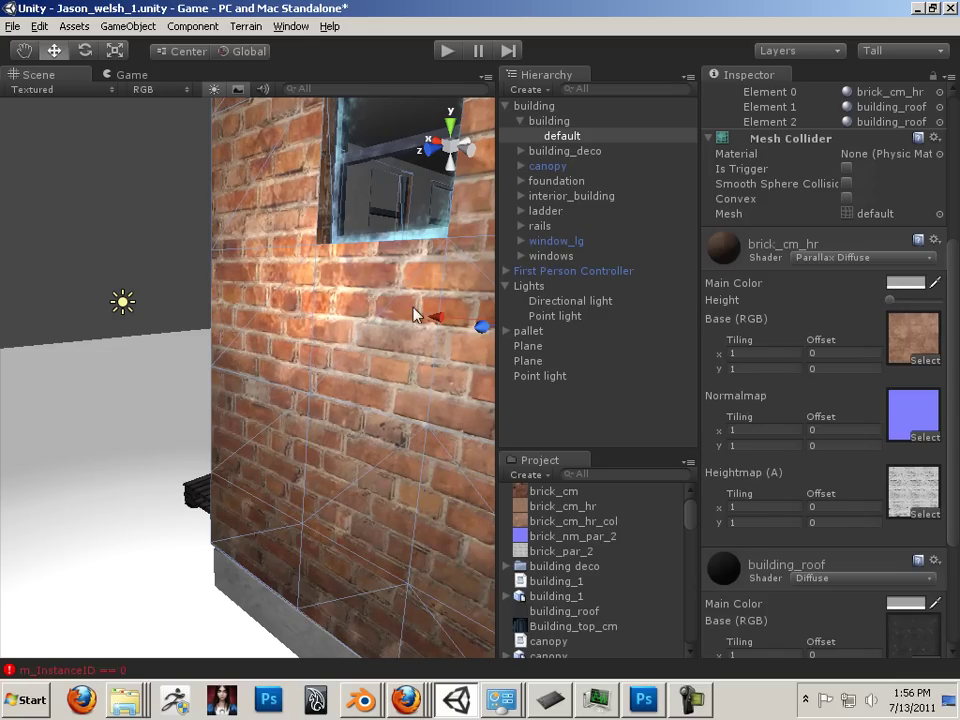
left_click_drag(365, 328, 450, 360)
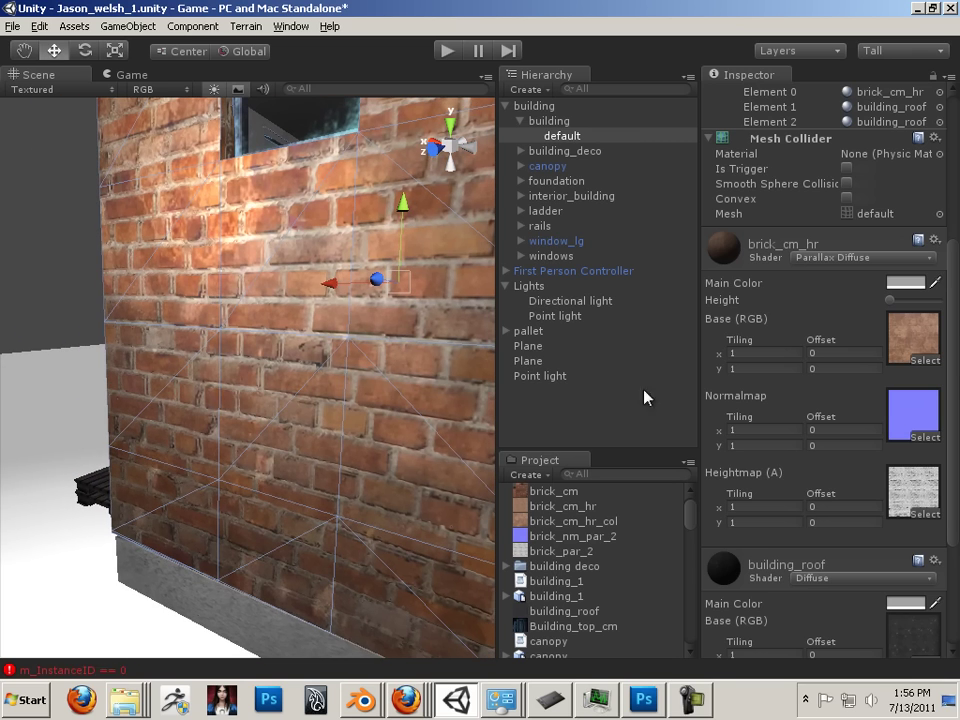
- Locate the brick_cm_hr material's base texture among the project assets and open it, then return to Unity
left_click(734, 258)
left_click(734, 333)
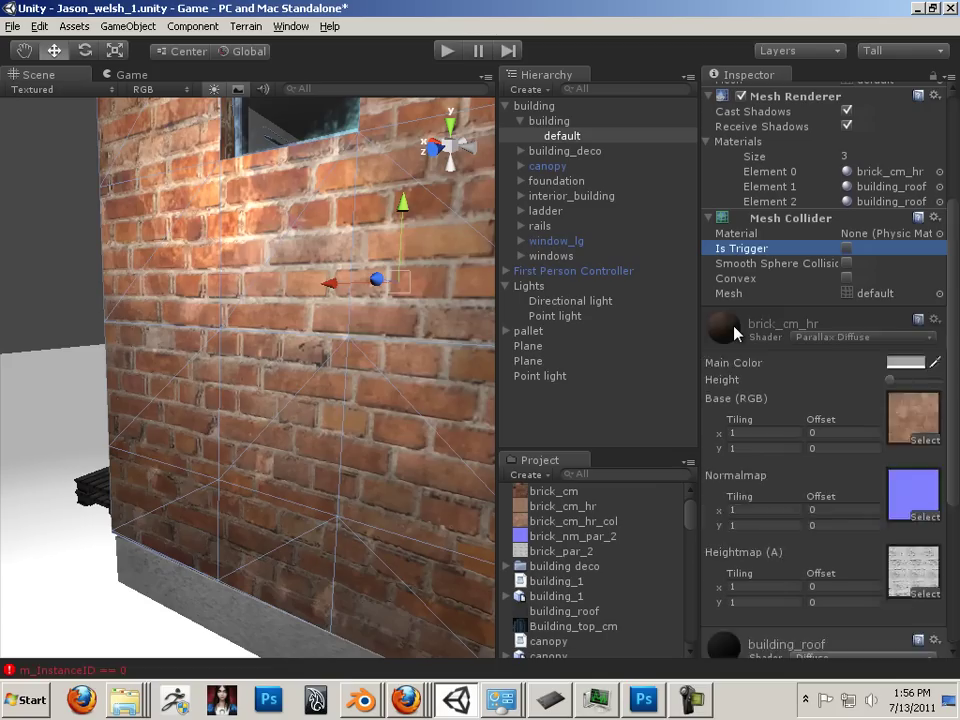
left_click(734, 333)
left_click(734, 333)
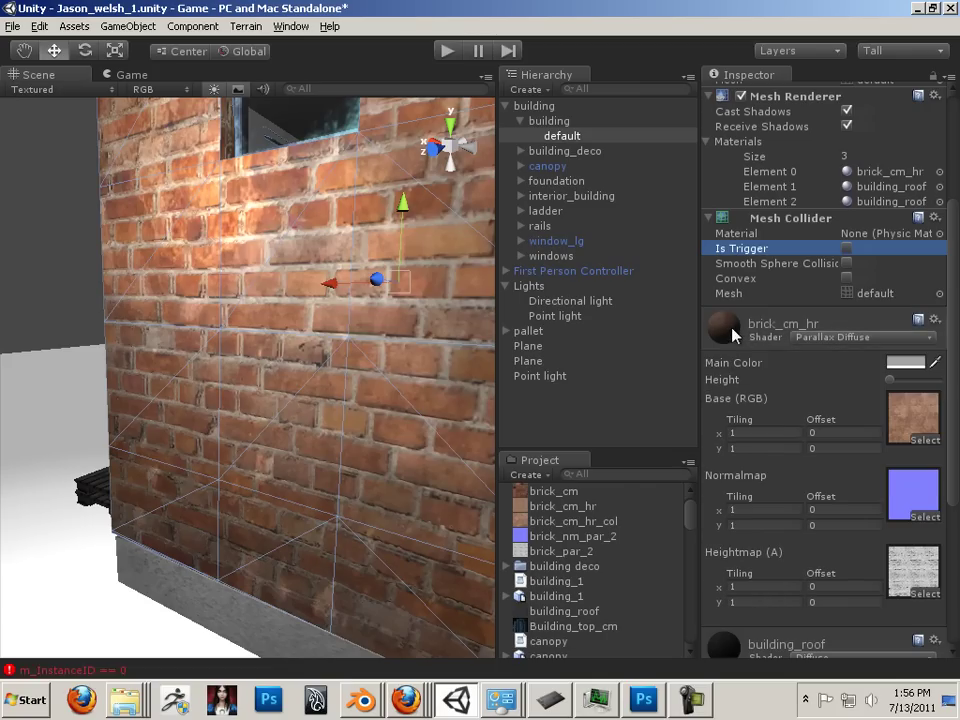
scroll(626, 494, "down", 3)
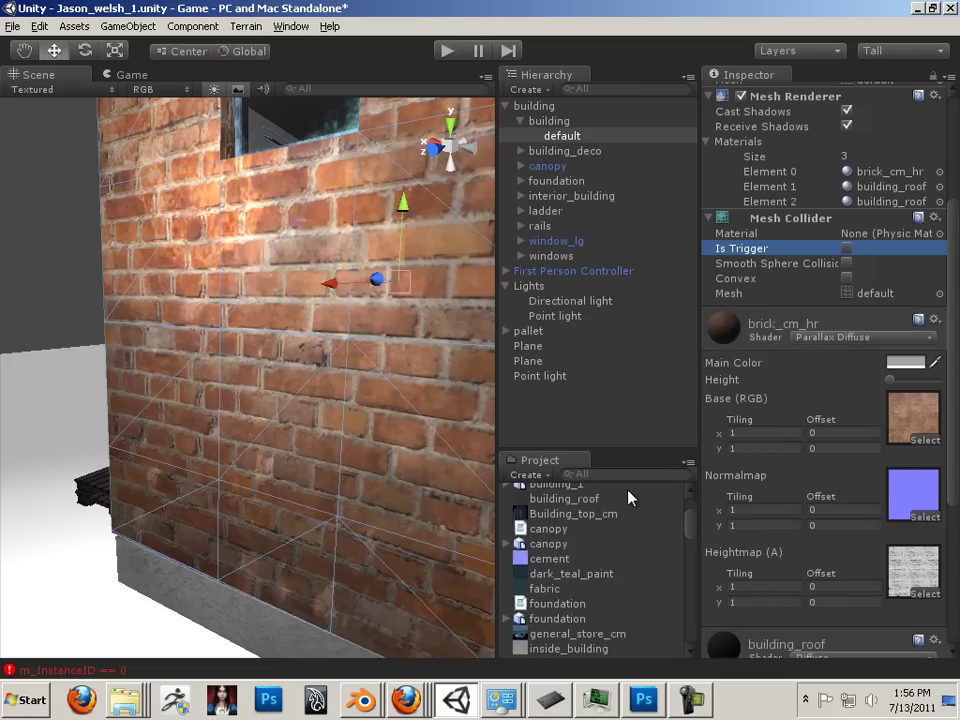
scroll(628, 490, "up", 3)
double_click(912, 428)
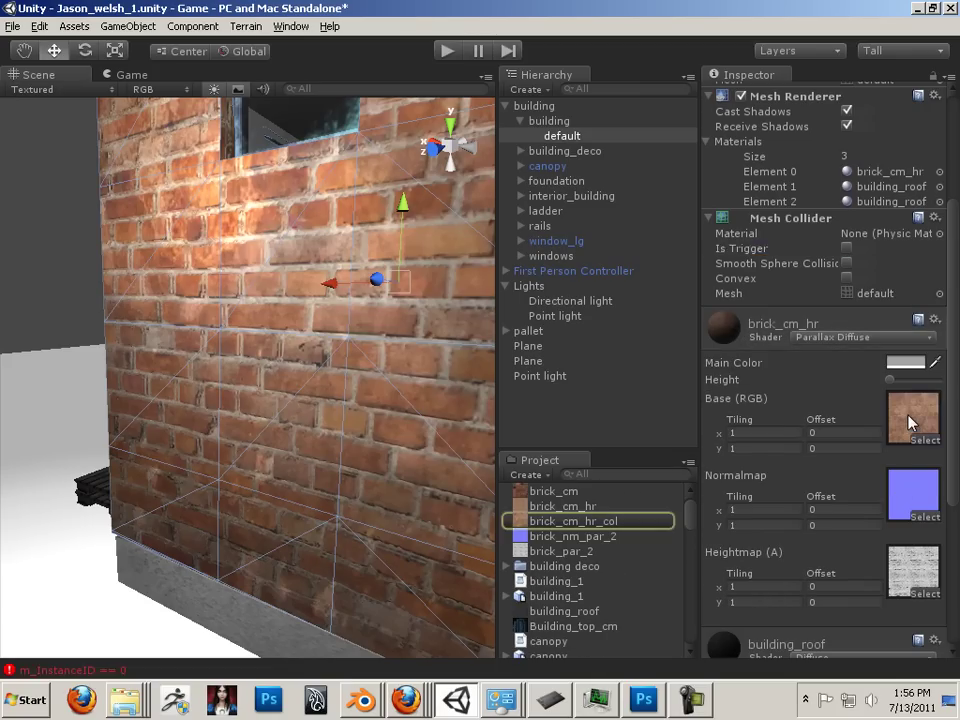
left_click(457, 700)
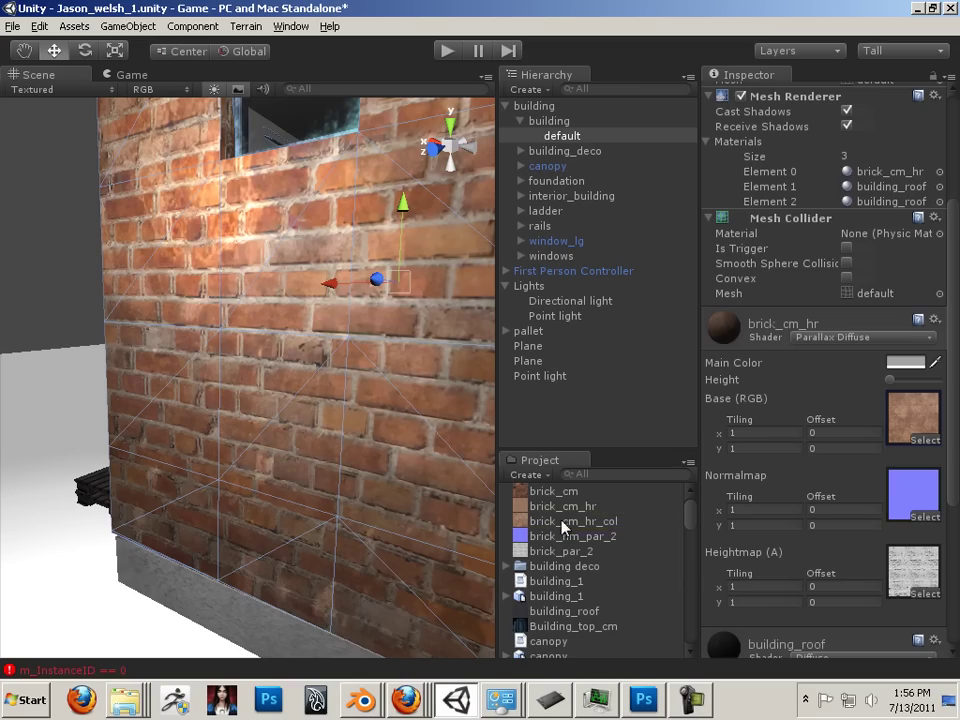
- Set the brick_nm_par_2 texture's Max Size to 2048, apply its import settings and select the brick_cm_hr texture
left_click(535, 538)
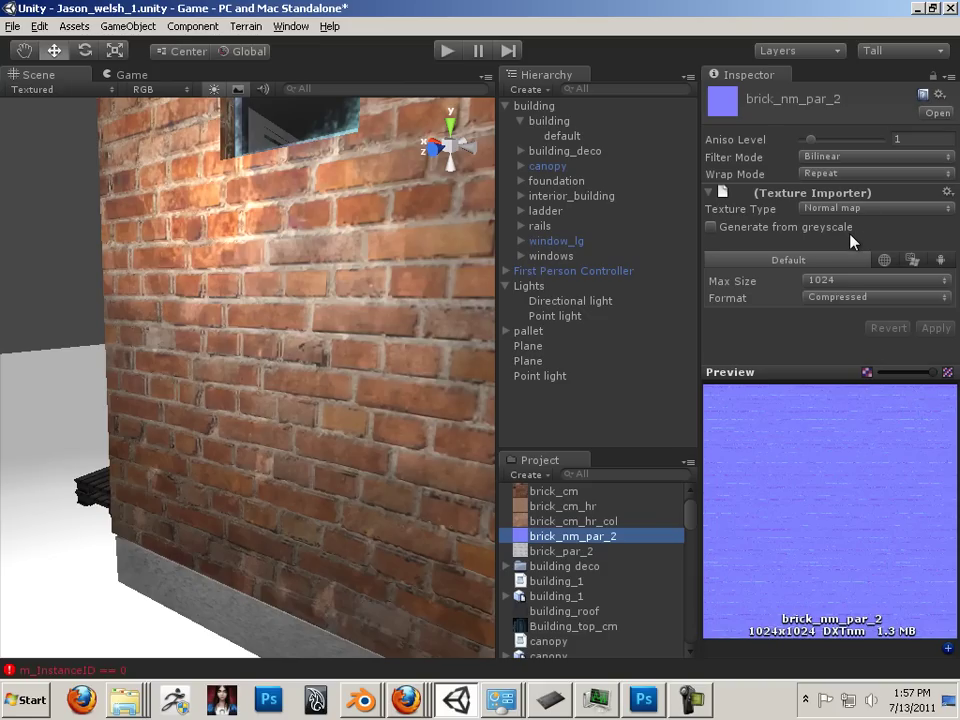
left_click(835, 285)
left_click(840, 380)
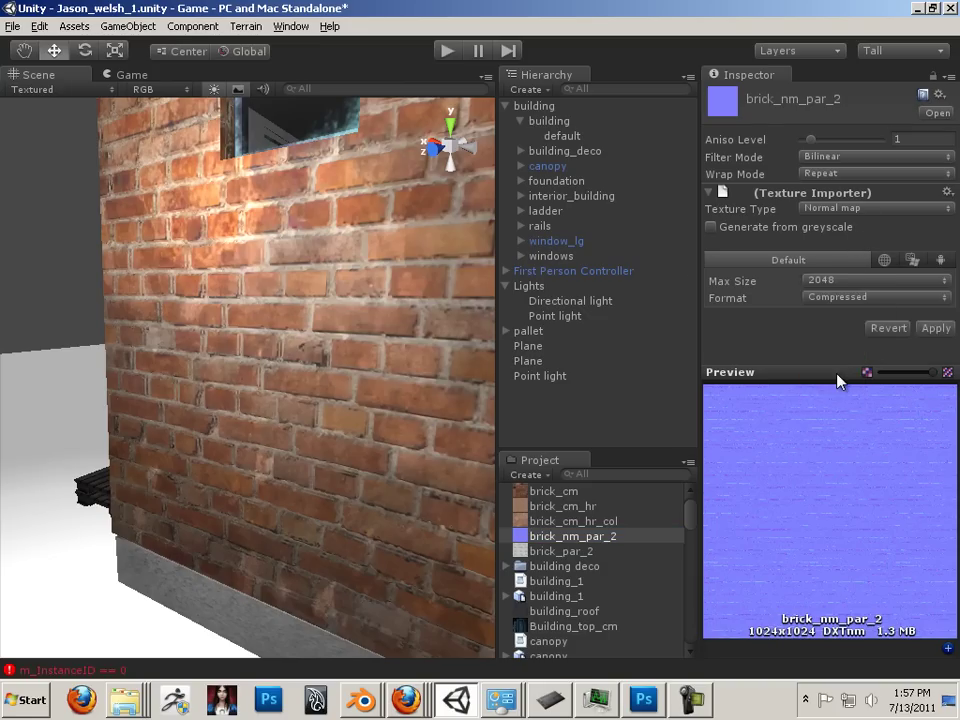
left_click(588, 507)
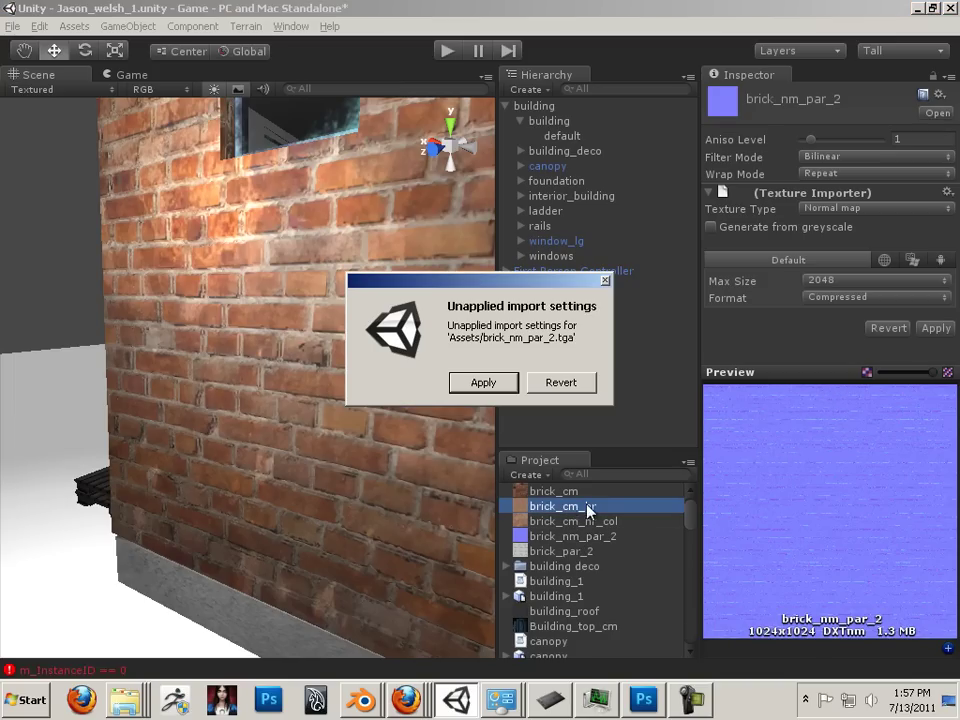
left_click(486, 390)
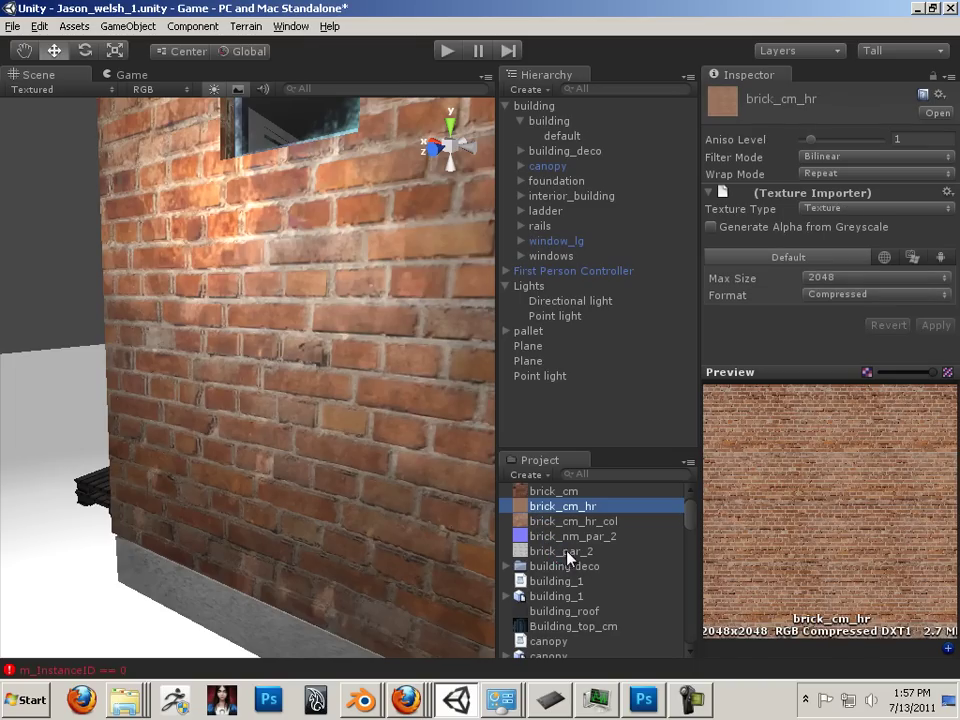
- Set the brick_par_2 texture's Max Size to 2048, apply its import settings and select the building's brick wall mesh
left_click(566, 551)
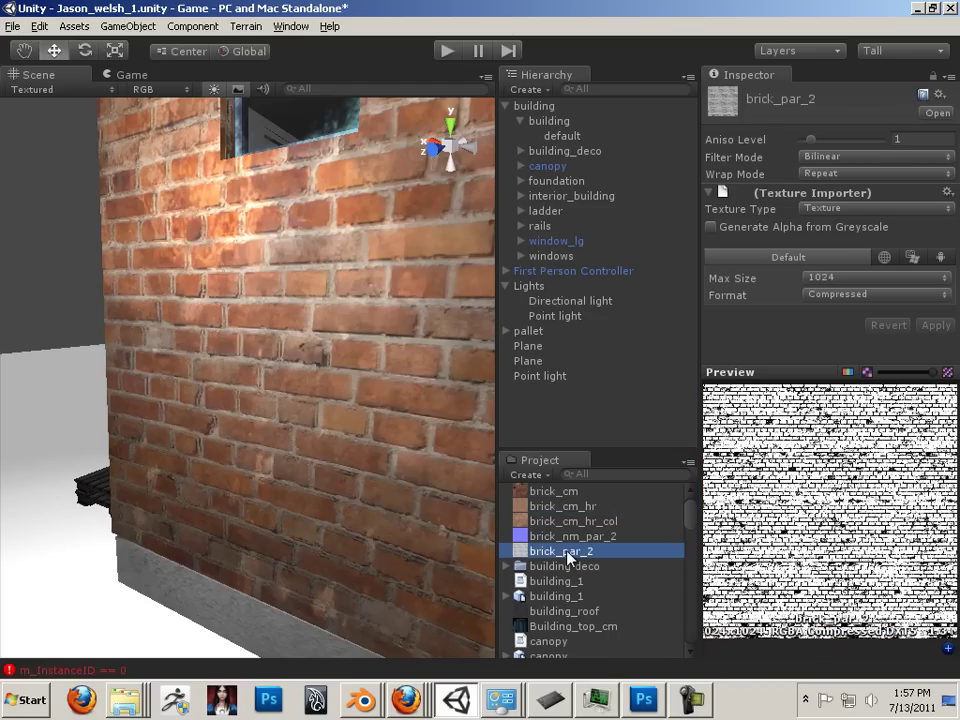
left_click(908, 277)
left_click(846, 377)
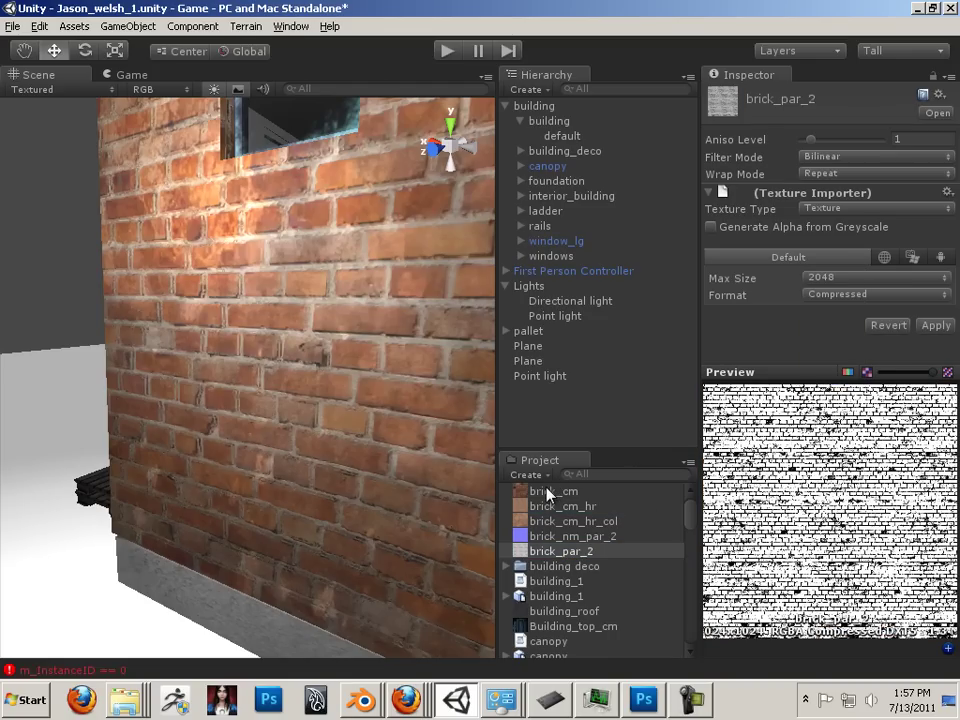
left_click(463, 474)
left_click(529, 384)
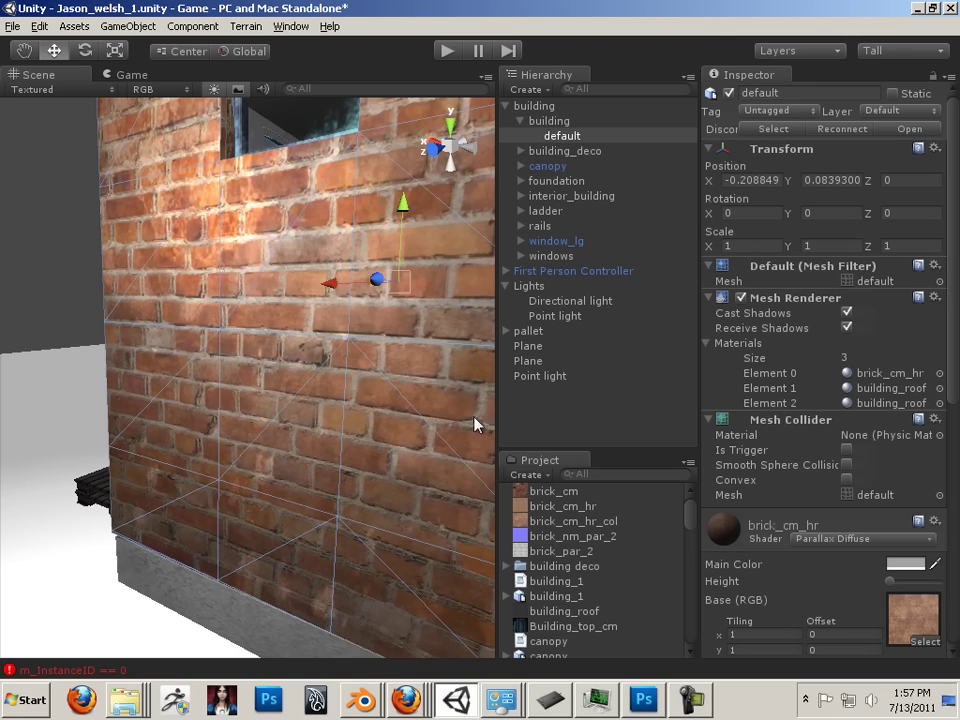
- Reposition the ungrouped point light beside the building's brick side wall, and select the brick_nm_par_2 texture to check its import settings
left_click_drag(429, 418, 338, 405)
left_click(138, 259)
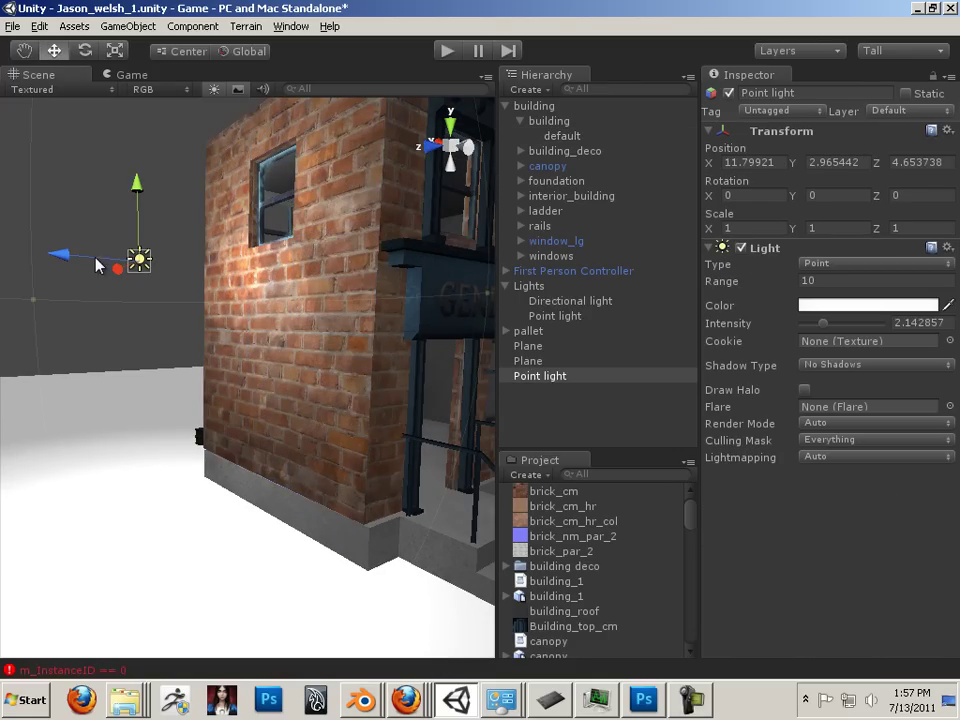
left_click_drag(97, 265, 380, 360)
left_click_drag(380, 360, 205, 403, "alt")
scroll(279, 418, "down", 3)
left_click(585, 537)
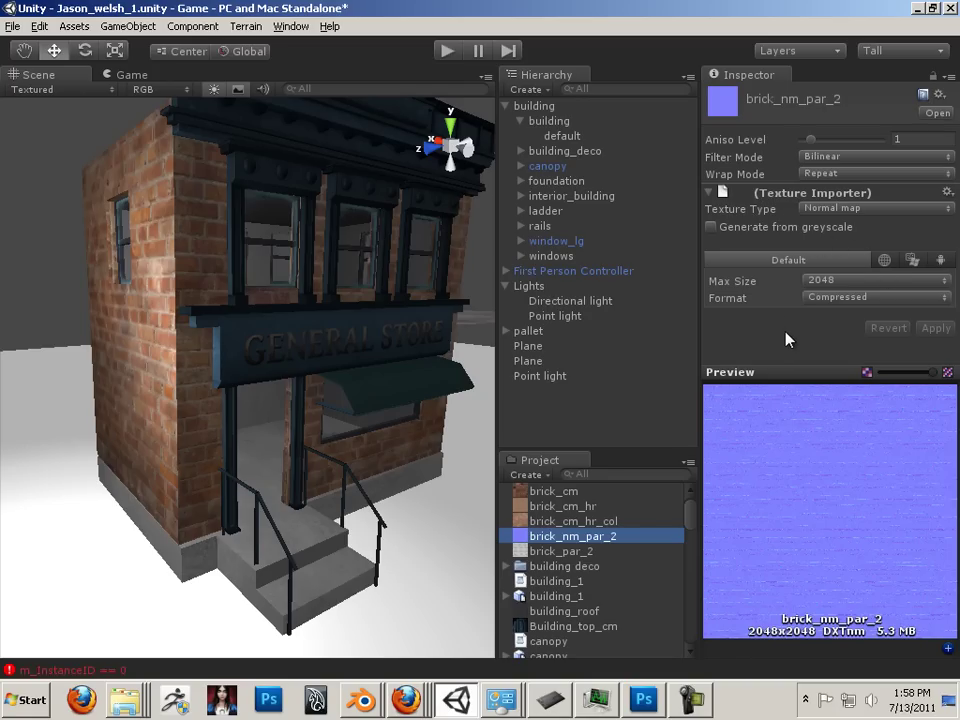
- Select the ungrouped point light again and move it lower near the building, to about X 9.6, Y 2.16, Z 5.09
left_click_drag(278, 354, 210, 310)
left_click_drag(240, 390, 152, 332)
left_click(148, 257)
left_click_drag(147, 211, 181, 323)
left_click_drag(200, 327, 283, 446)
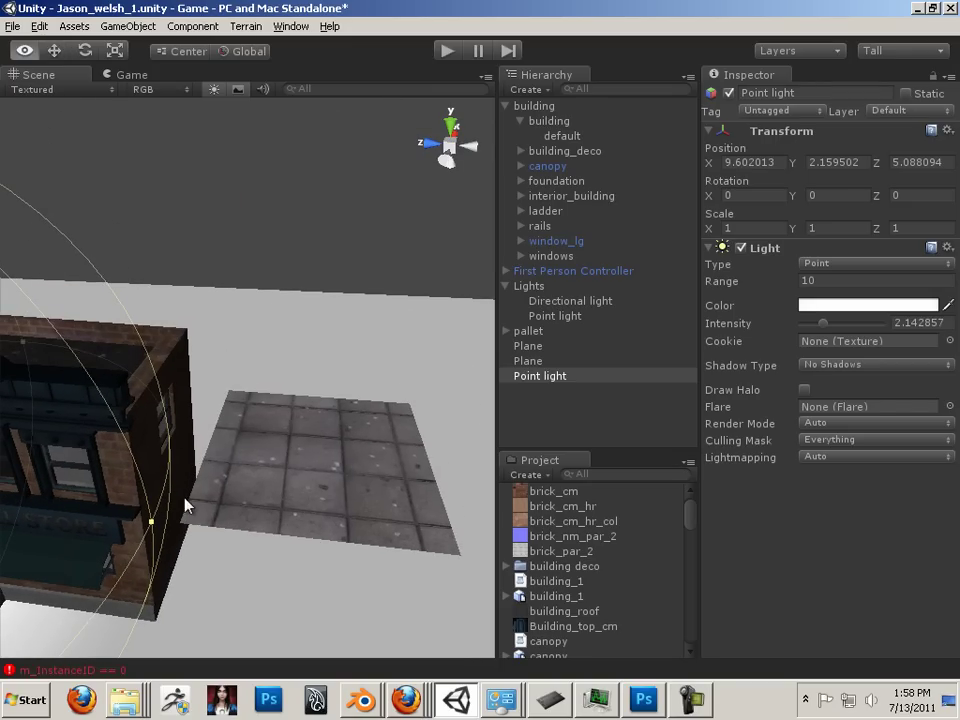
- Select the building's foundation mesh at the front entrance steps to show its materials
left_click_drag(186, 506, 259, 494)
left_click(146, 523)
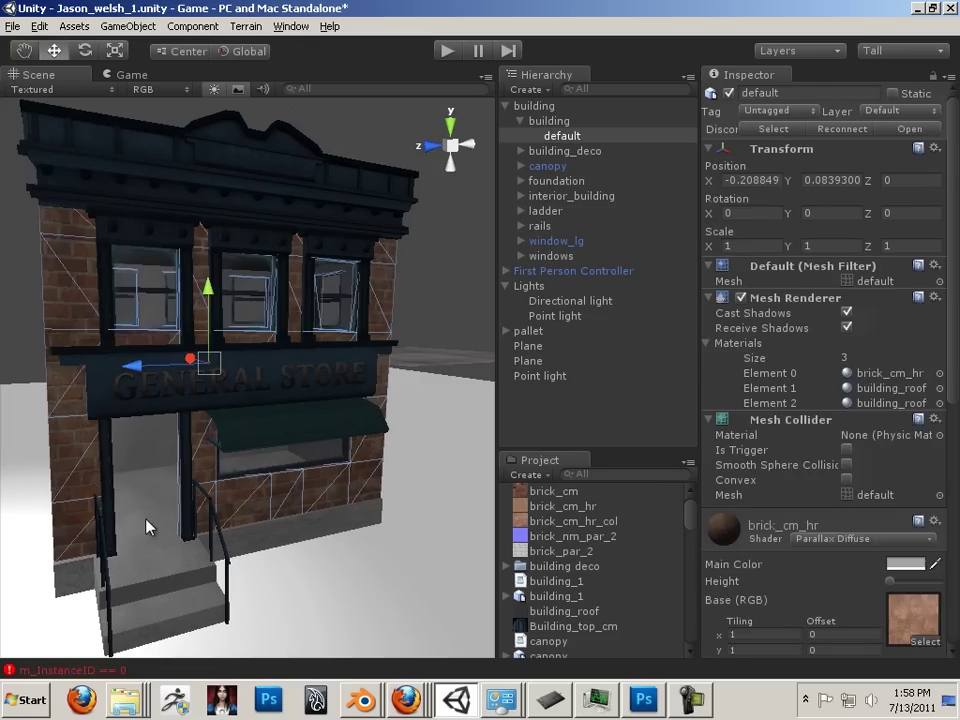
left_click(150, 521)
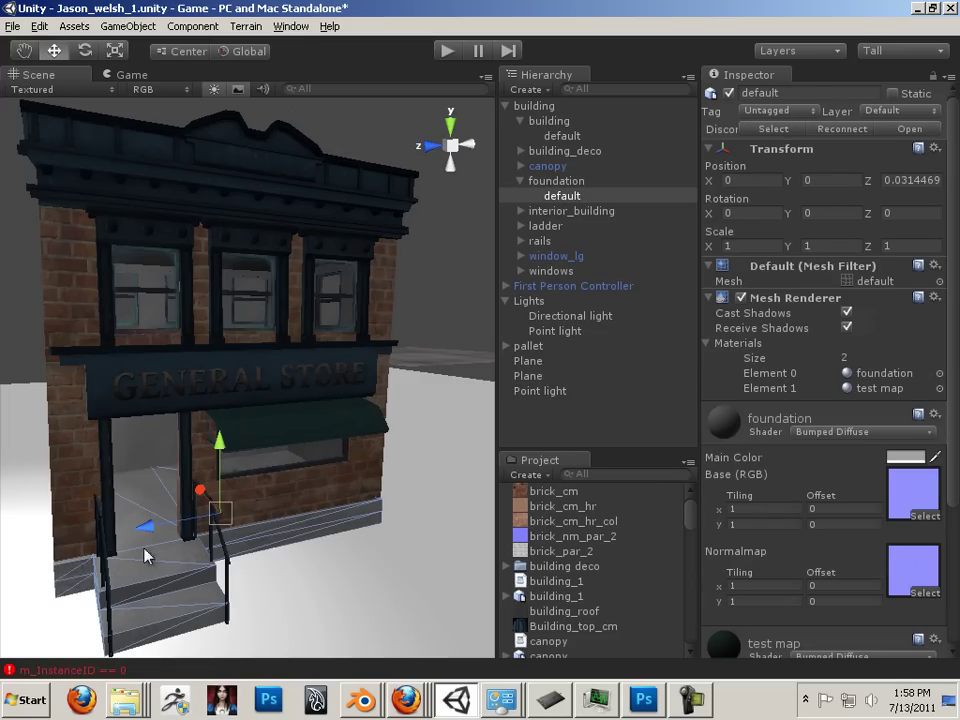